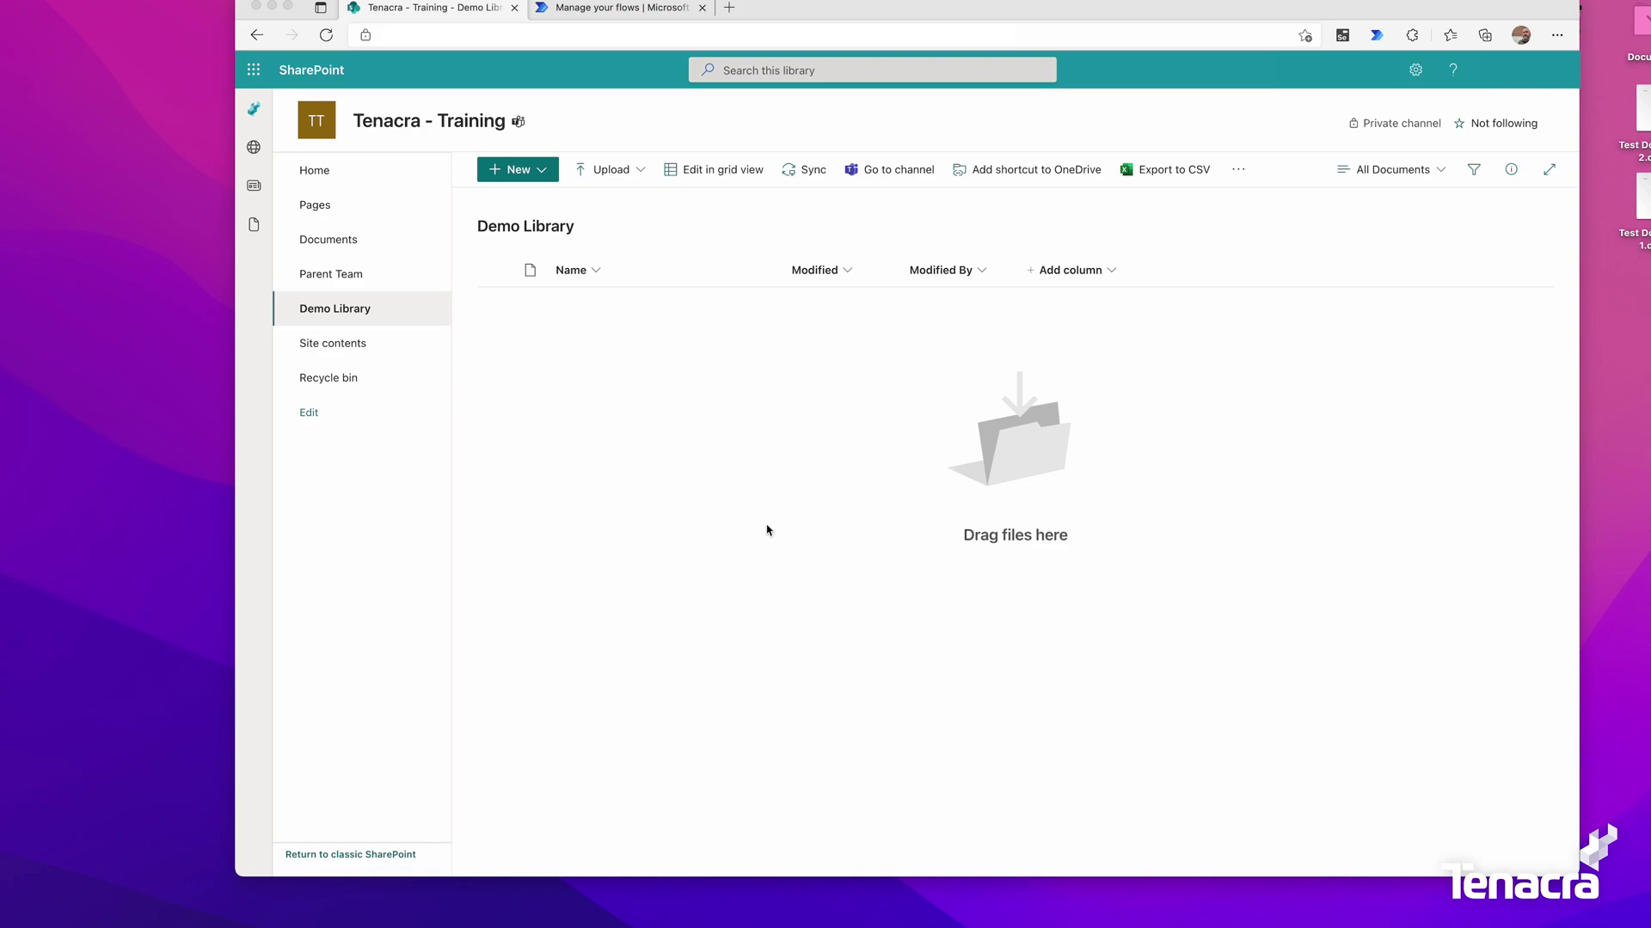
# Switch to the Power Automate 'Manage your flows' tab to show the list of cloud flows.
pyautogui.click(623, 9)
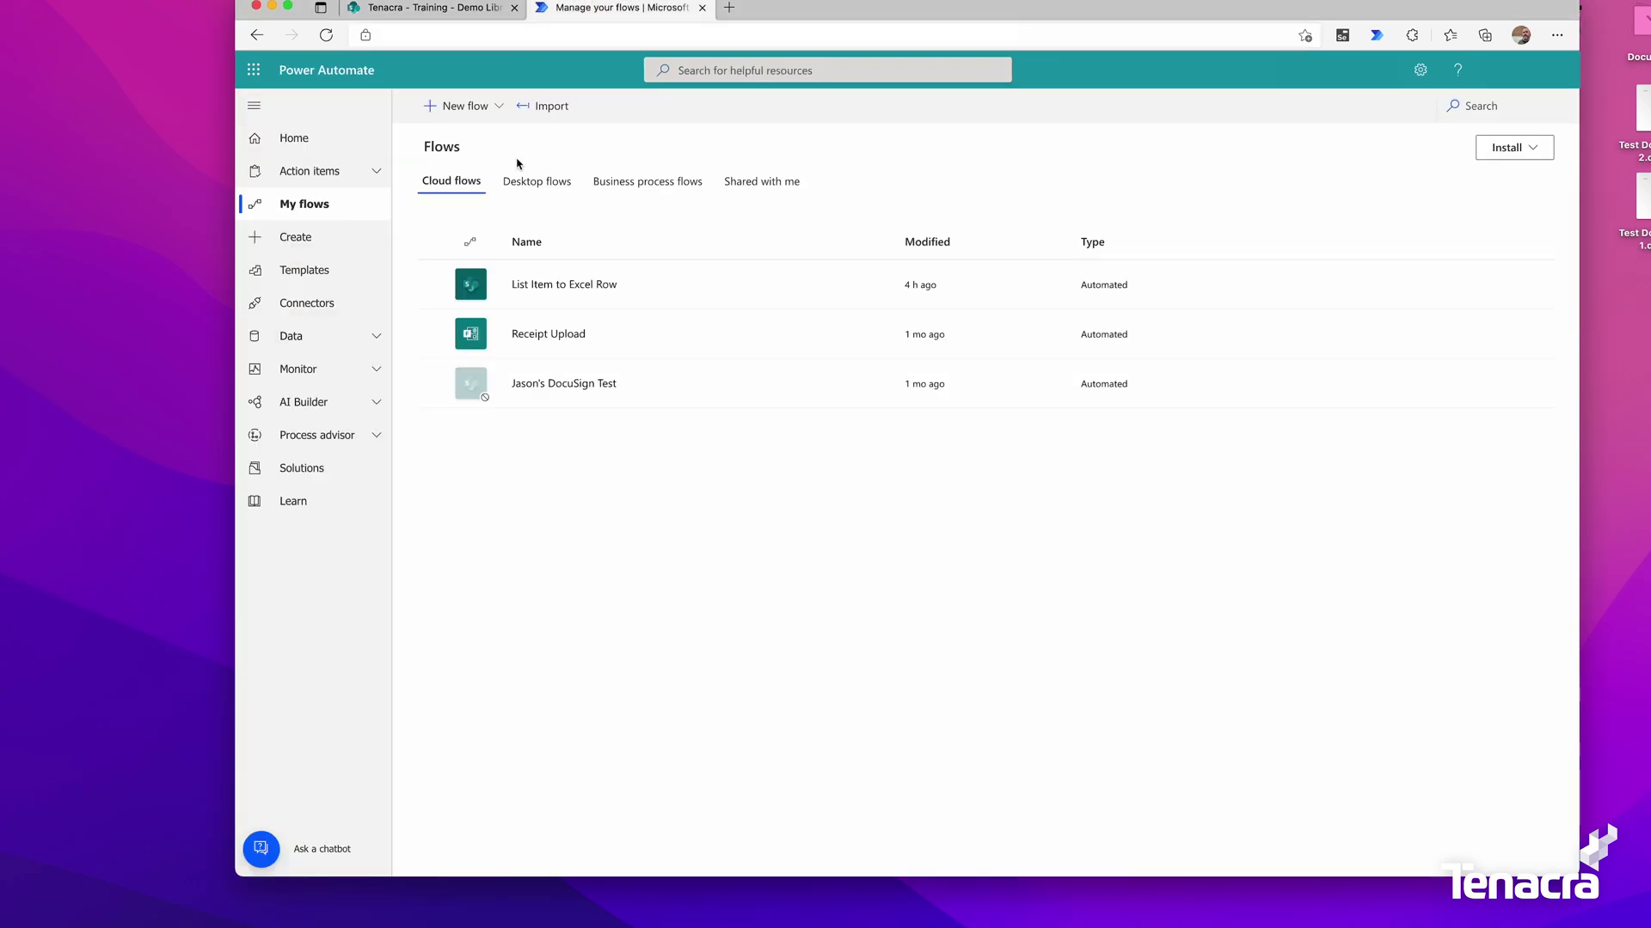
# Create an automated cloud flow 'Document Library Notification' with the SharePoint 'When a file is created in a folder' trigger.
pyautogui.click(479, 108)
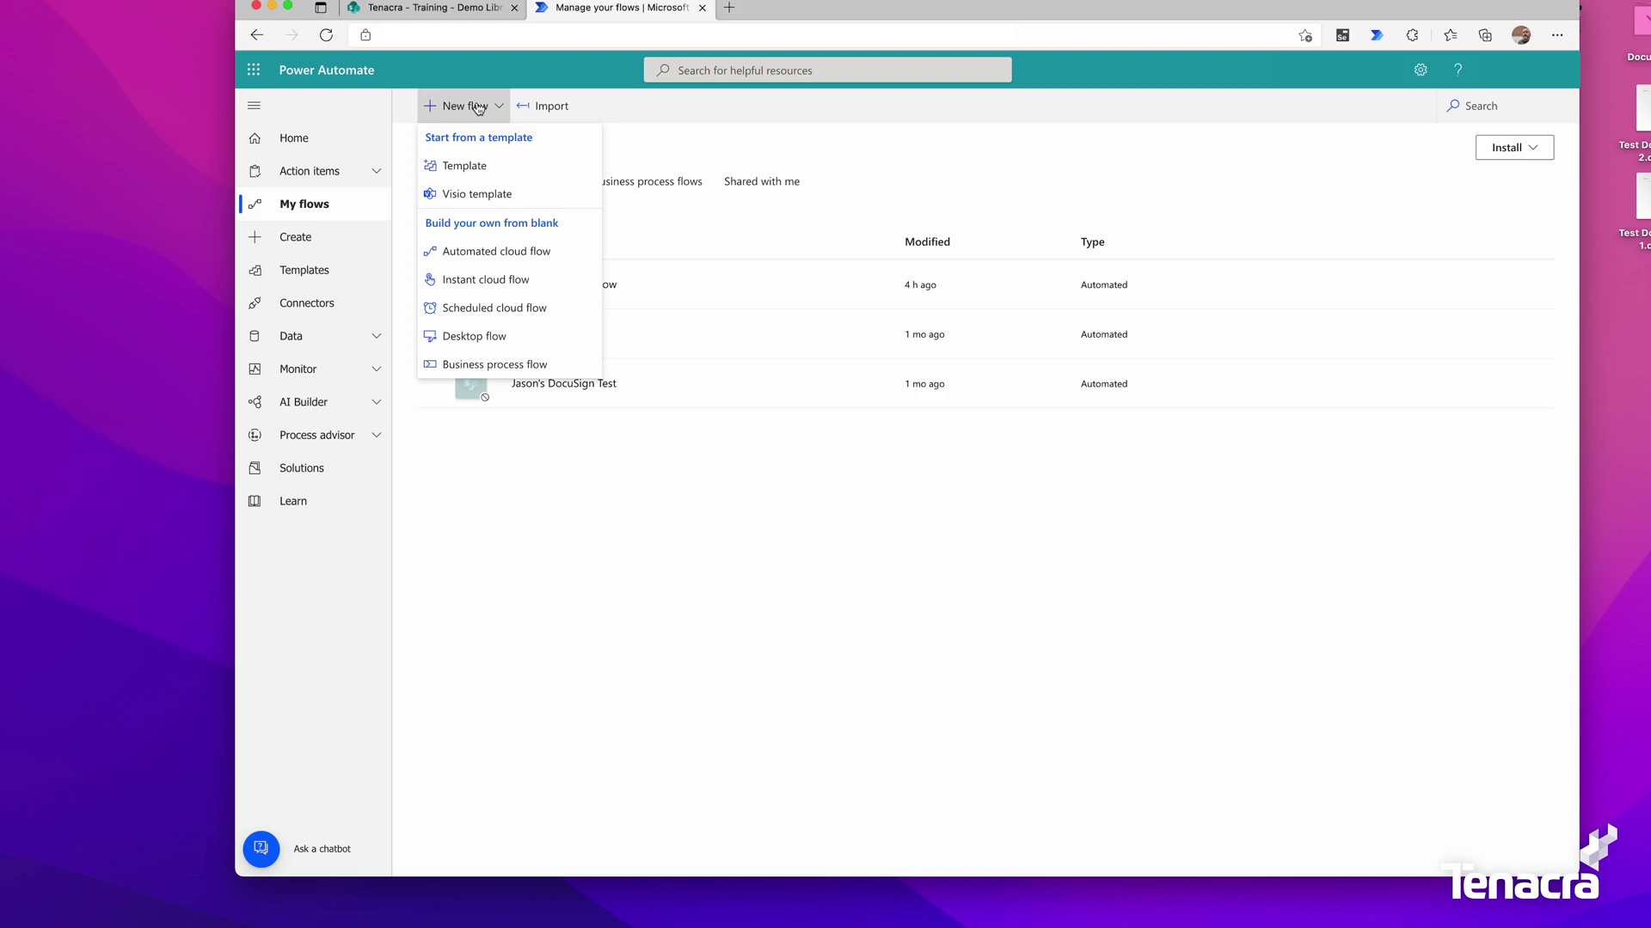
pyautogui.click(550, 262)
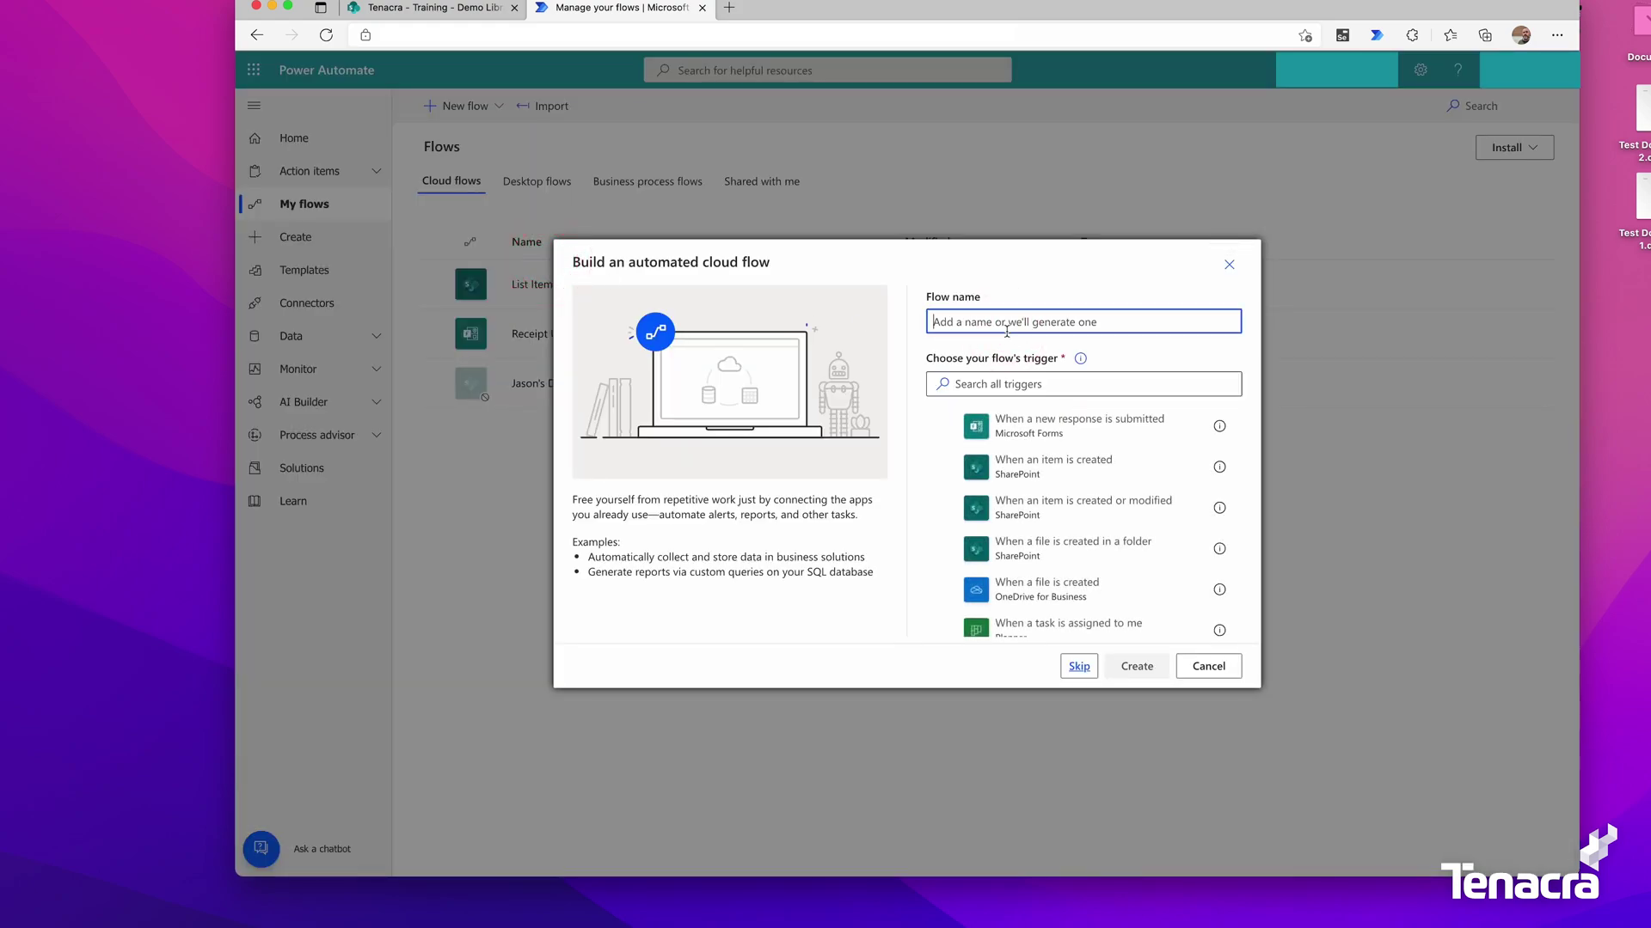
pyautogui.write('Document Library Notification')
pyautogui.click(1028, 557)
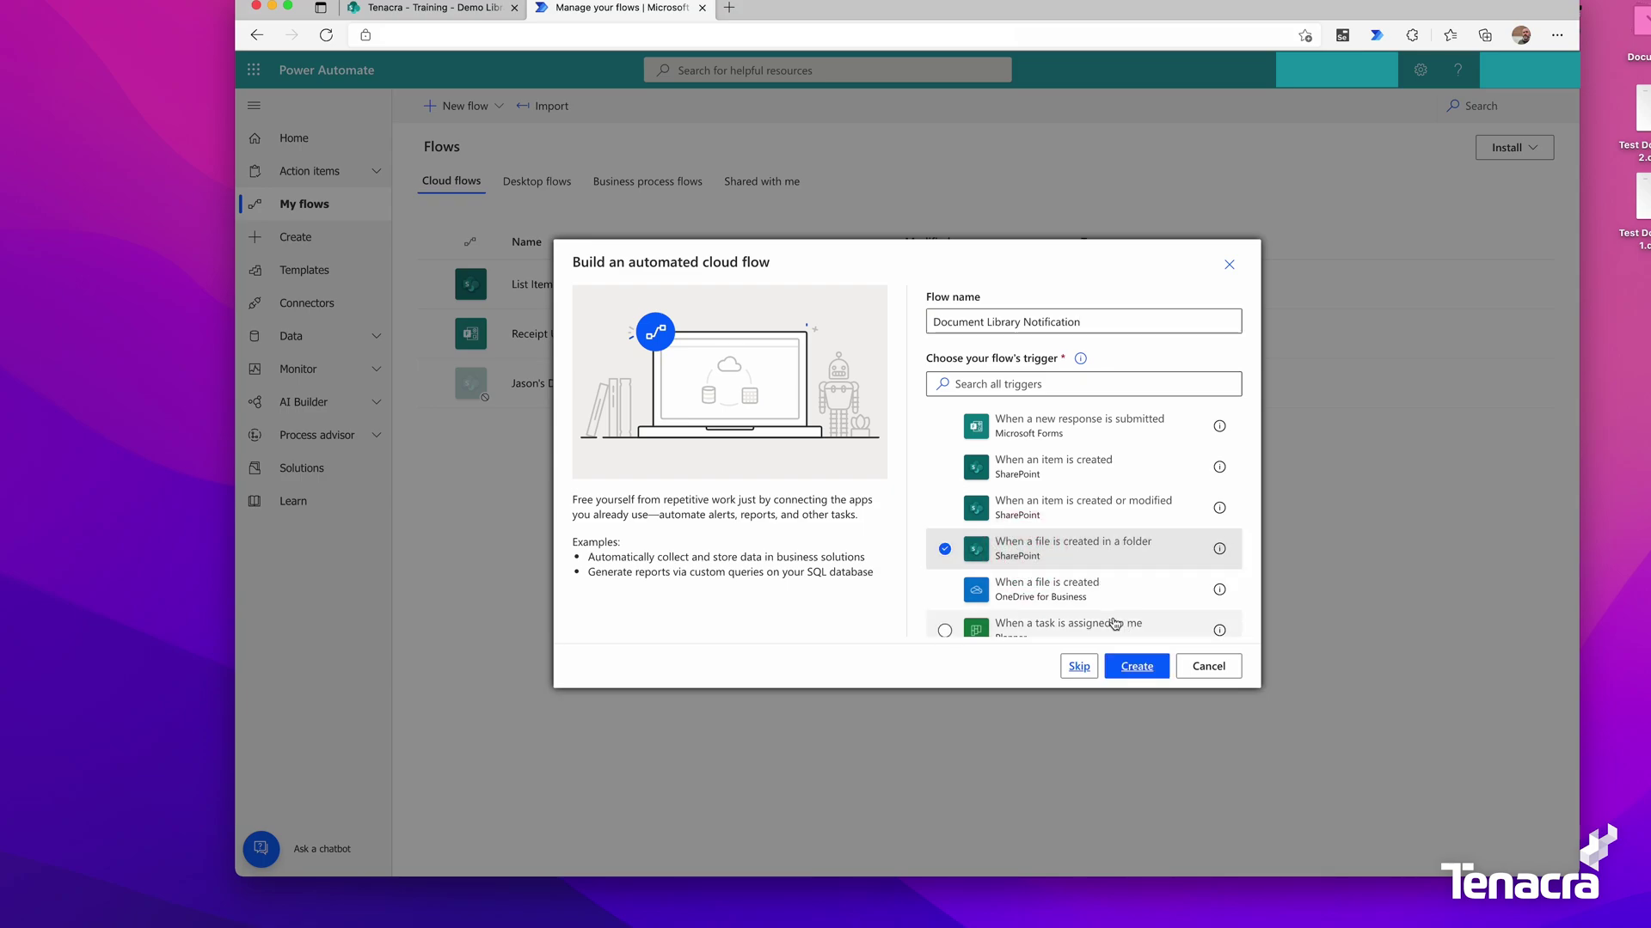
pyautogui.click(1137, 667)
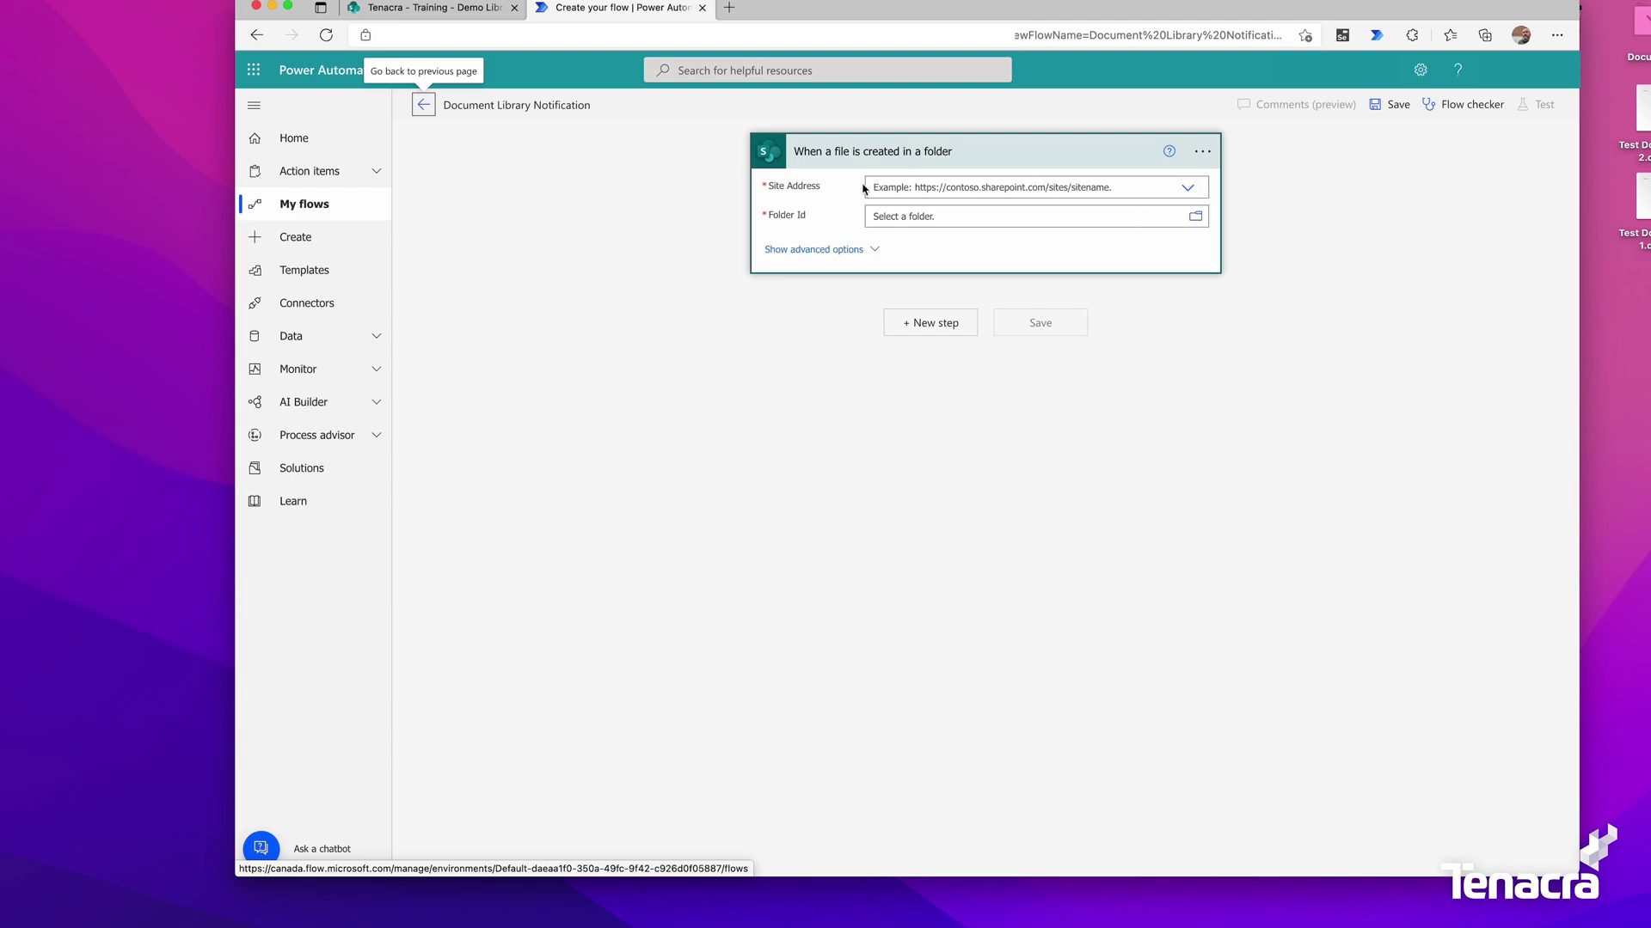
# Set the trigger's Site Address to Tenacra - Training and its Folder Id to /DemoLibrary.
pyautogui.click(1189, 189)
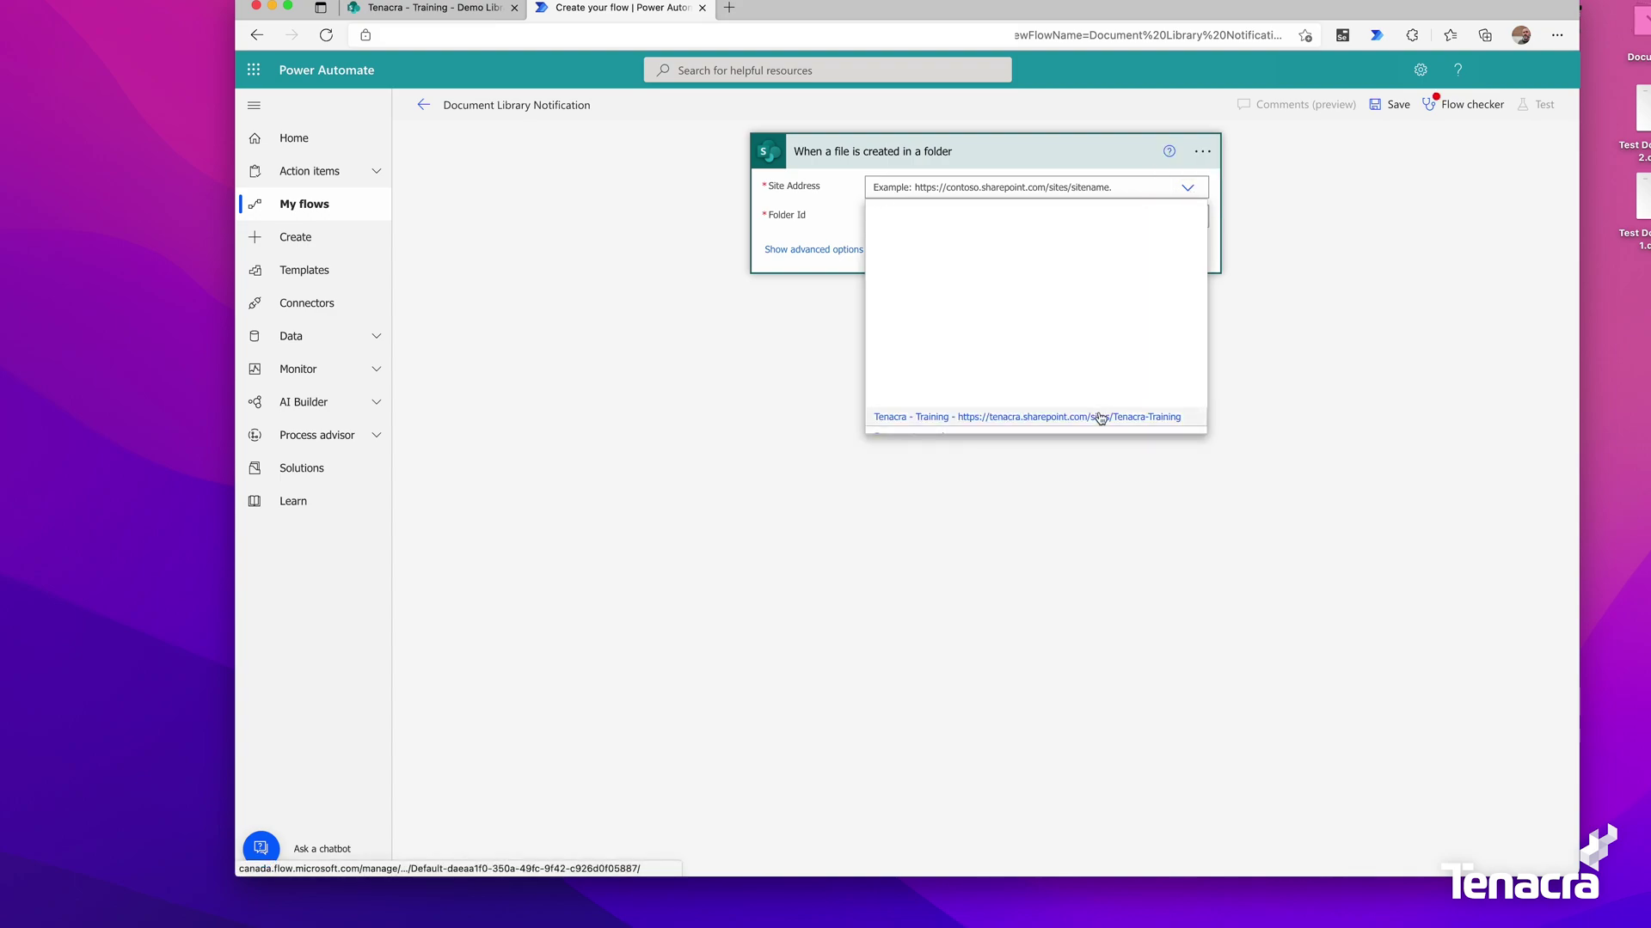
pyautogui.click(1172, 420)
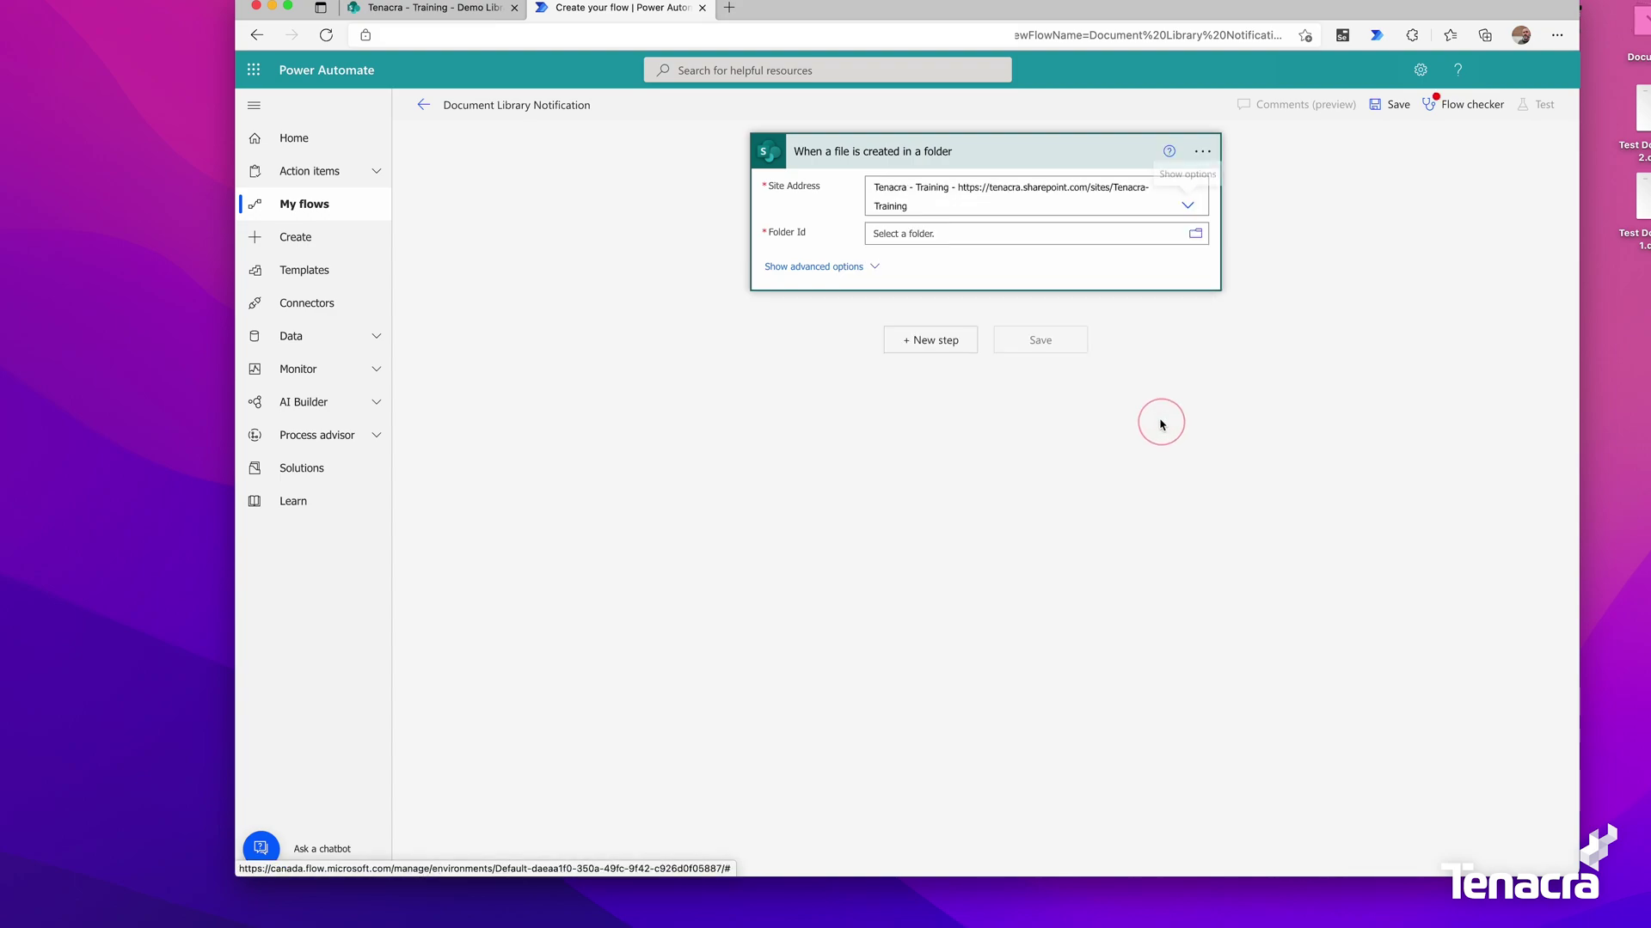
pyautogui.click(1196, 235)
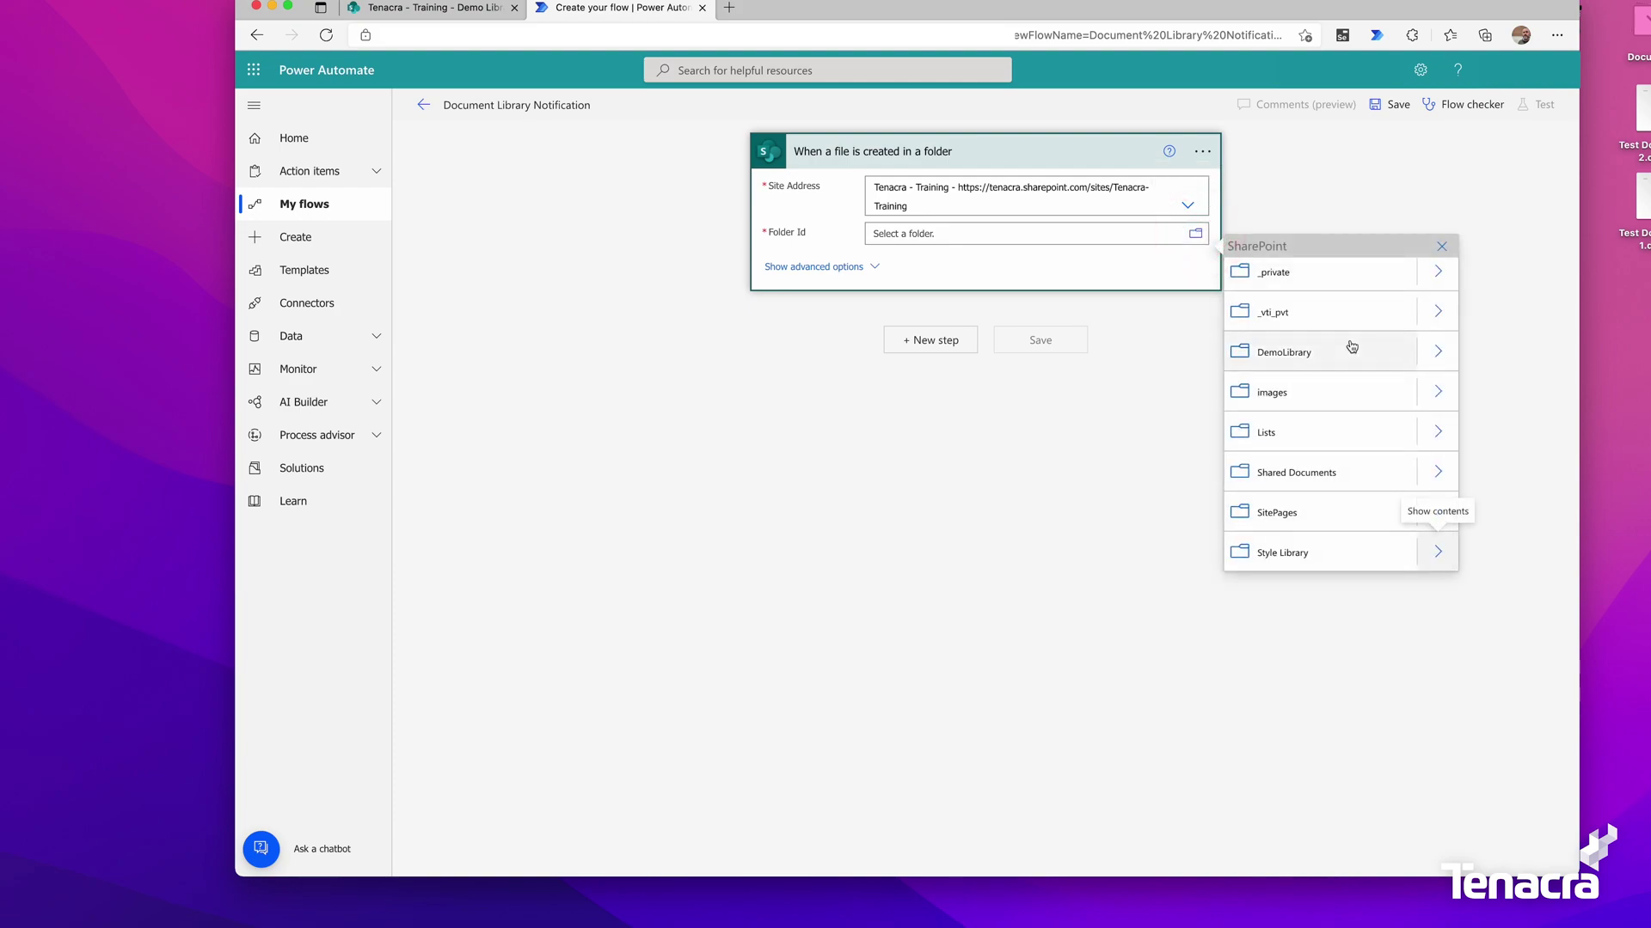
pyautogui.click(1300, 358)
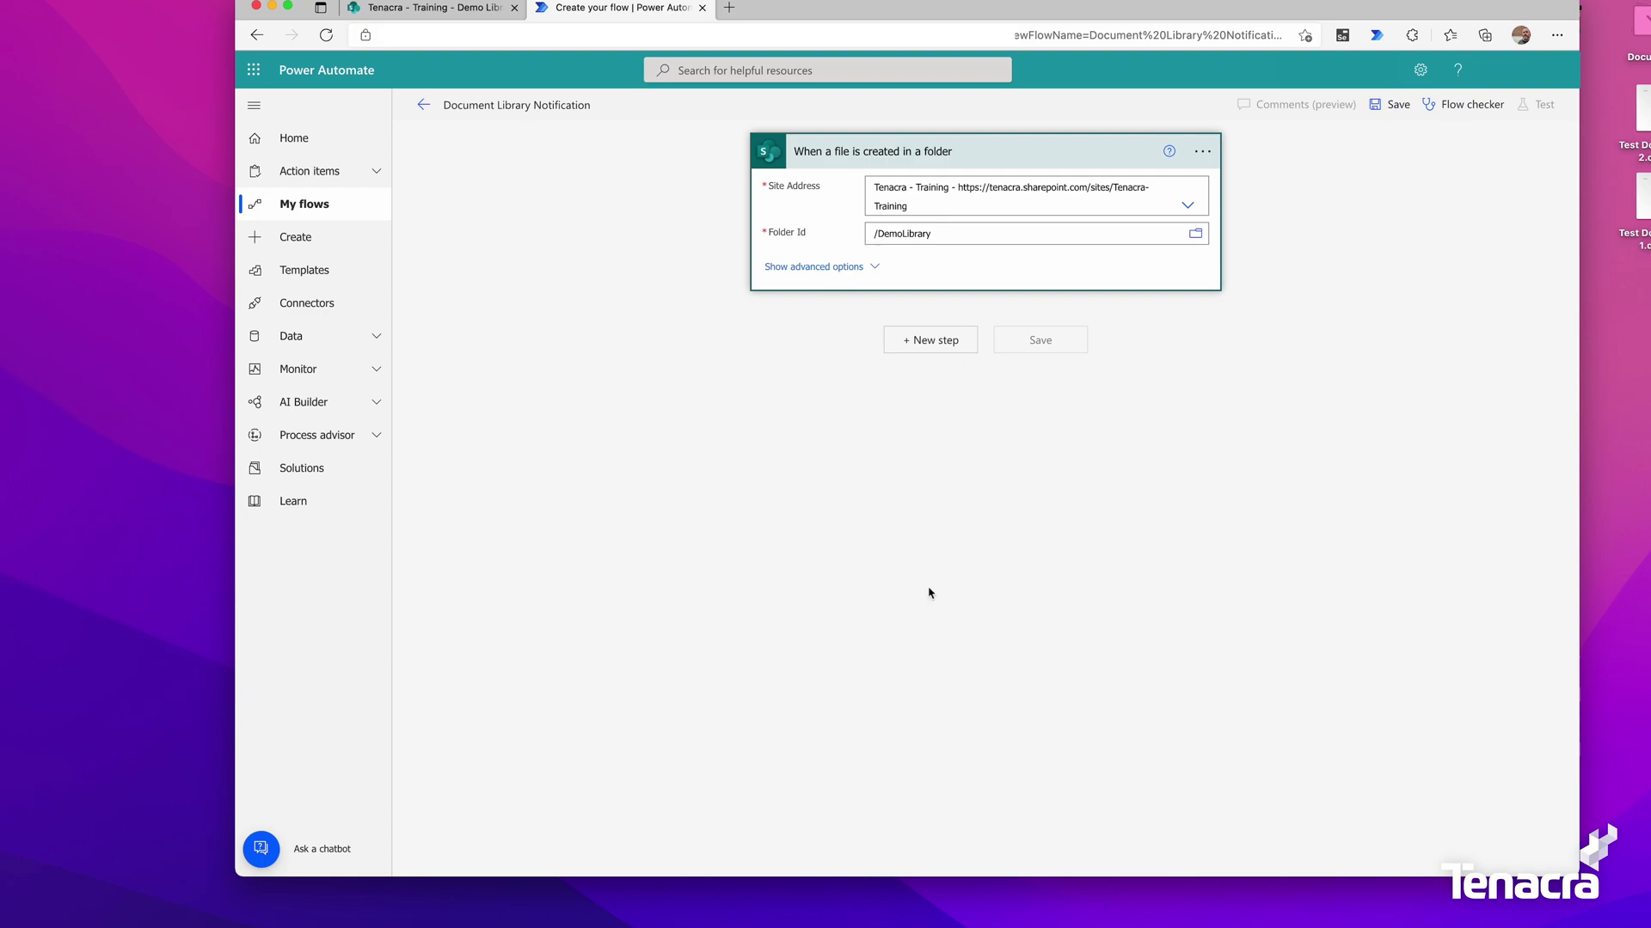
# Add a SharePoint Get file metadata action after the trigger.
pyautogui.click(928, 341)
pyautogui.write('s')
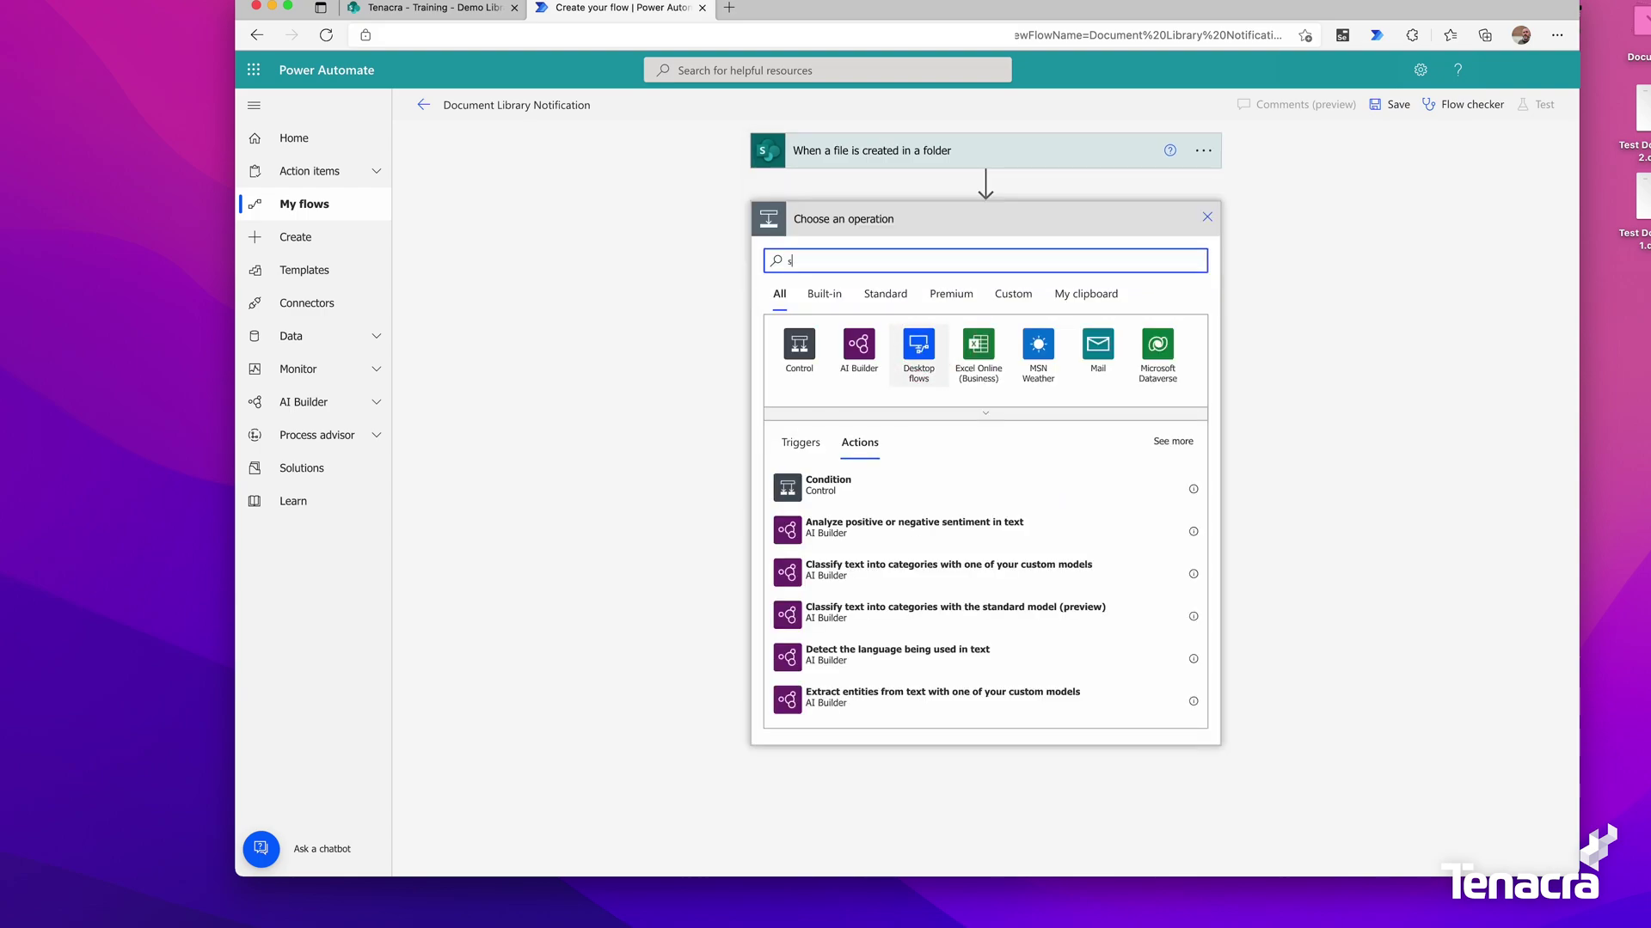
pyautogui.write('harepoint')
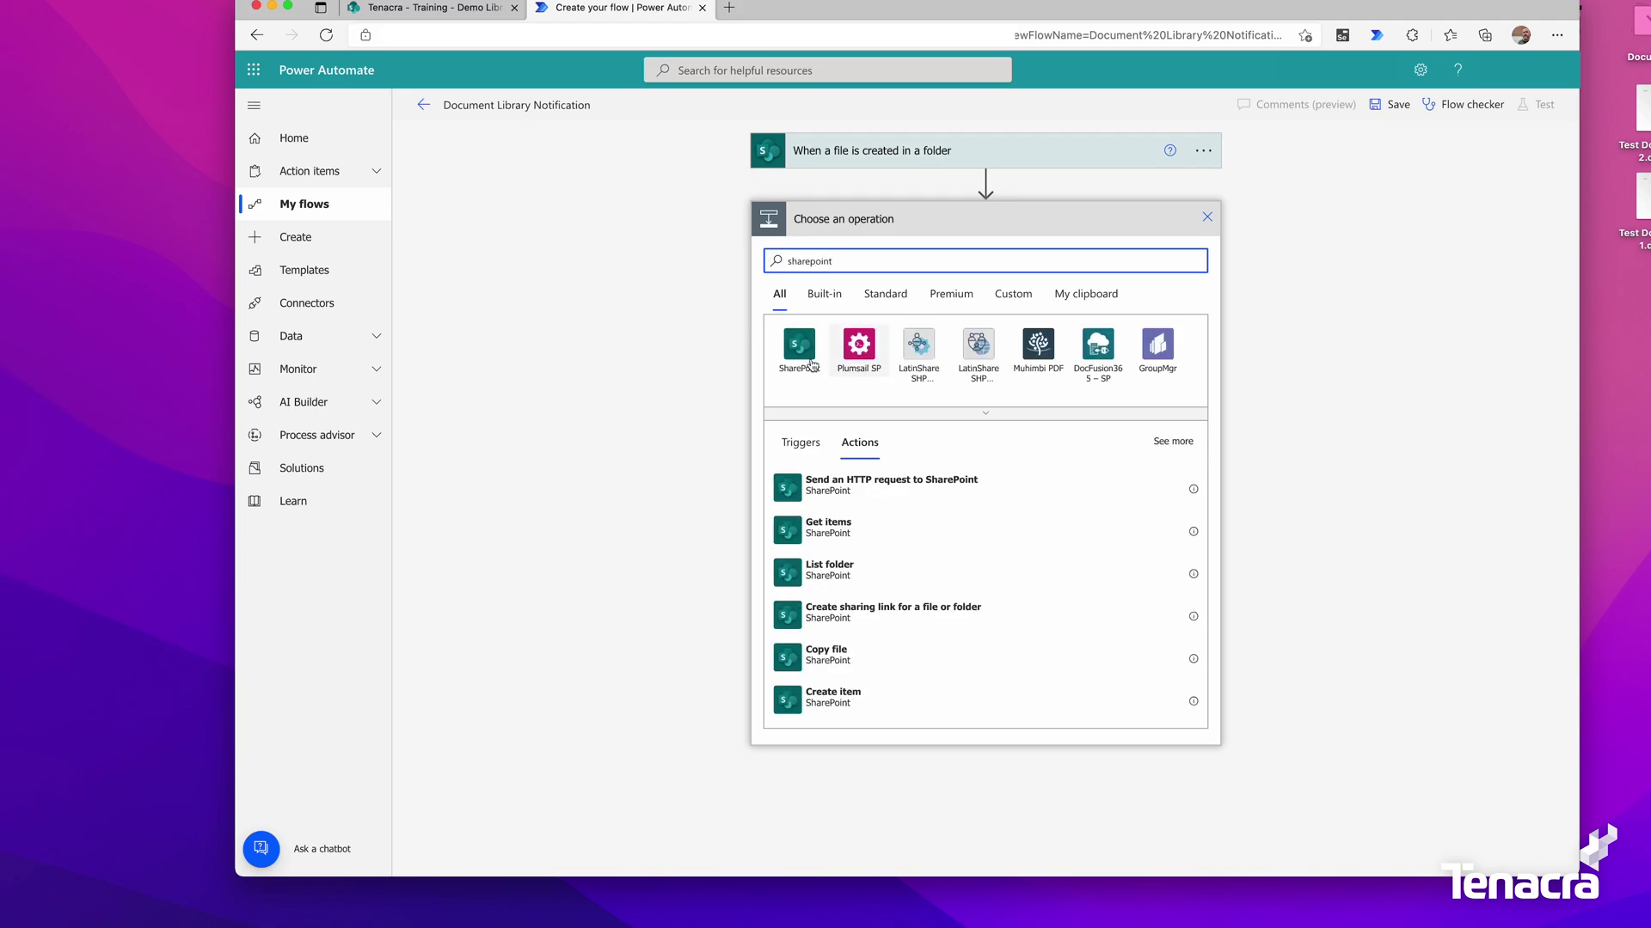
pyautogui.click(800, 346)
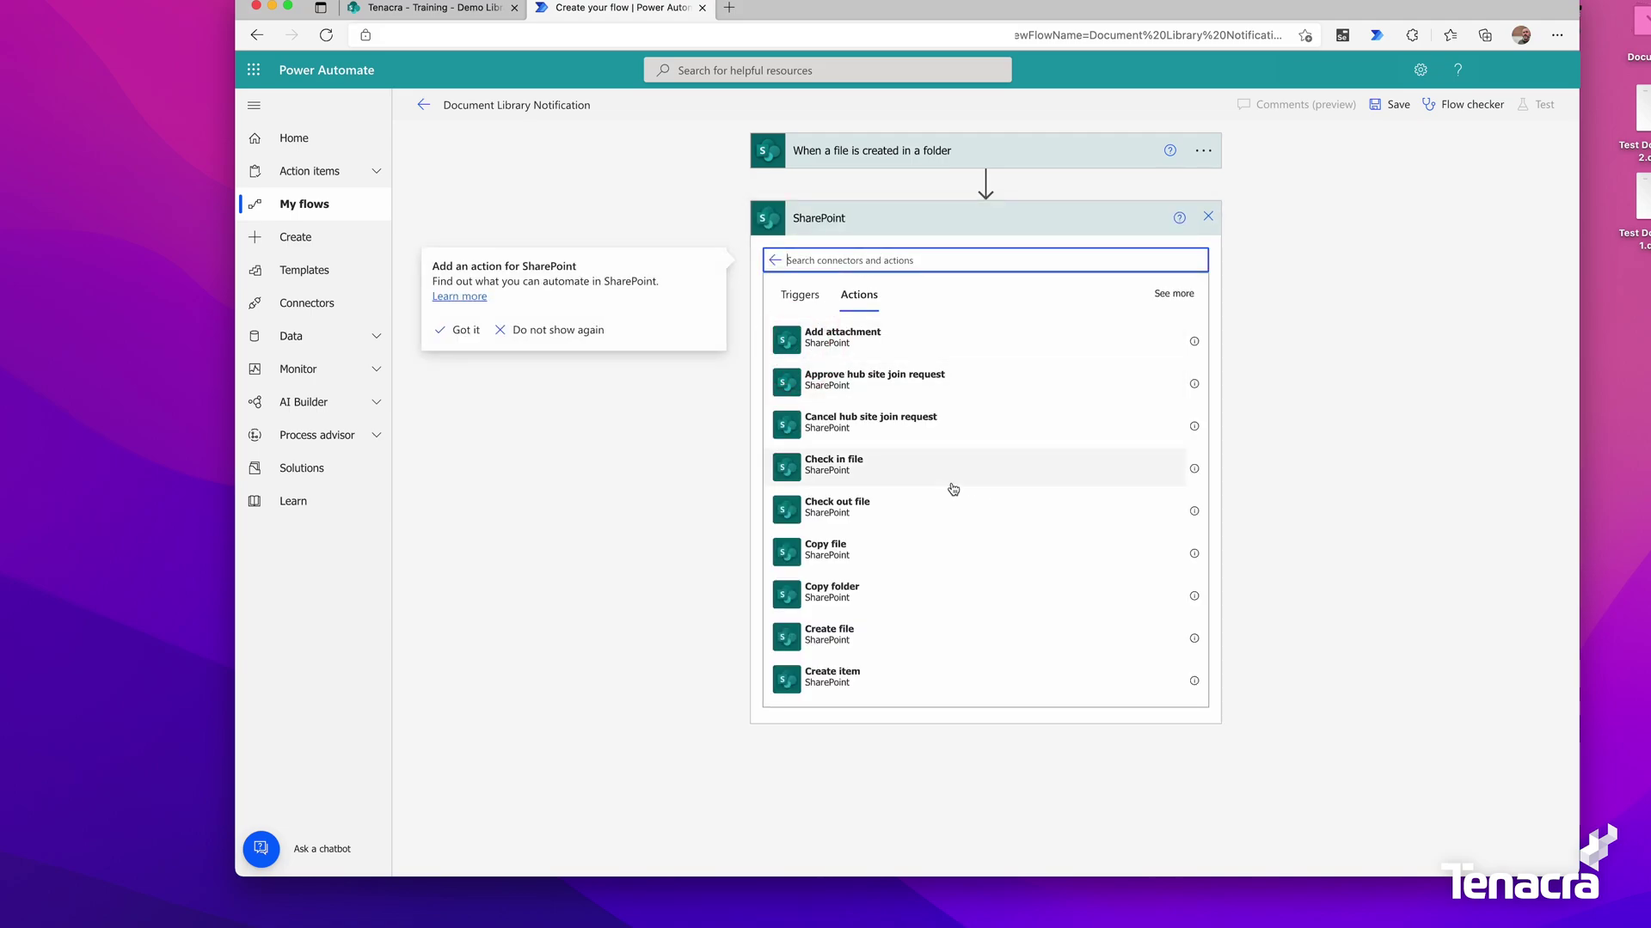
pyautogui.click(900, 260)
pyautogui.write('meta')
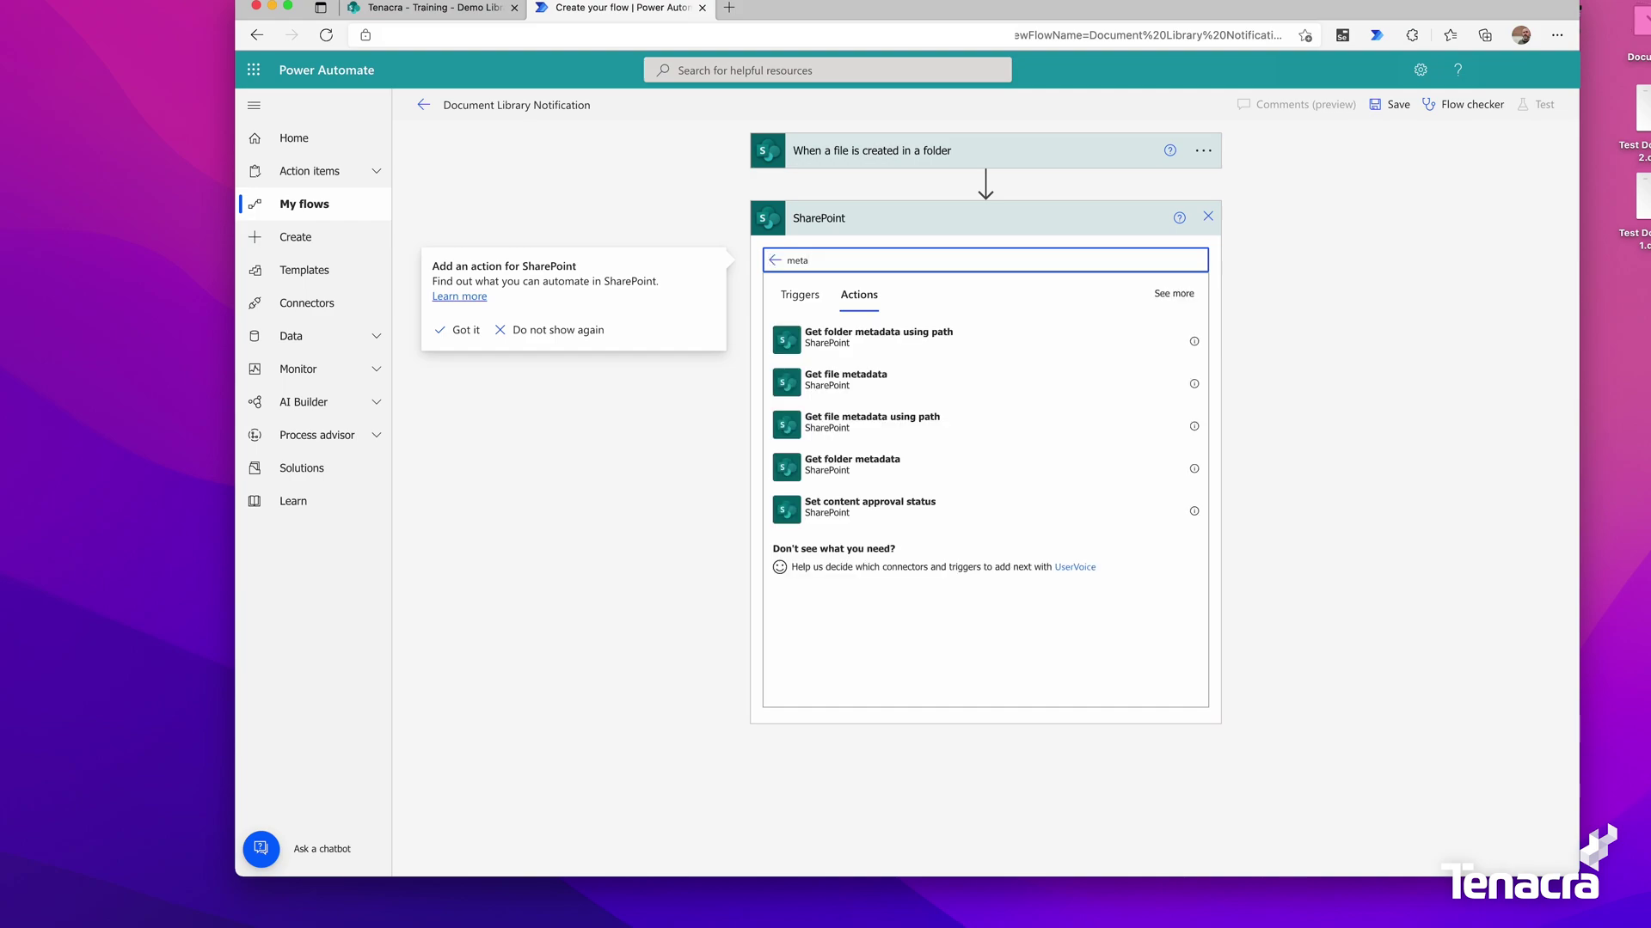
pyautogui.click(852, 394)
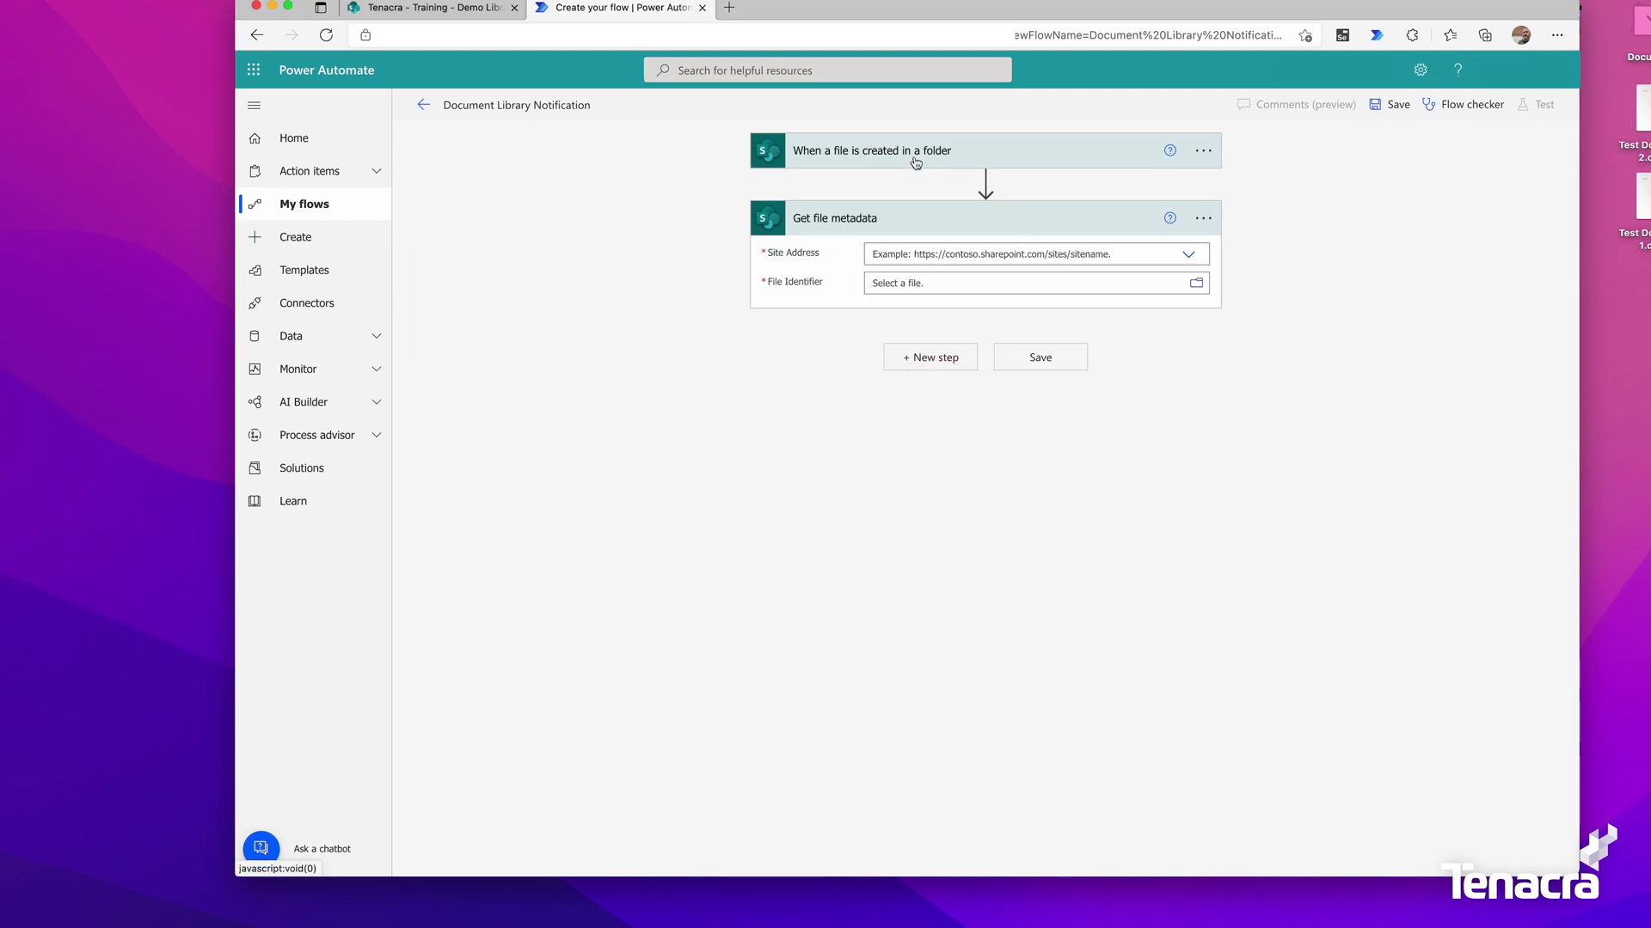
# Set Get file metadata to the Tenacra - Training site with File Identifier x-ms-file-id.
pyautogui.click(1202, 257)
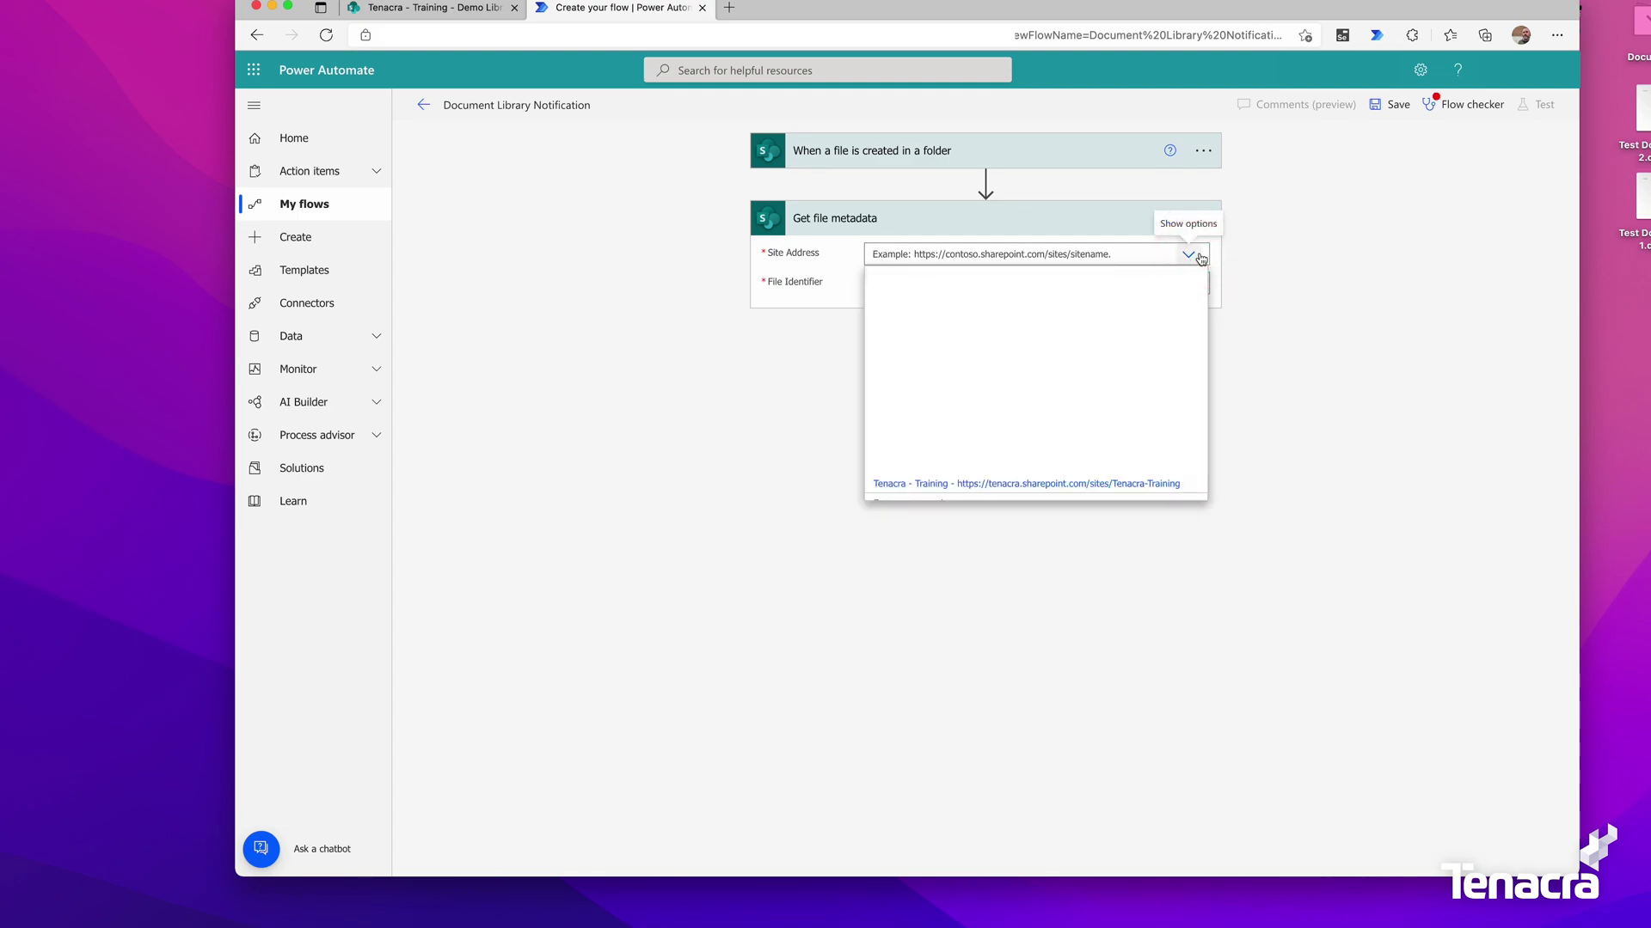
pyautogui.click(1173, 483)
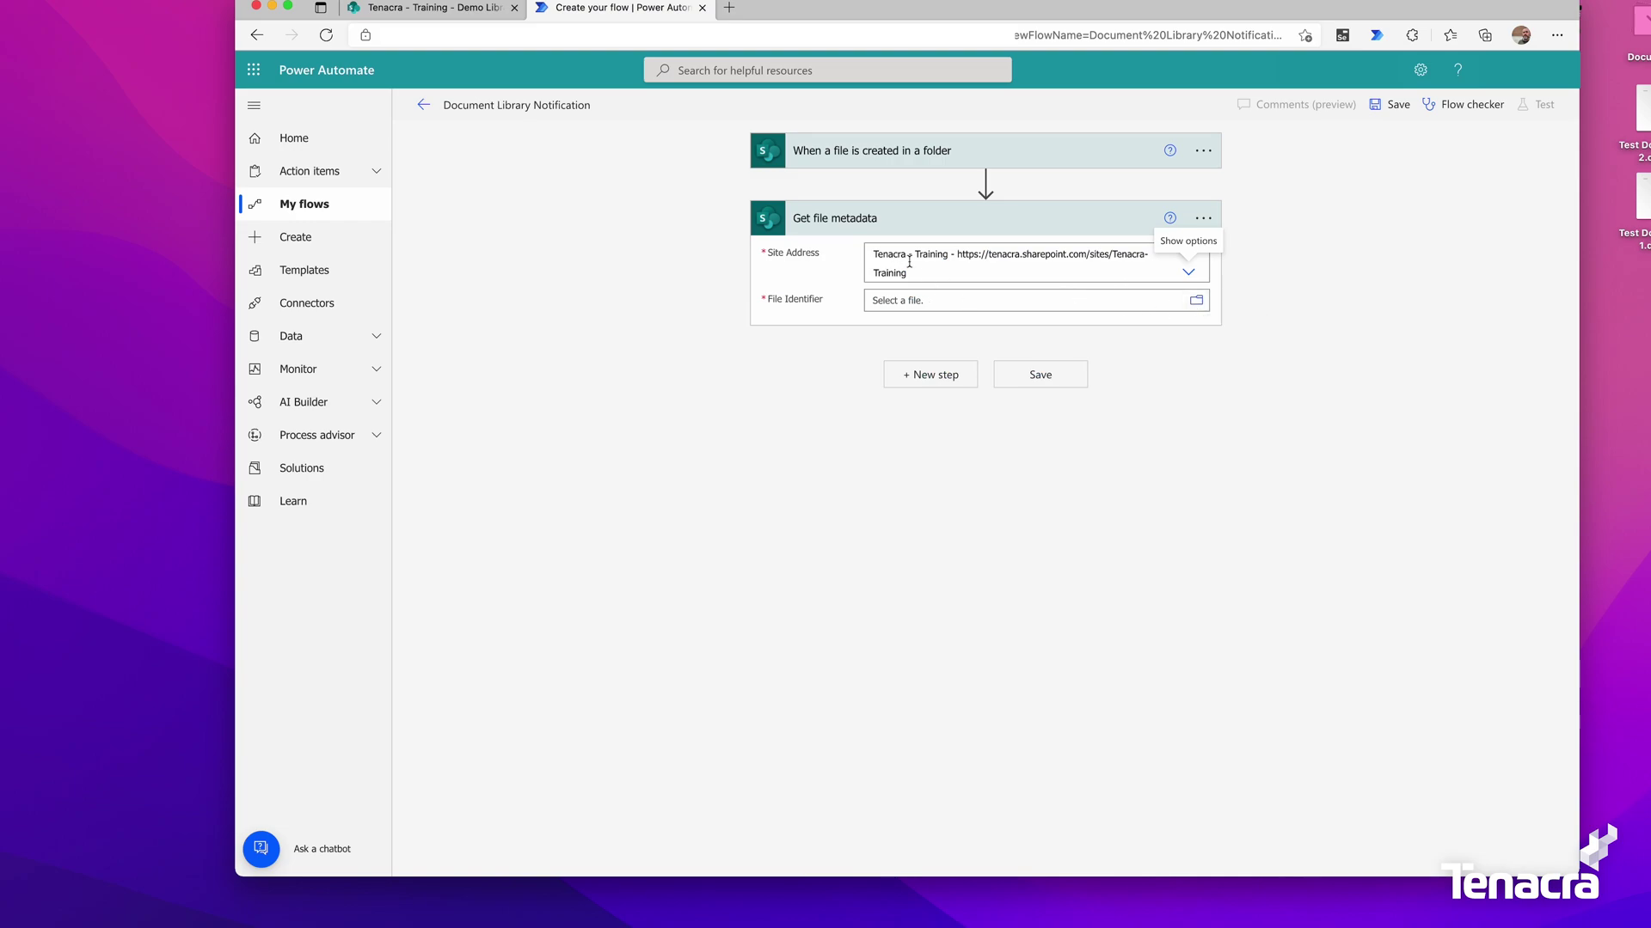
pyautogui.click(1197, 301)
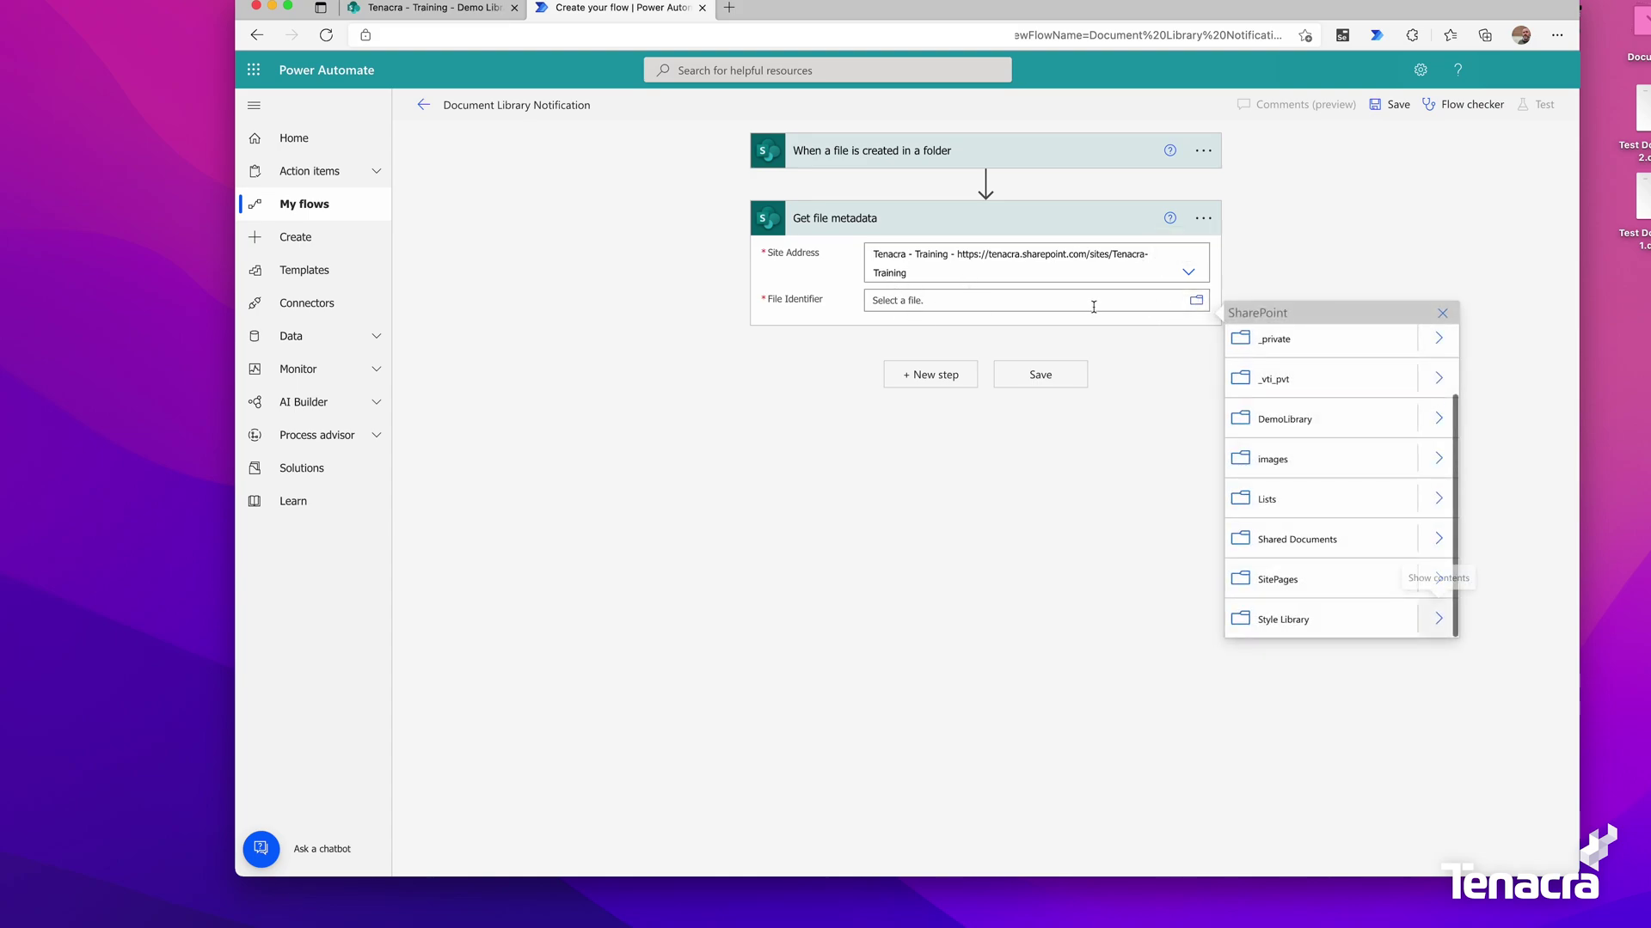
pyautogui.click(1009, 303)
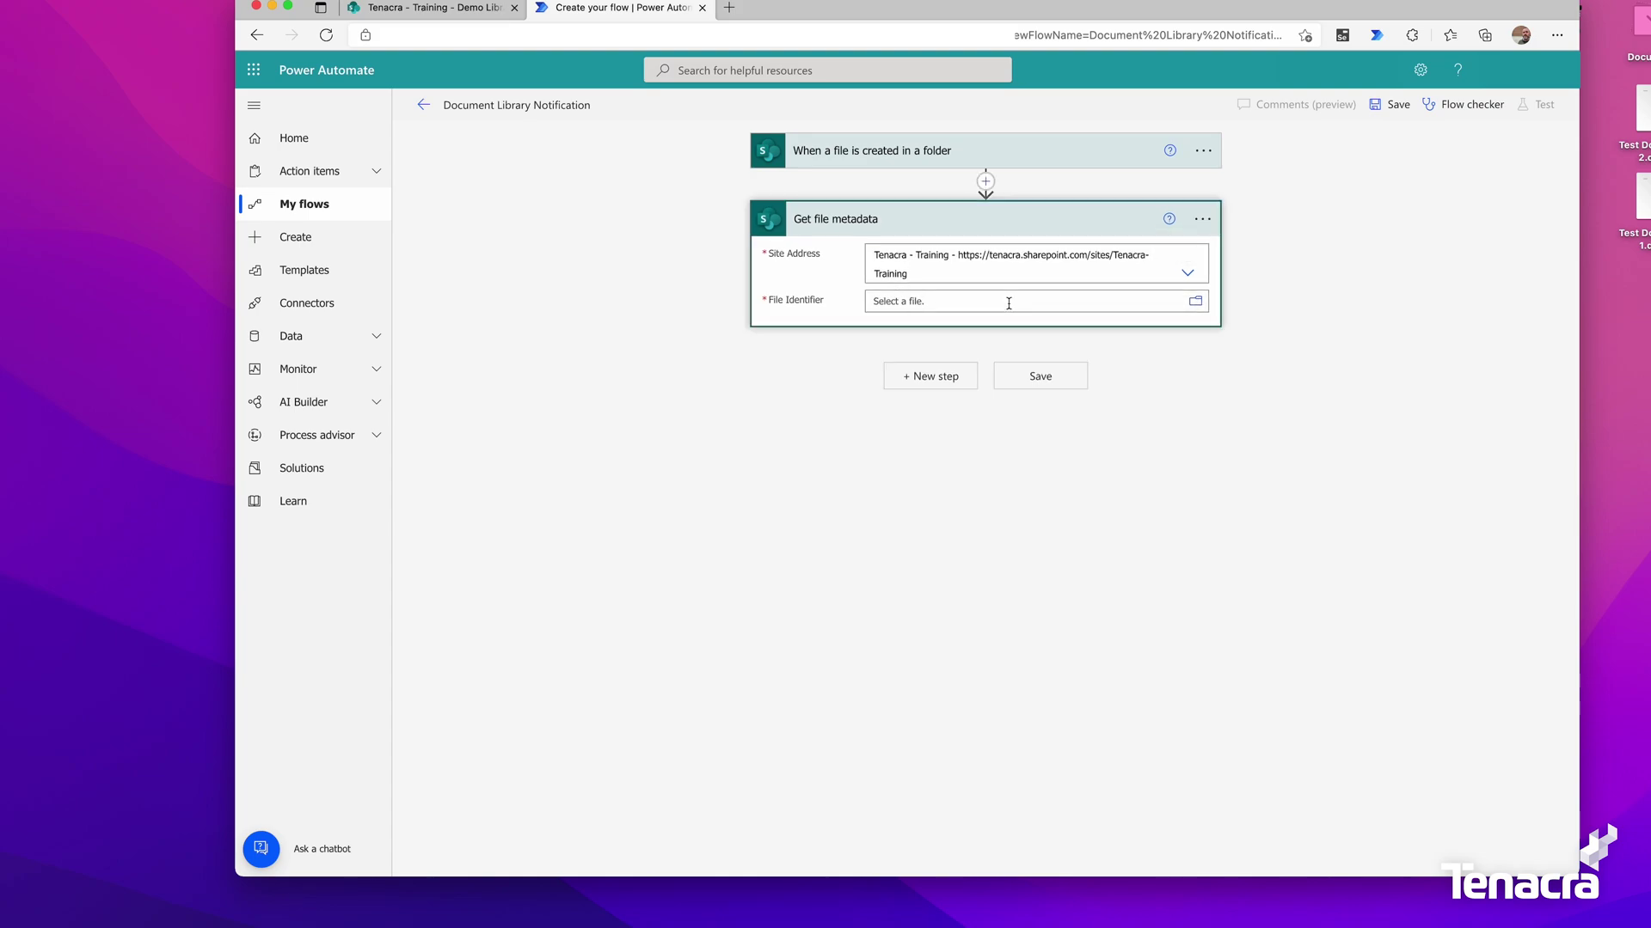
pyautogui.click(899, 300)
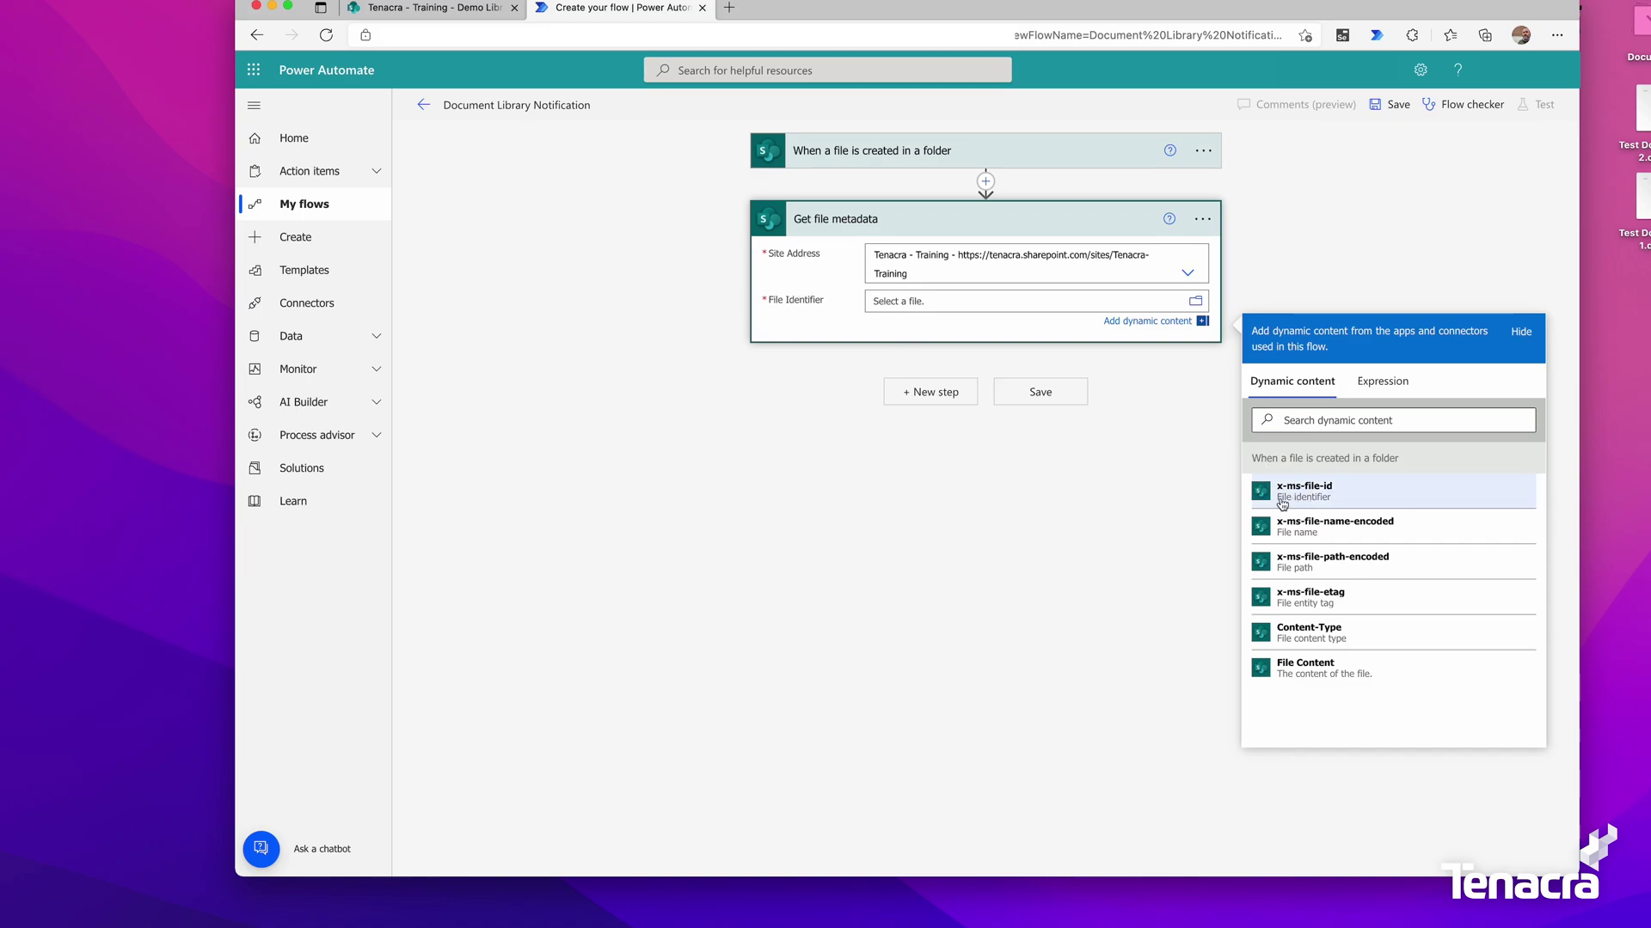
pyautogui.click(1324, 496)
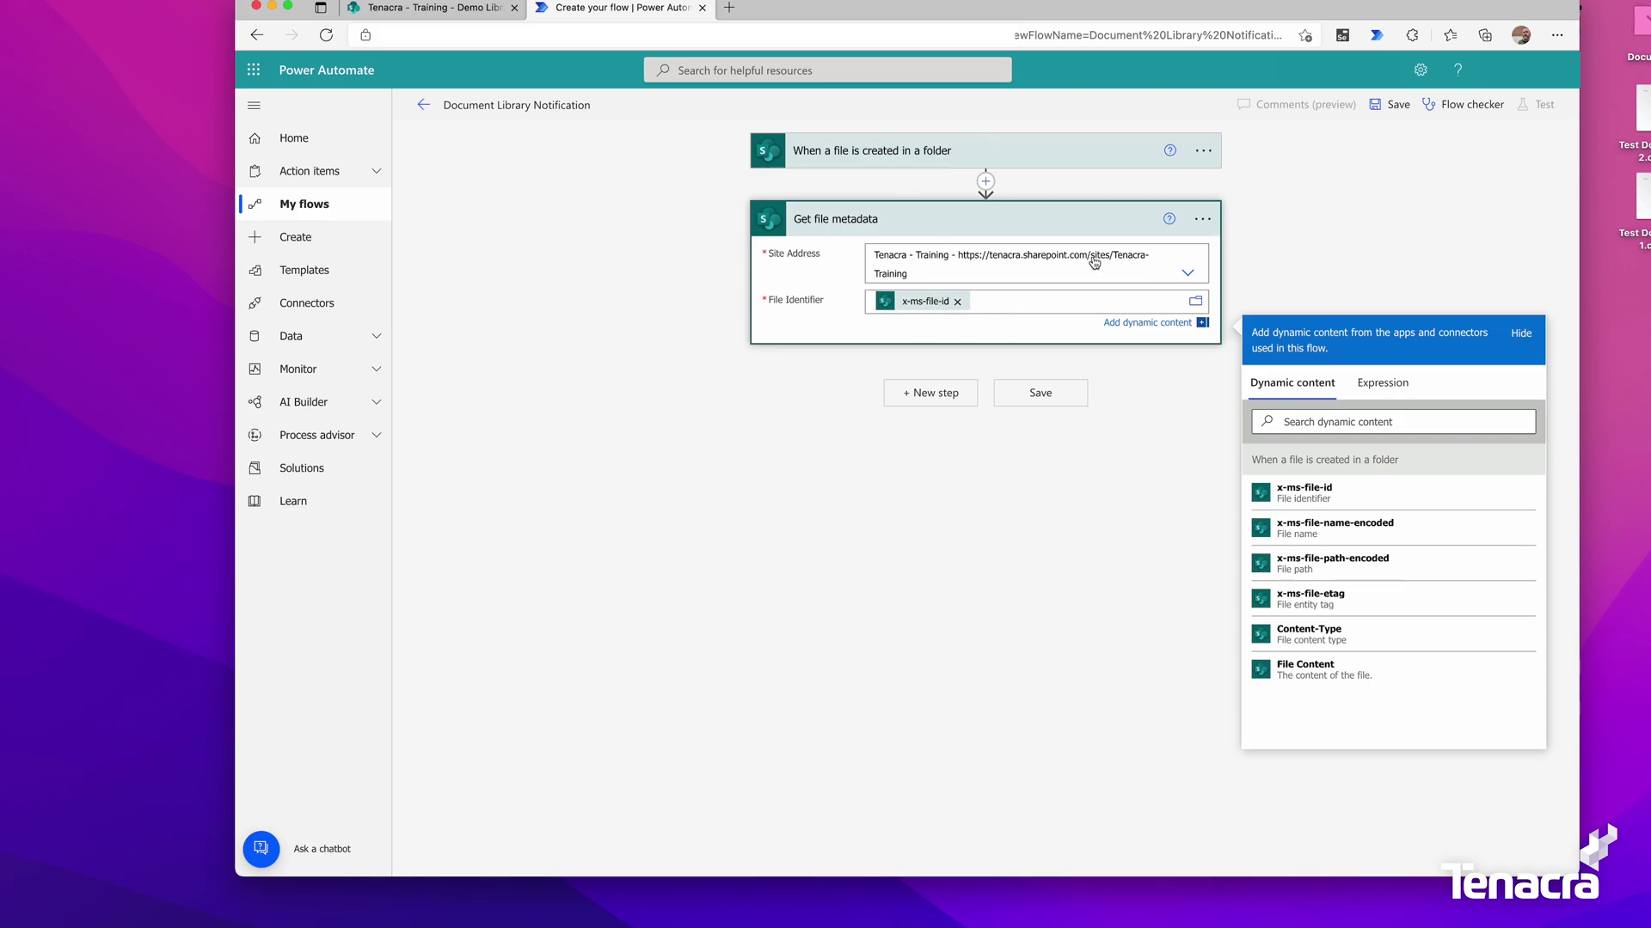
# Add a SharePoint Get file properties action after Get file metadata.
pyautogui.click(928, 400)
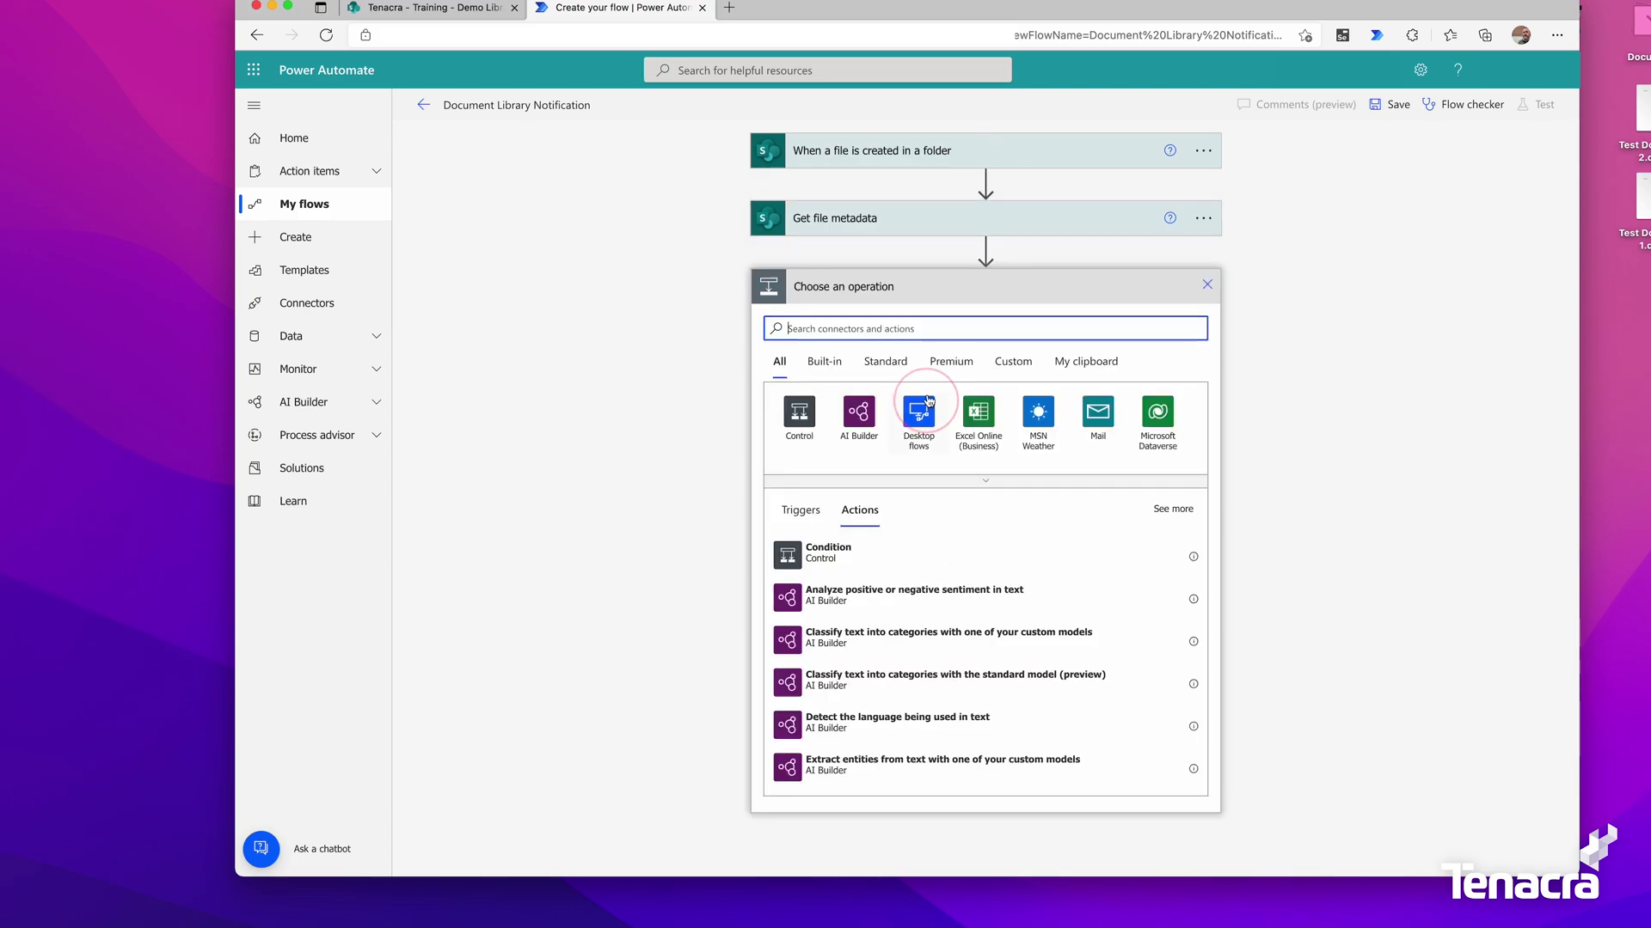
pyautogui.write('sharep')
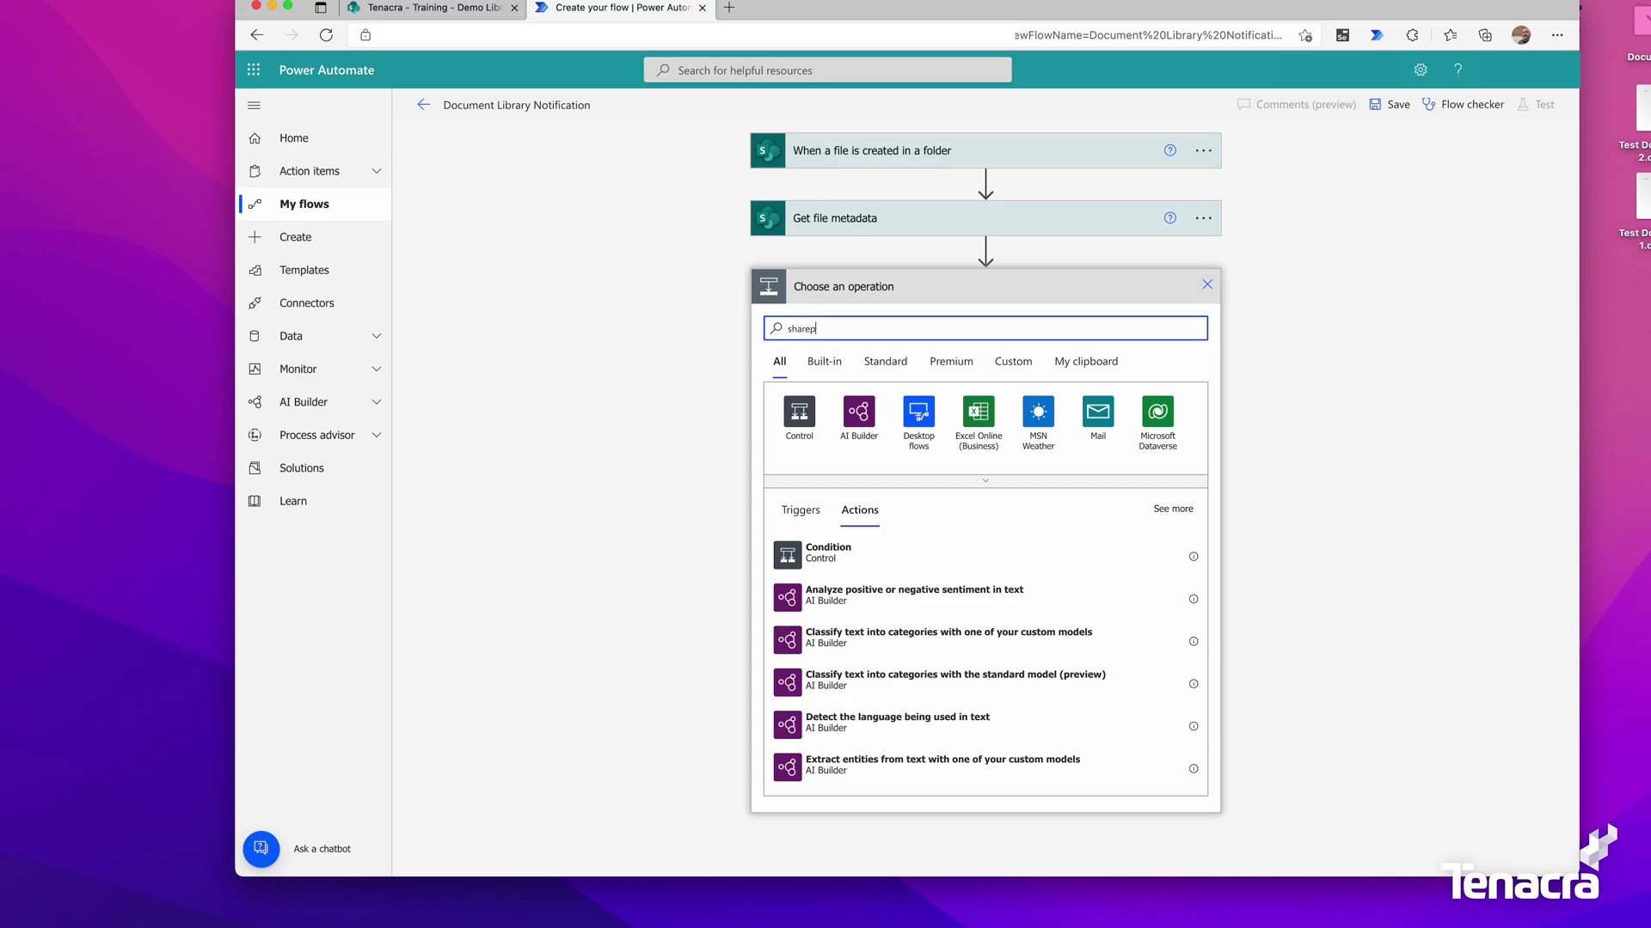
pyautogui.write('oinmt')
pyautogui.press('BackSpace')
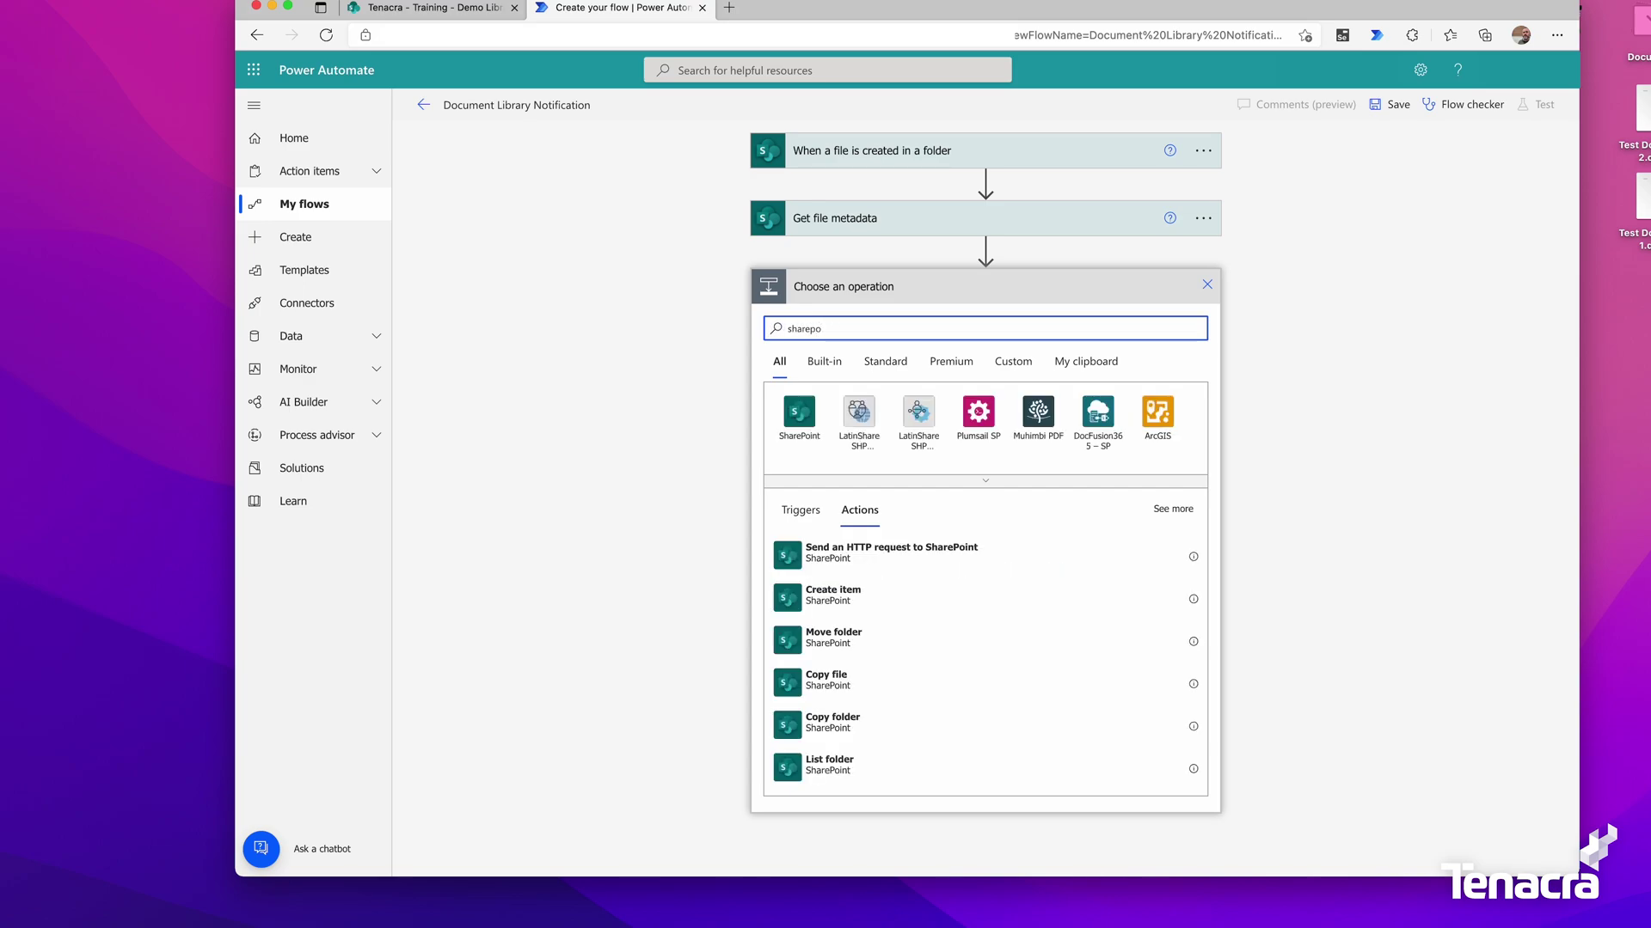
pyautogui.write('int')
pyautogui.click(800, 428)
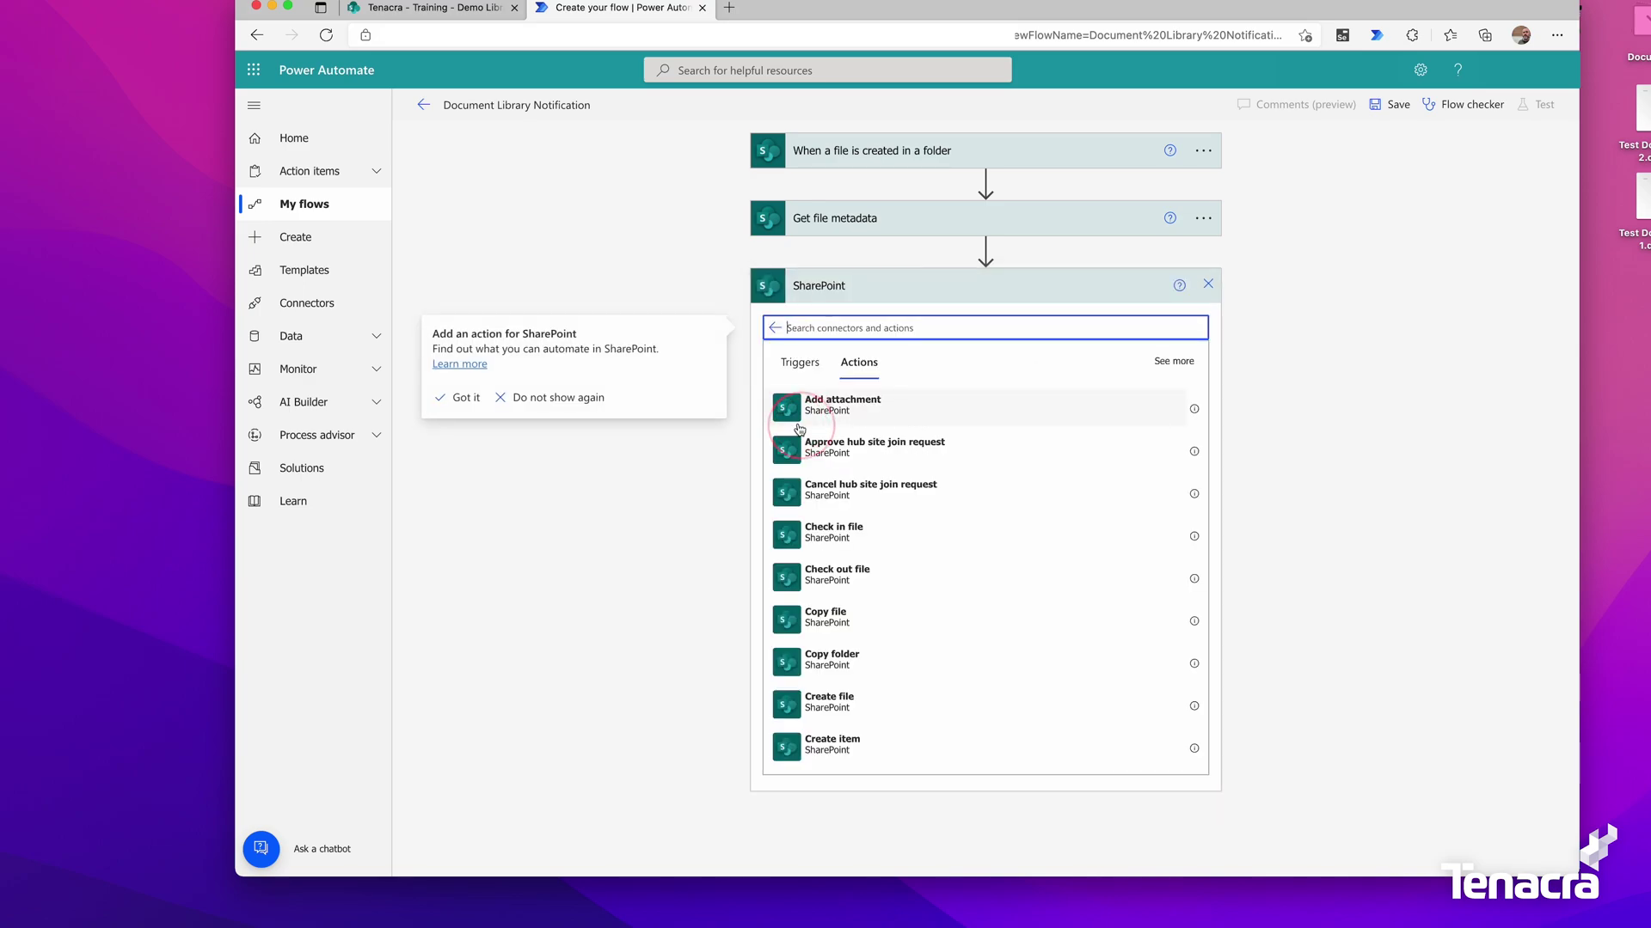
pyautogui.click(964, 335)
pyautogui.write('file proper')
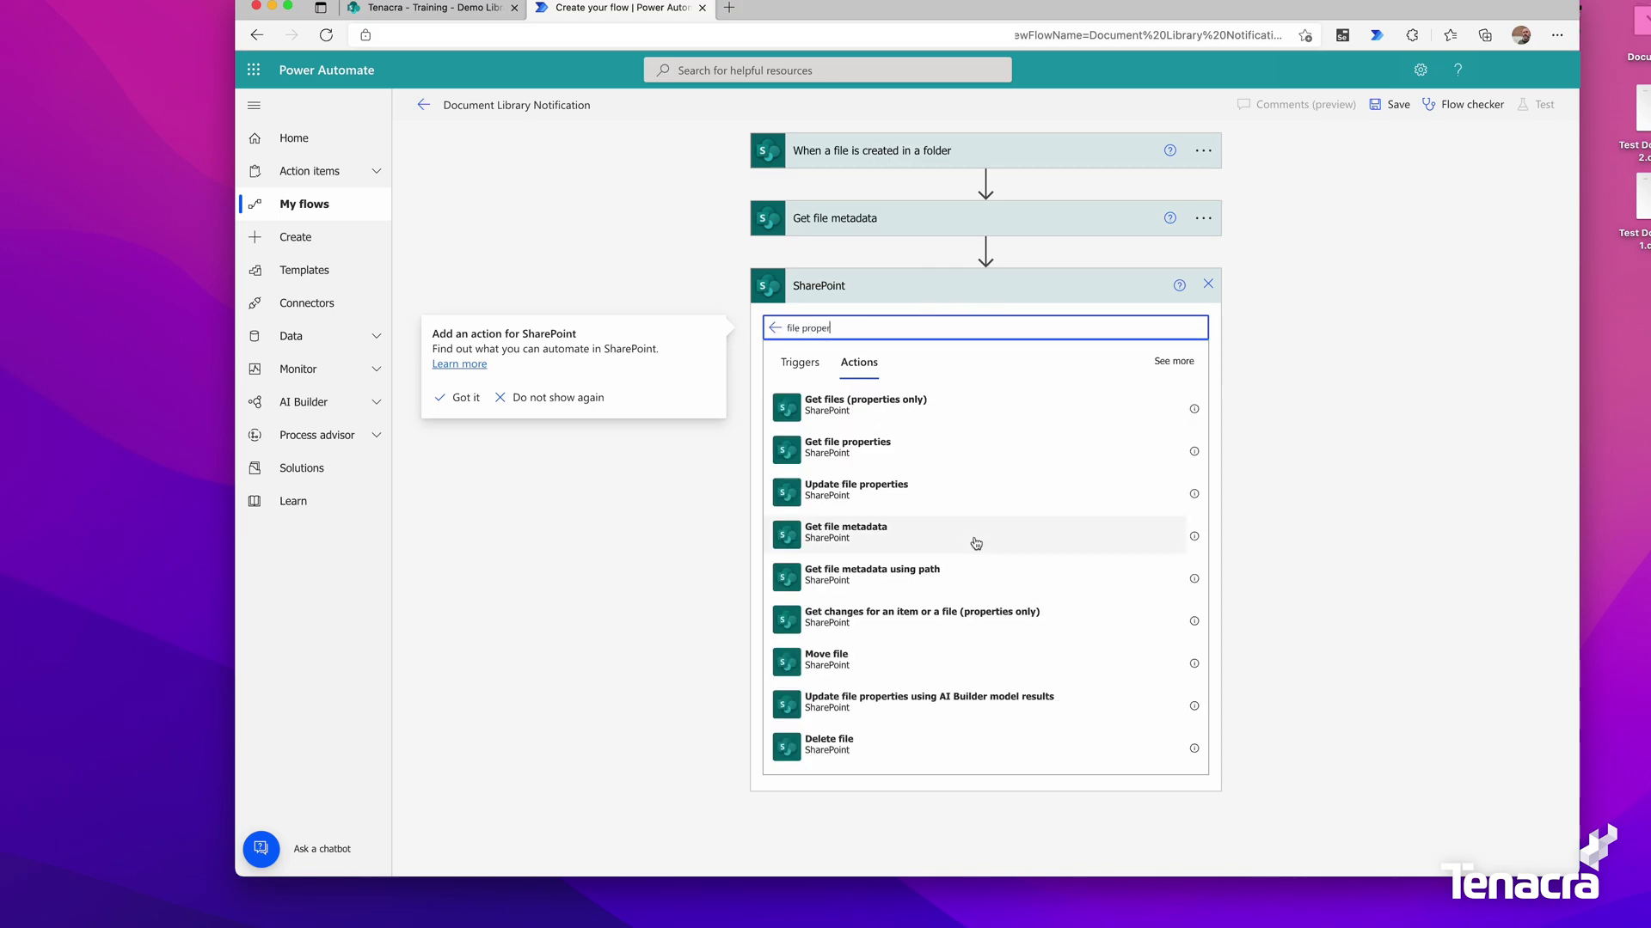
pyautogui.click(849, 454)
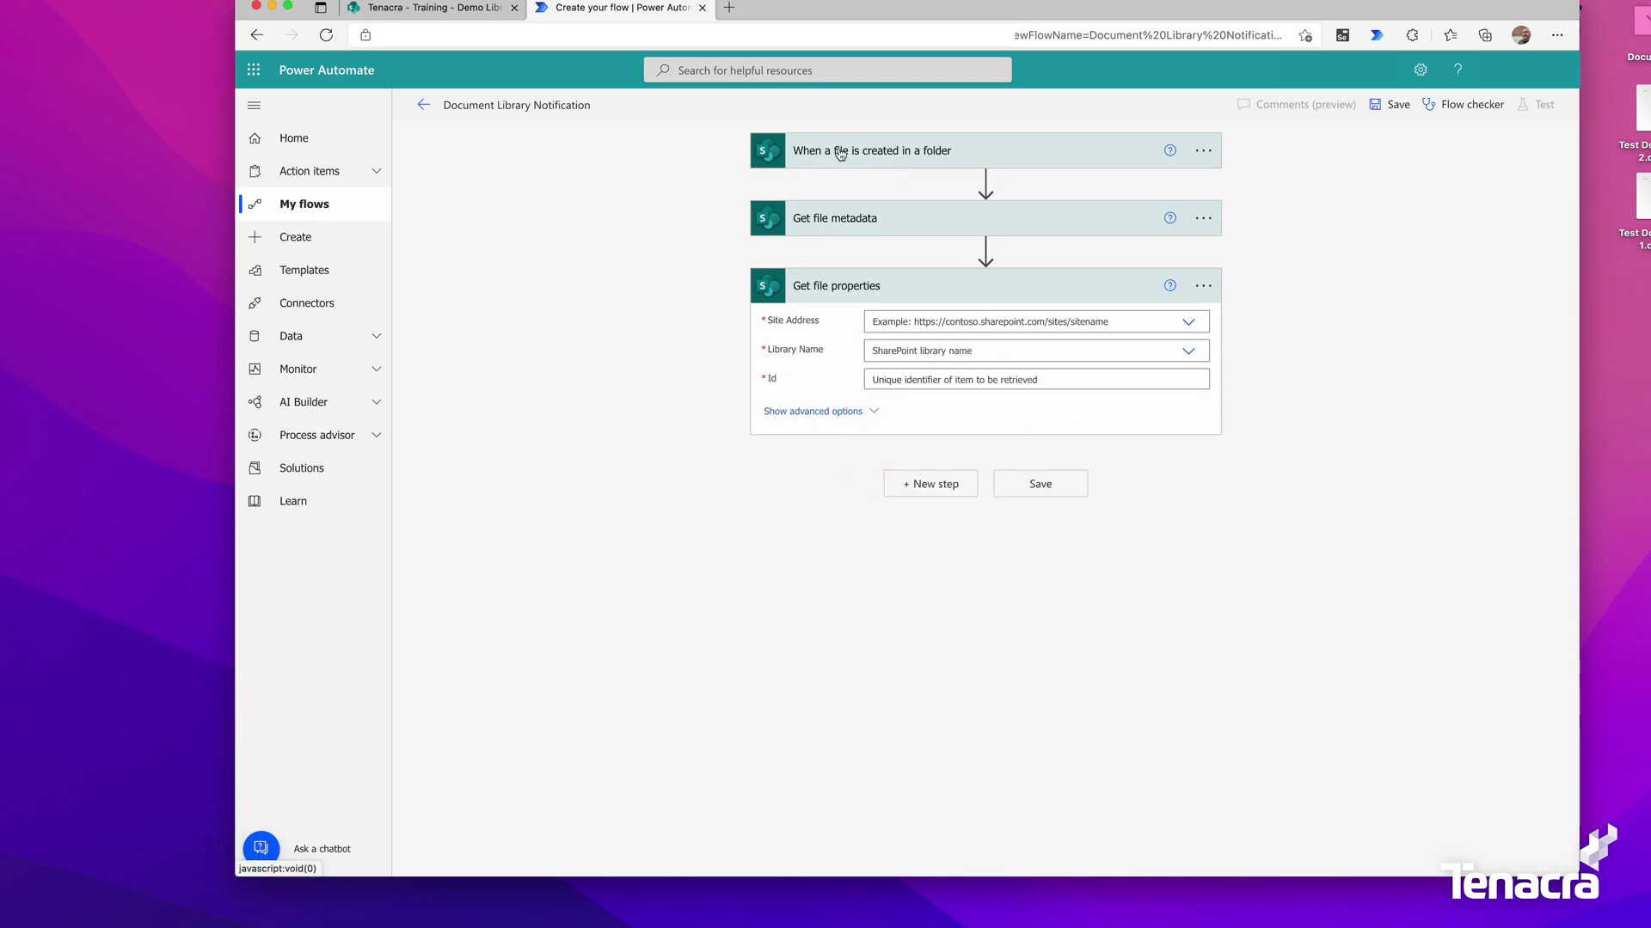
# Set Get file properties to Tenacra - Training, library Demo Library, and Id to the metadata's ItemId.
pyautogui.click(1189, 324)
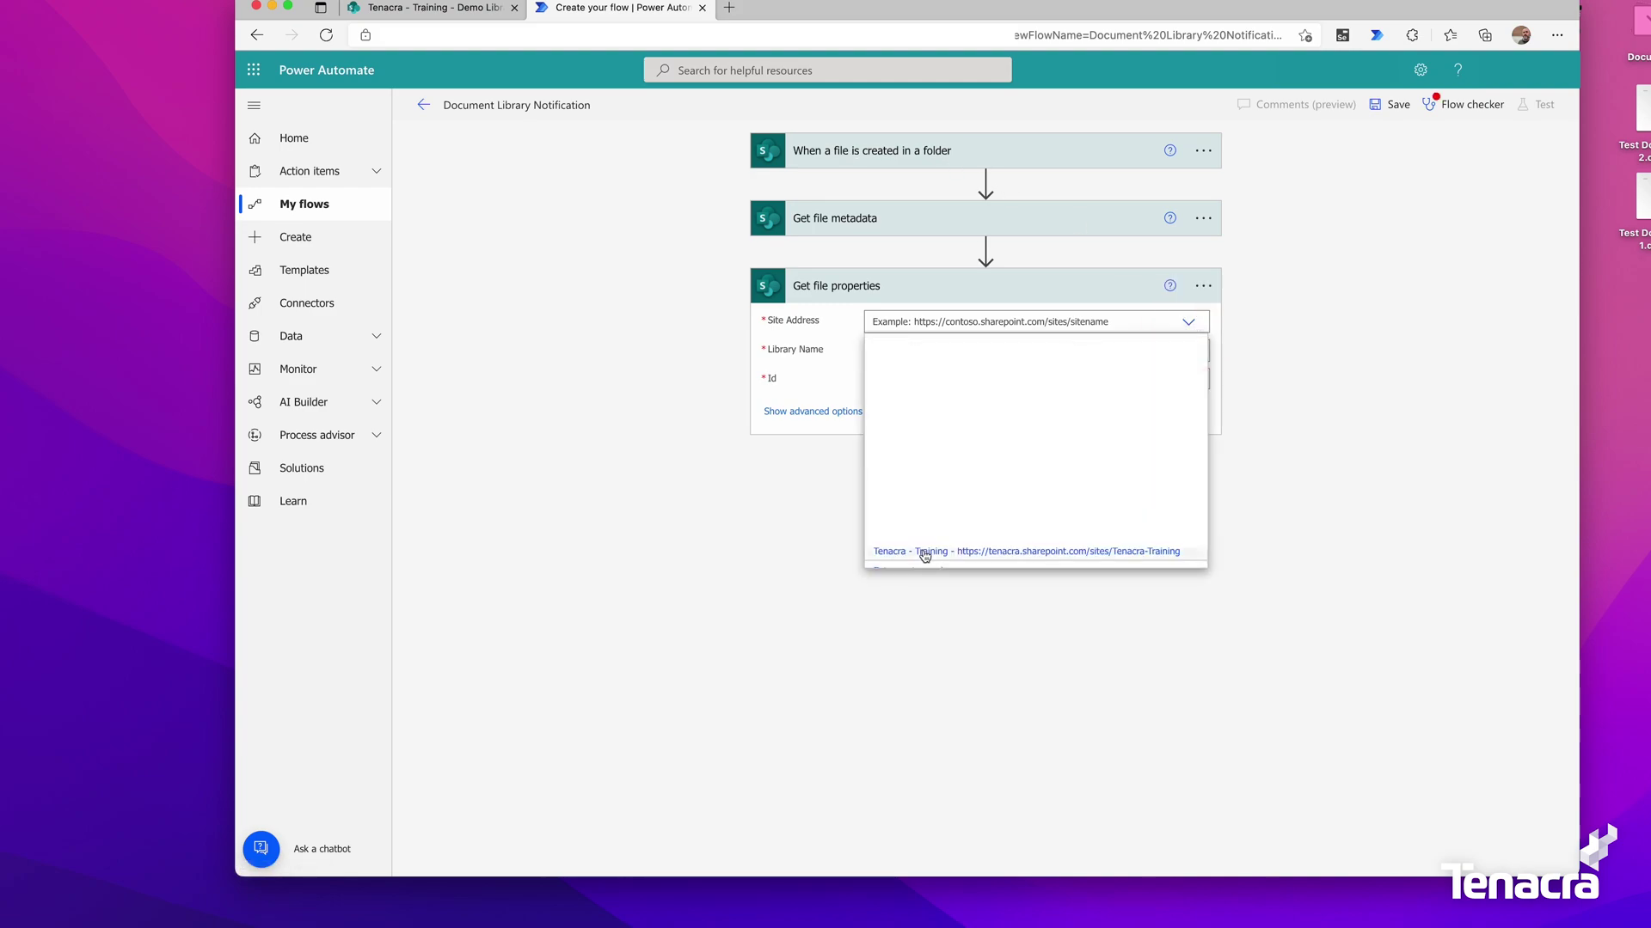
pyautogui.click(925, 555)
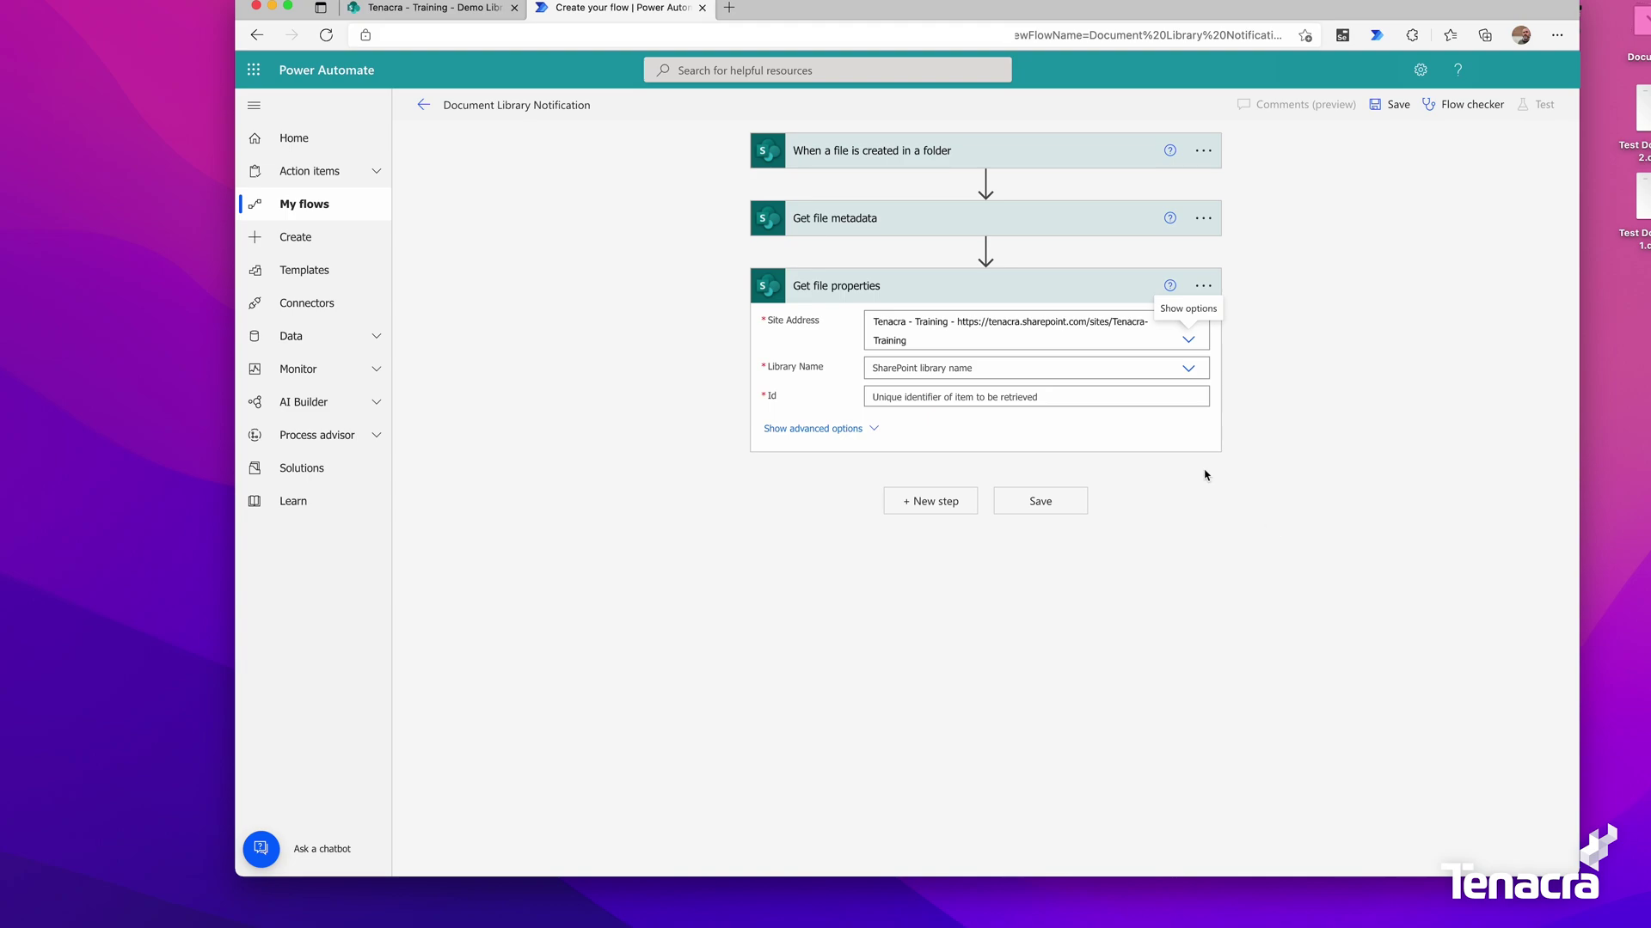
pyautogui.click(1185, 372)
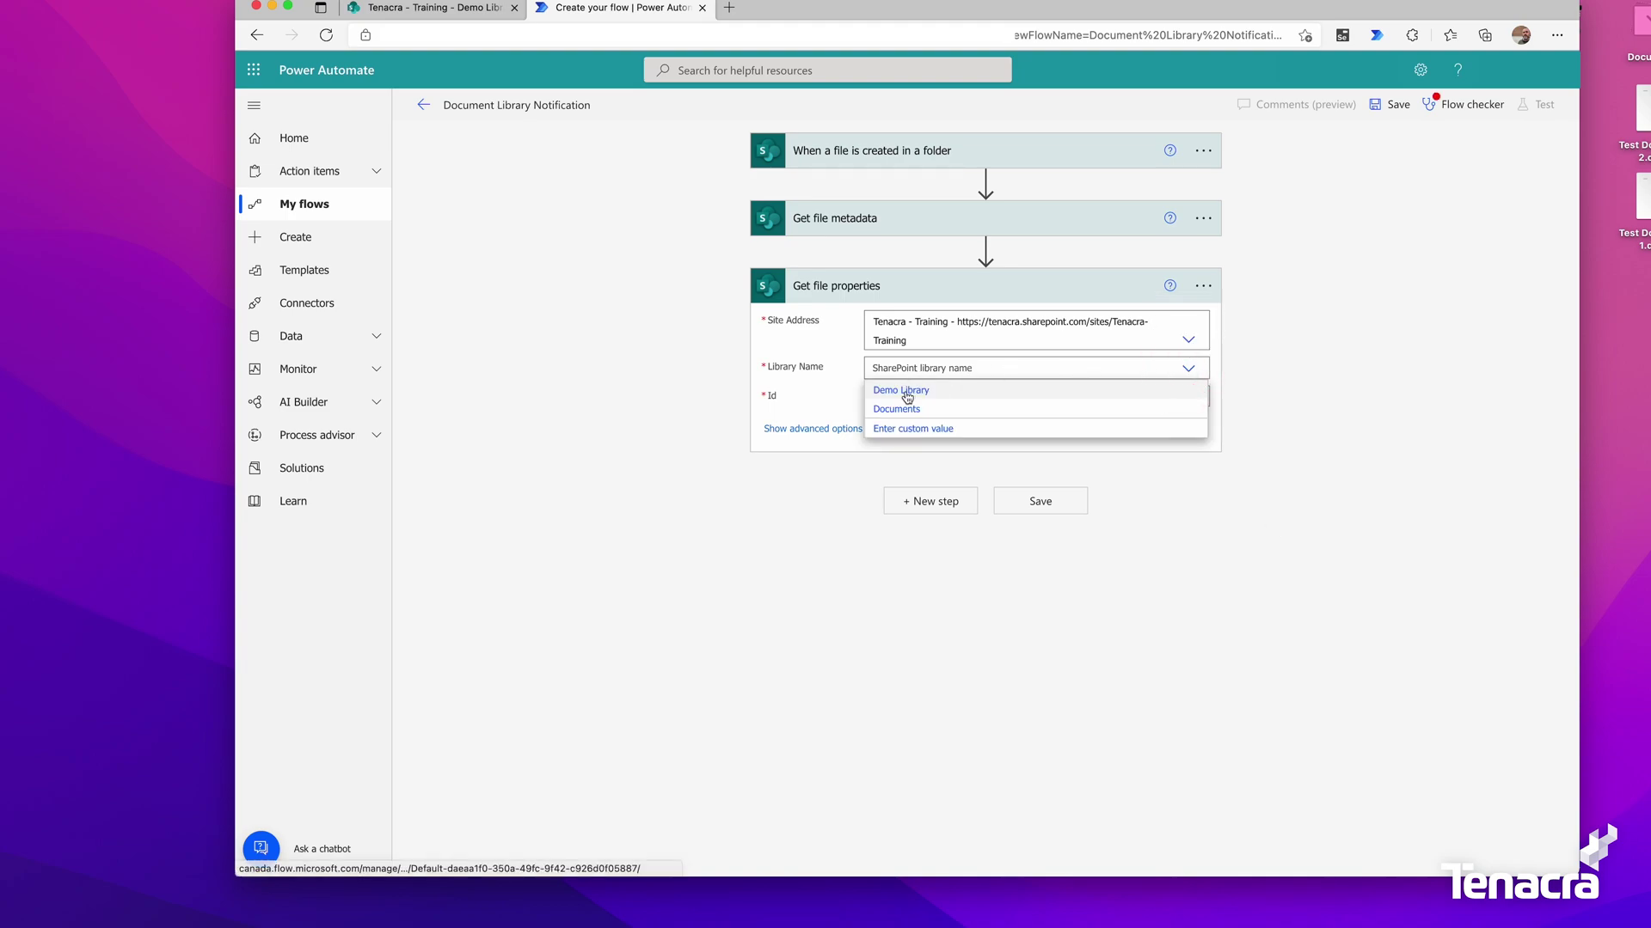
pyautogui.click(912, 394)
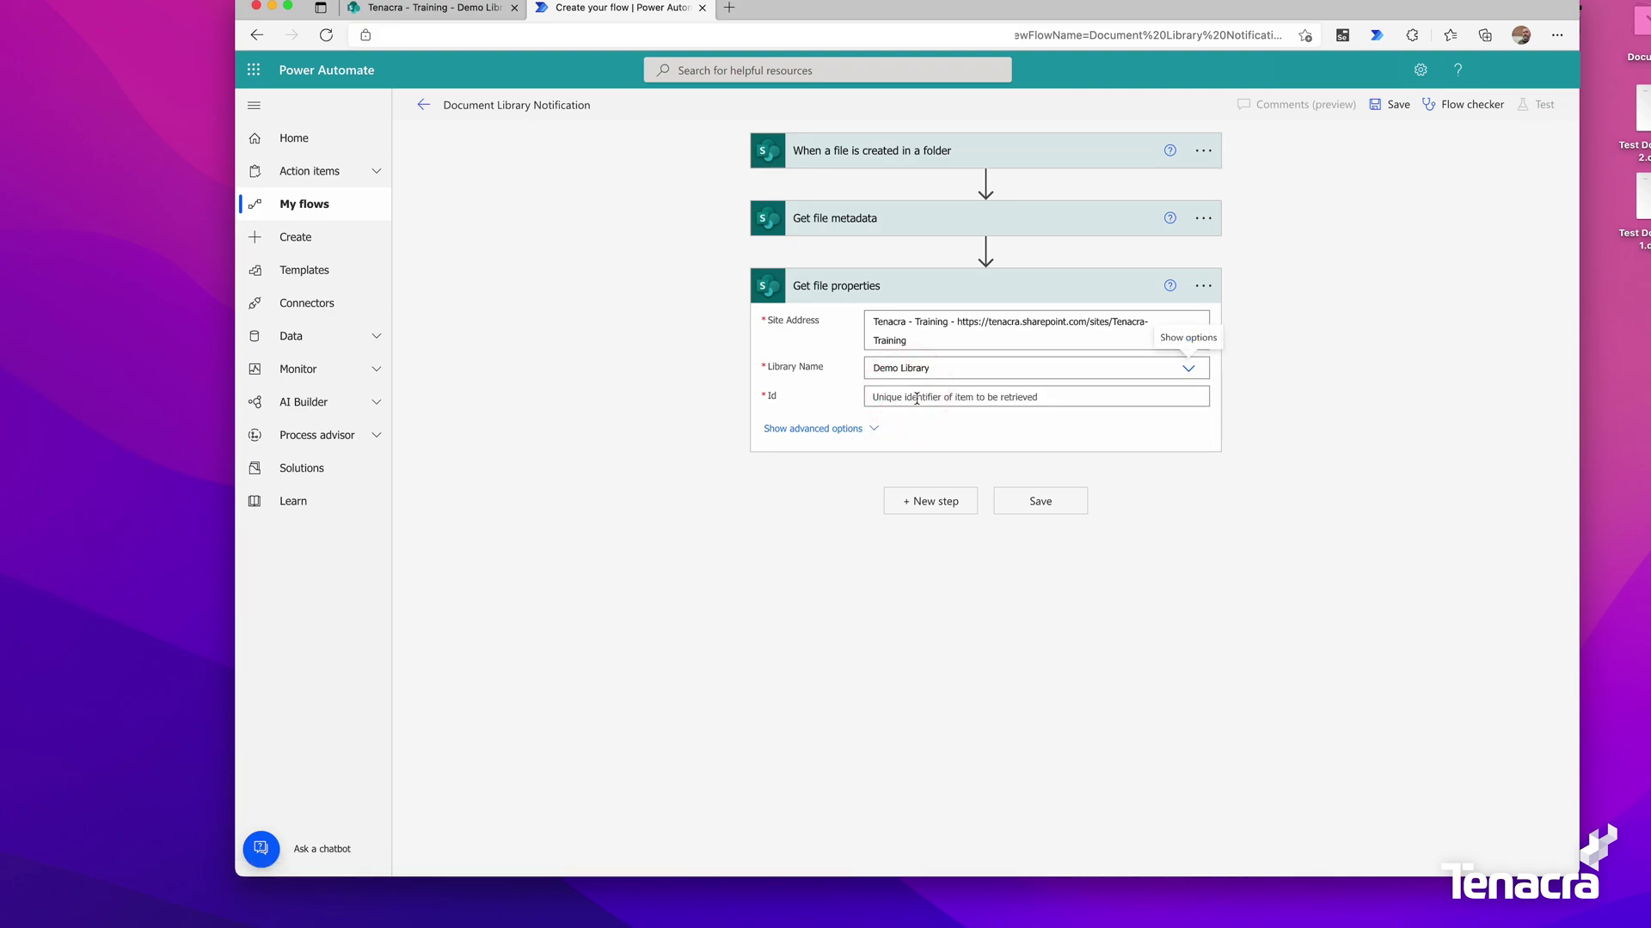
pyautogui.click(916, 398)
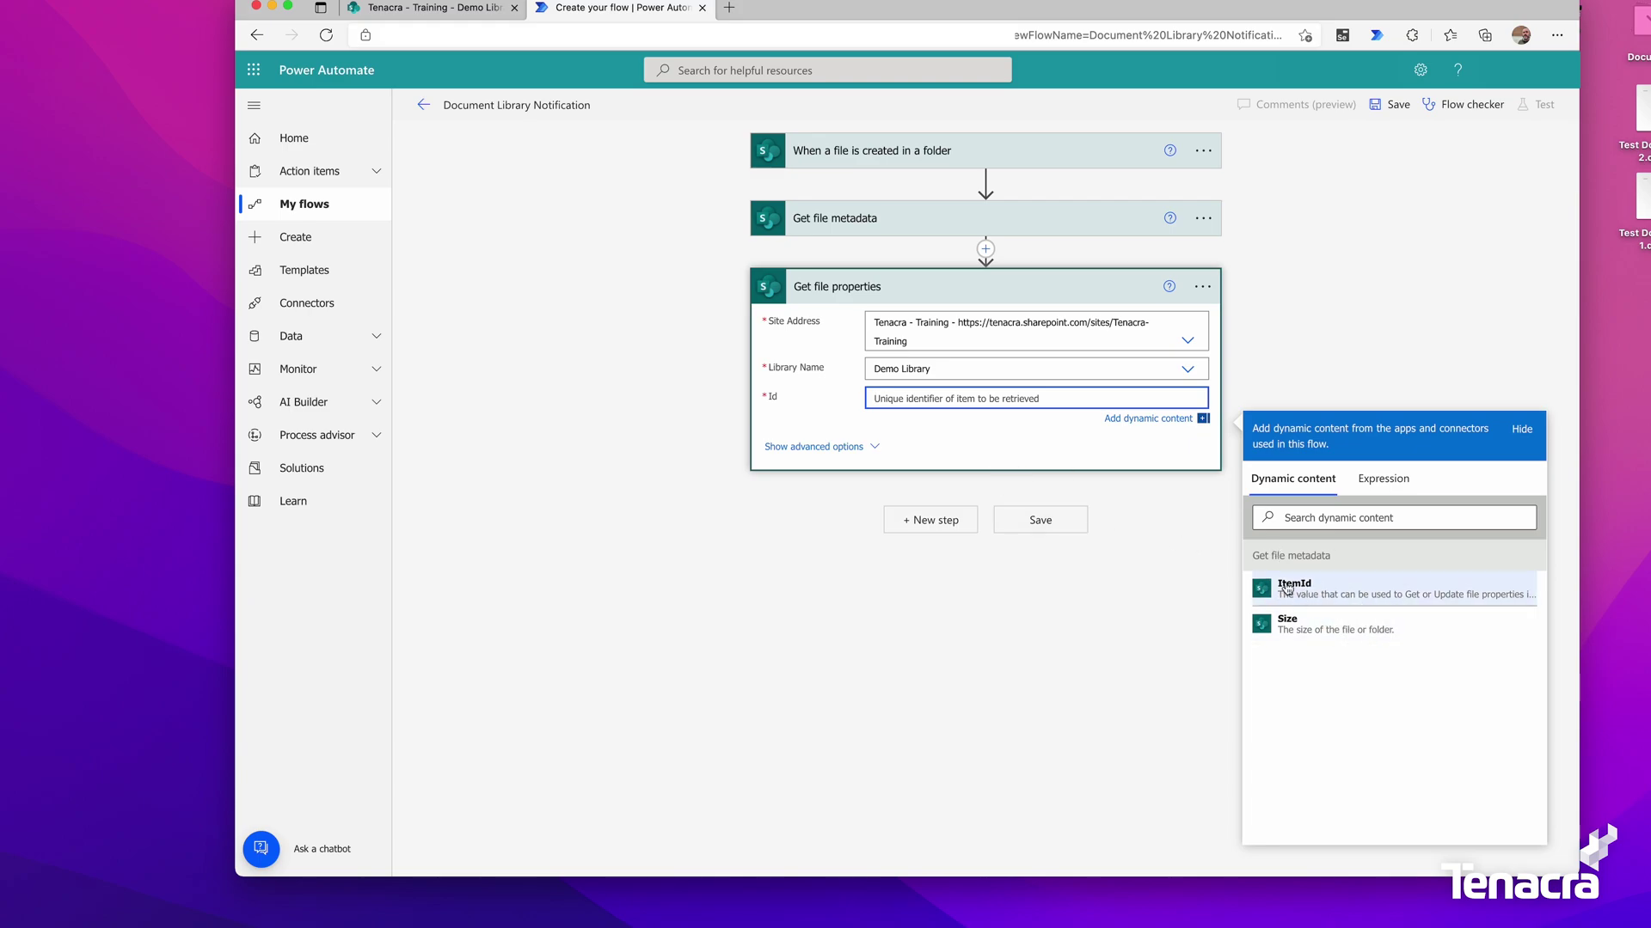
pyautogui.click(1315, 595)
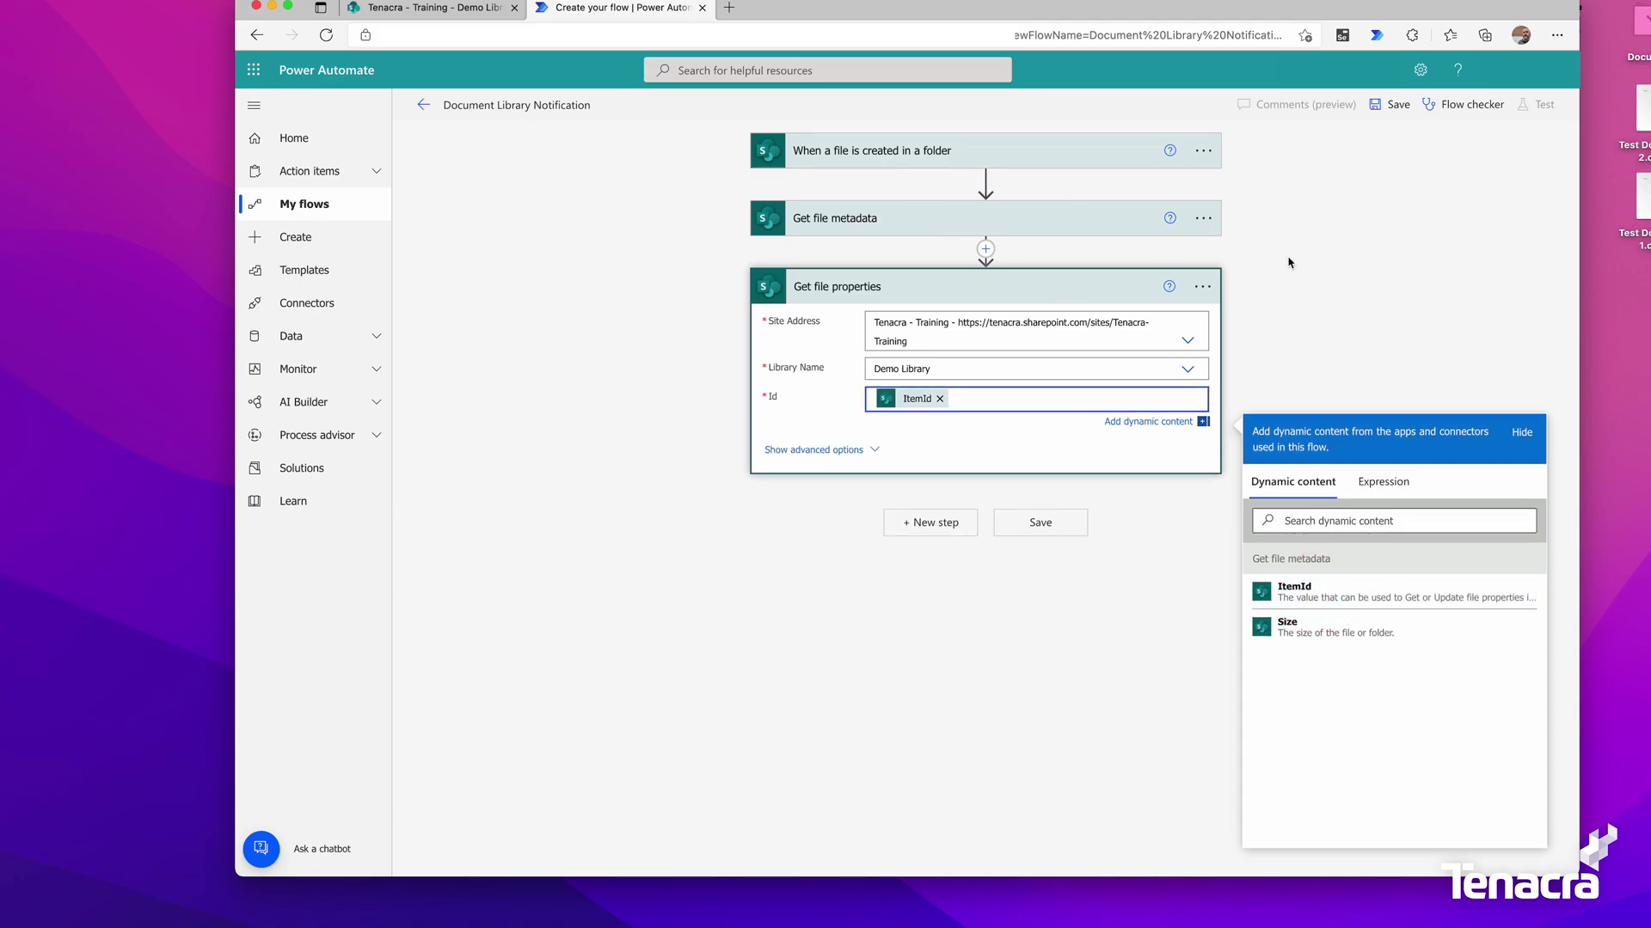
pyautogui.click(647, 284)
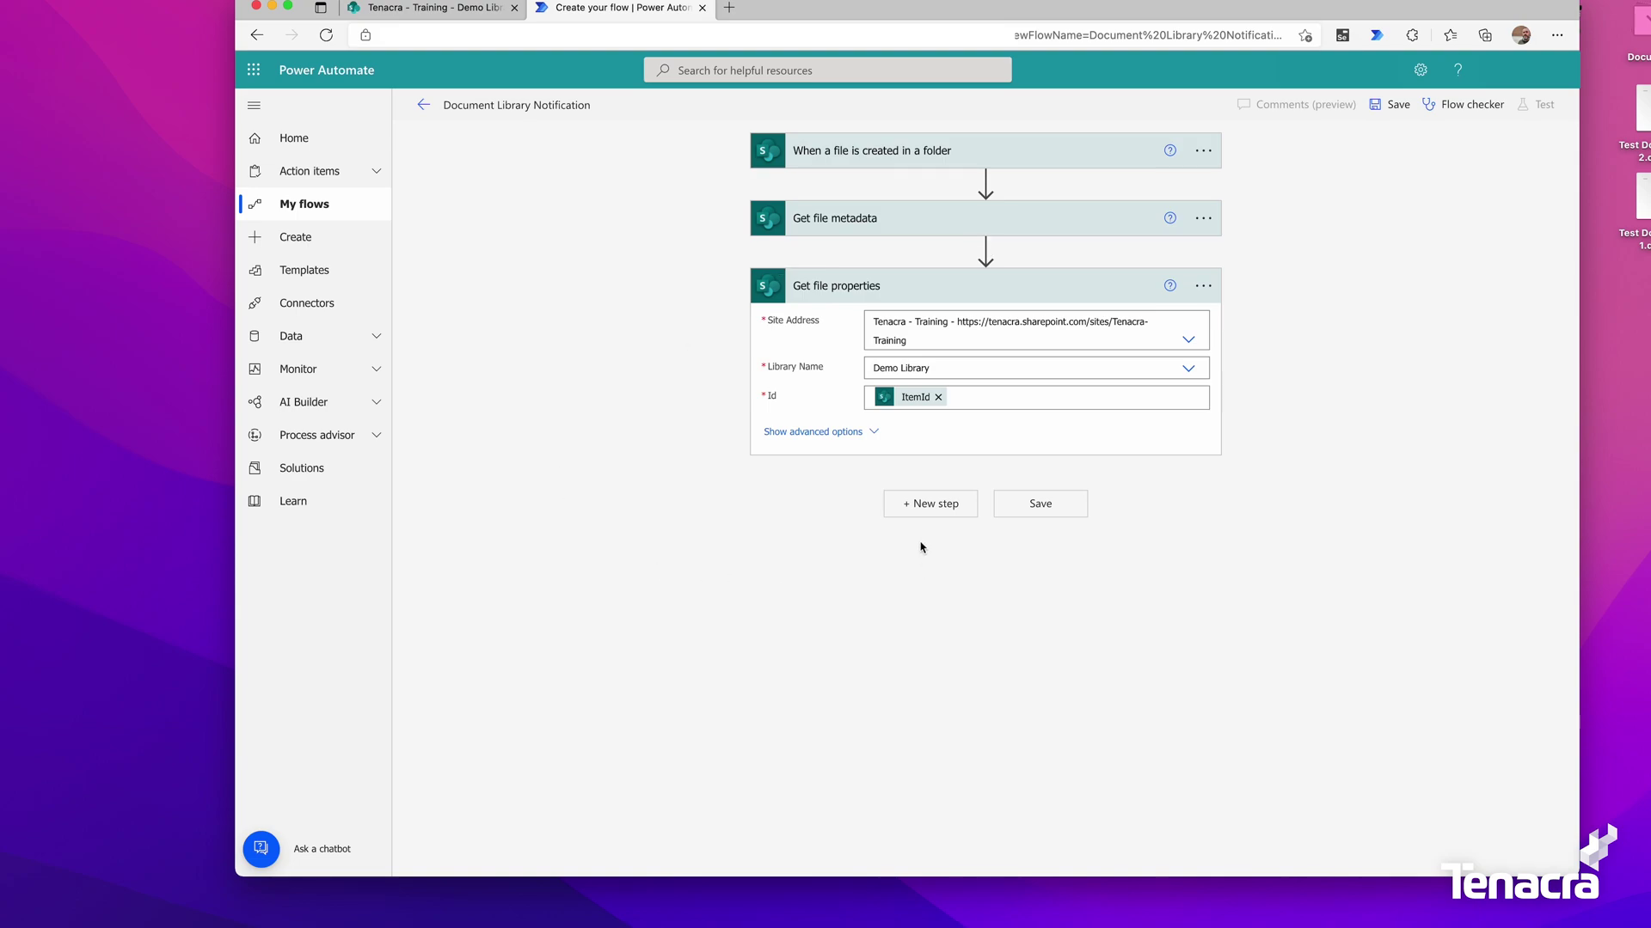
# Add a new step, search 'outlook' then 'email', and choose Send an email (V2).
pyautogui.click(927, 514)
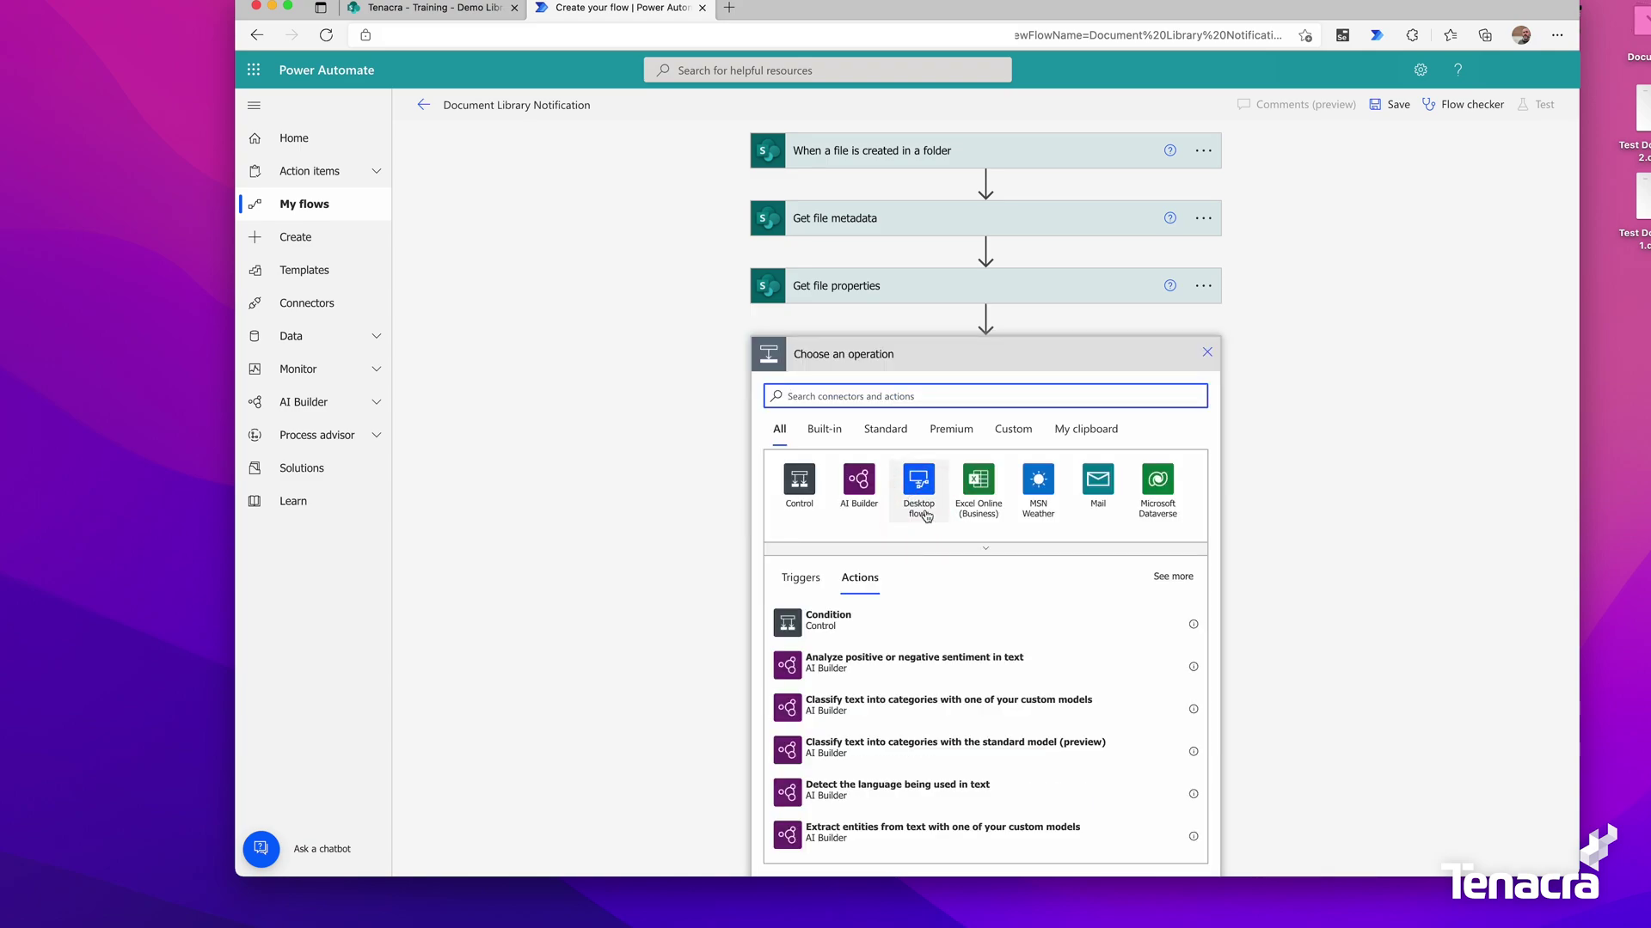
pyautogui.write('outlook')
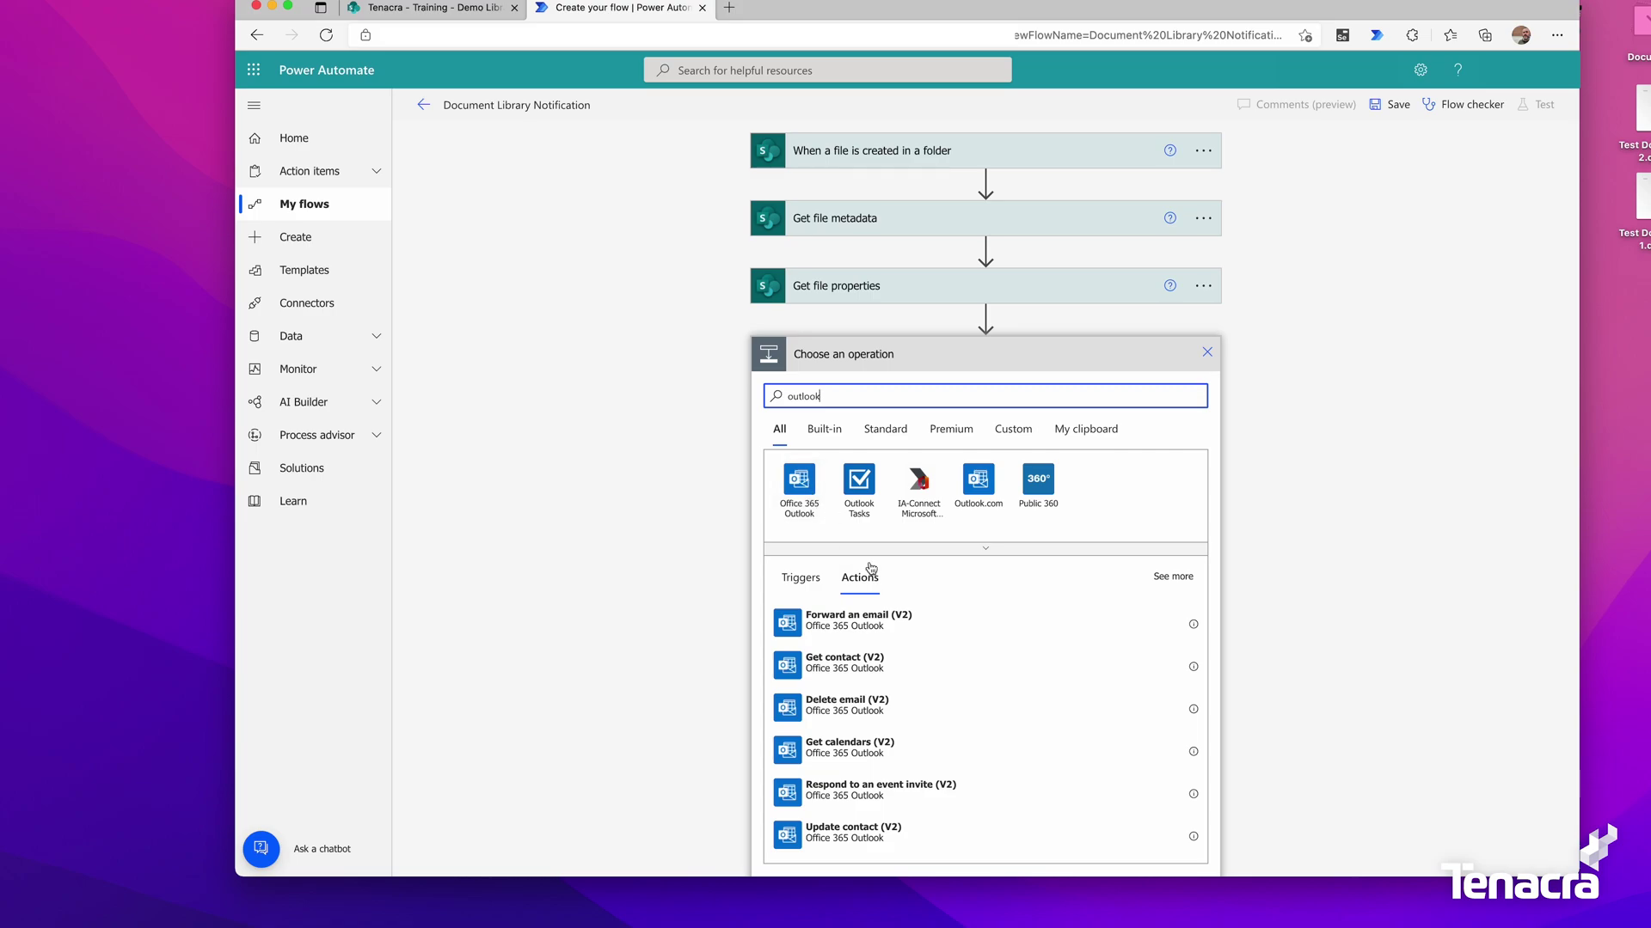
pyautogui.scroll(-4, 945, 723)
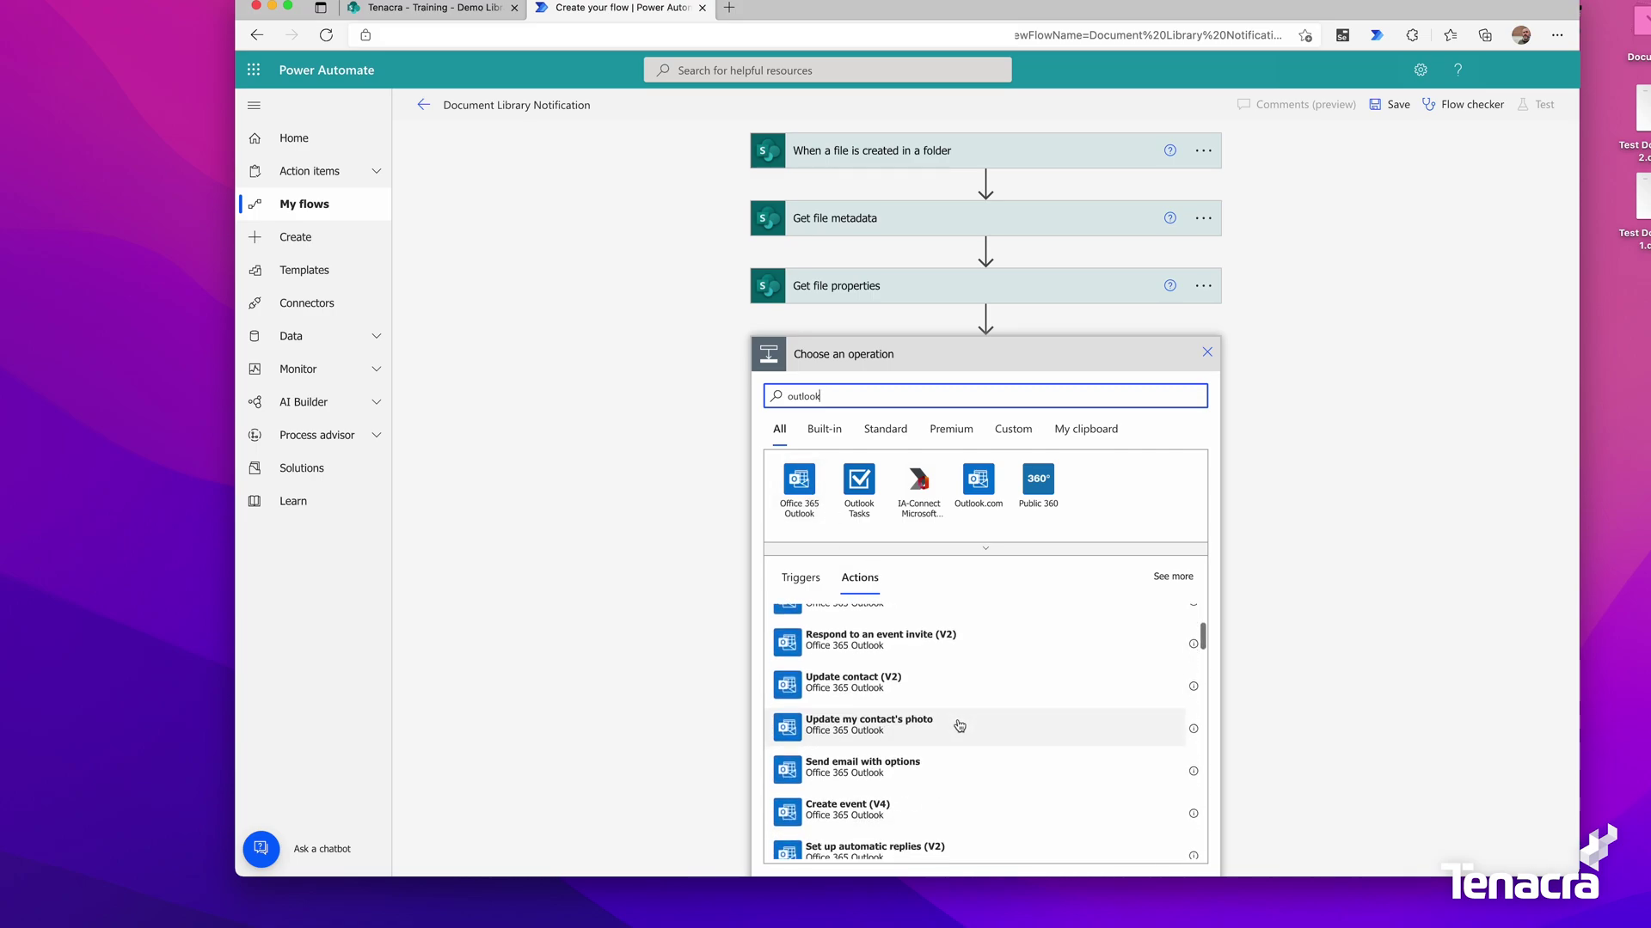
pyautogui.scroll(-3, 960, 726)
pyautogui.scroll(5, 1006, 722)
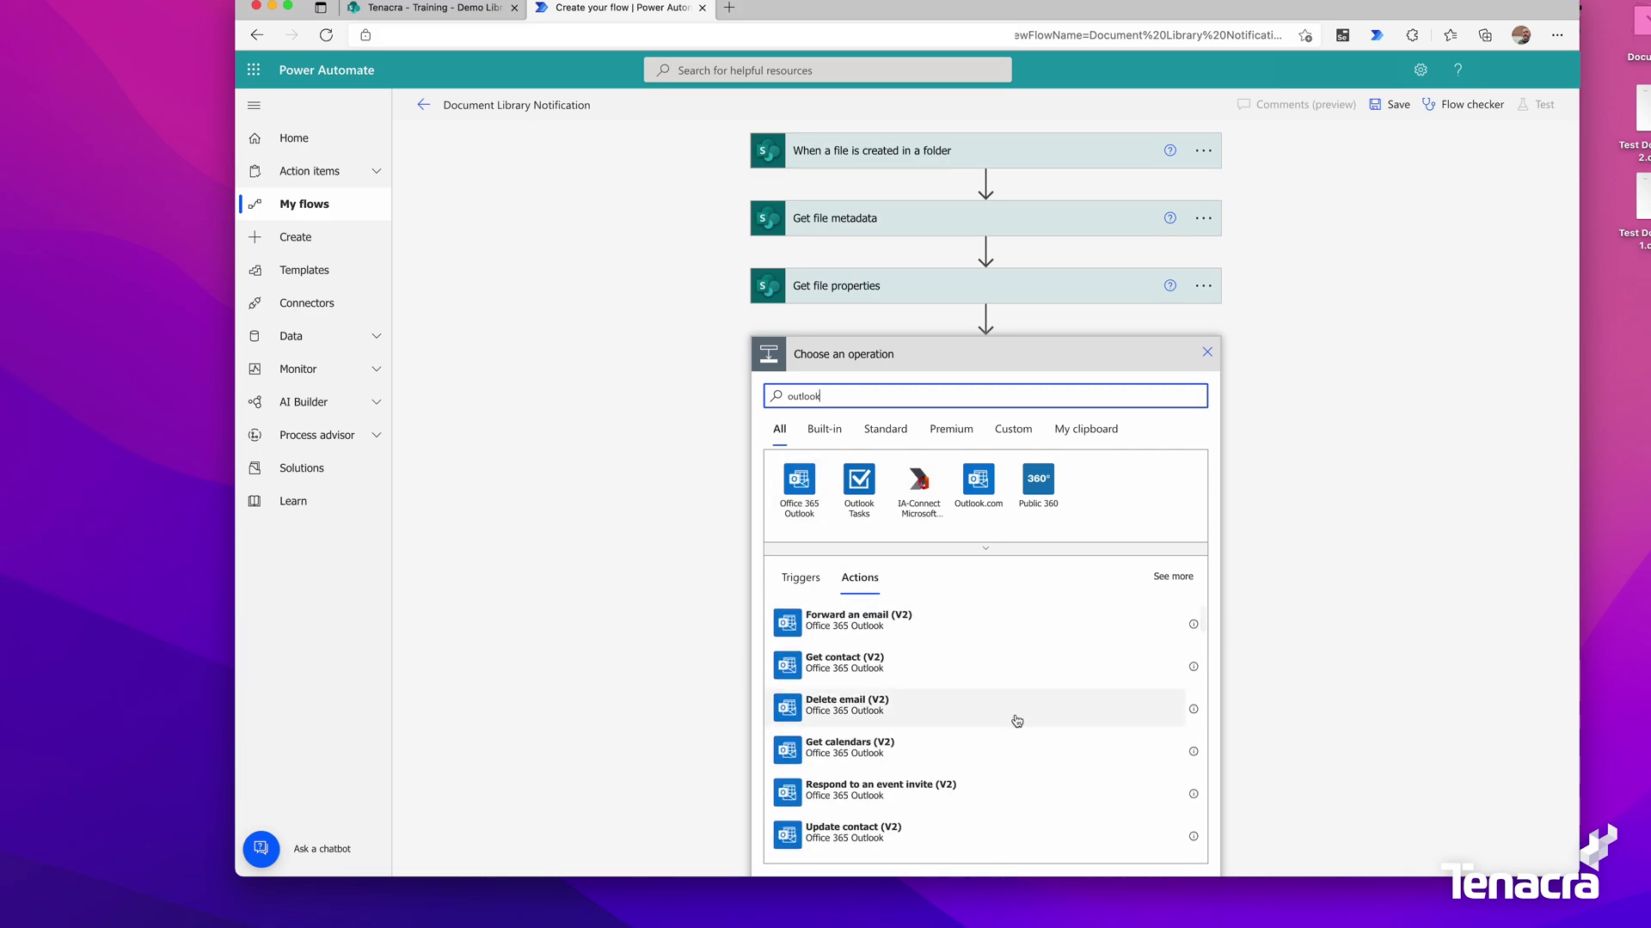
pyautogui.doubleClick(848, 392)
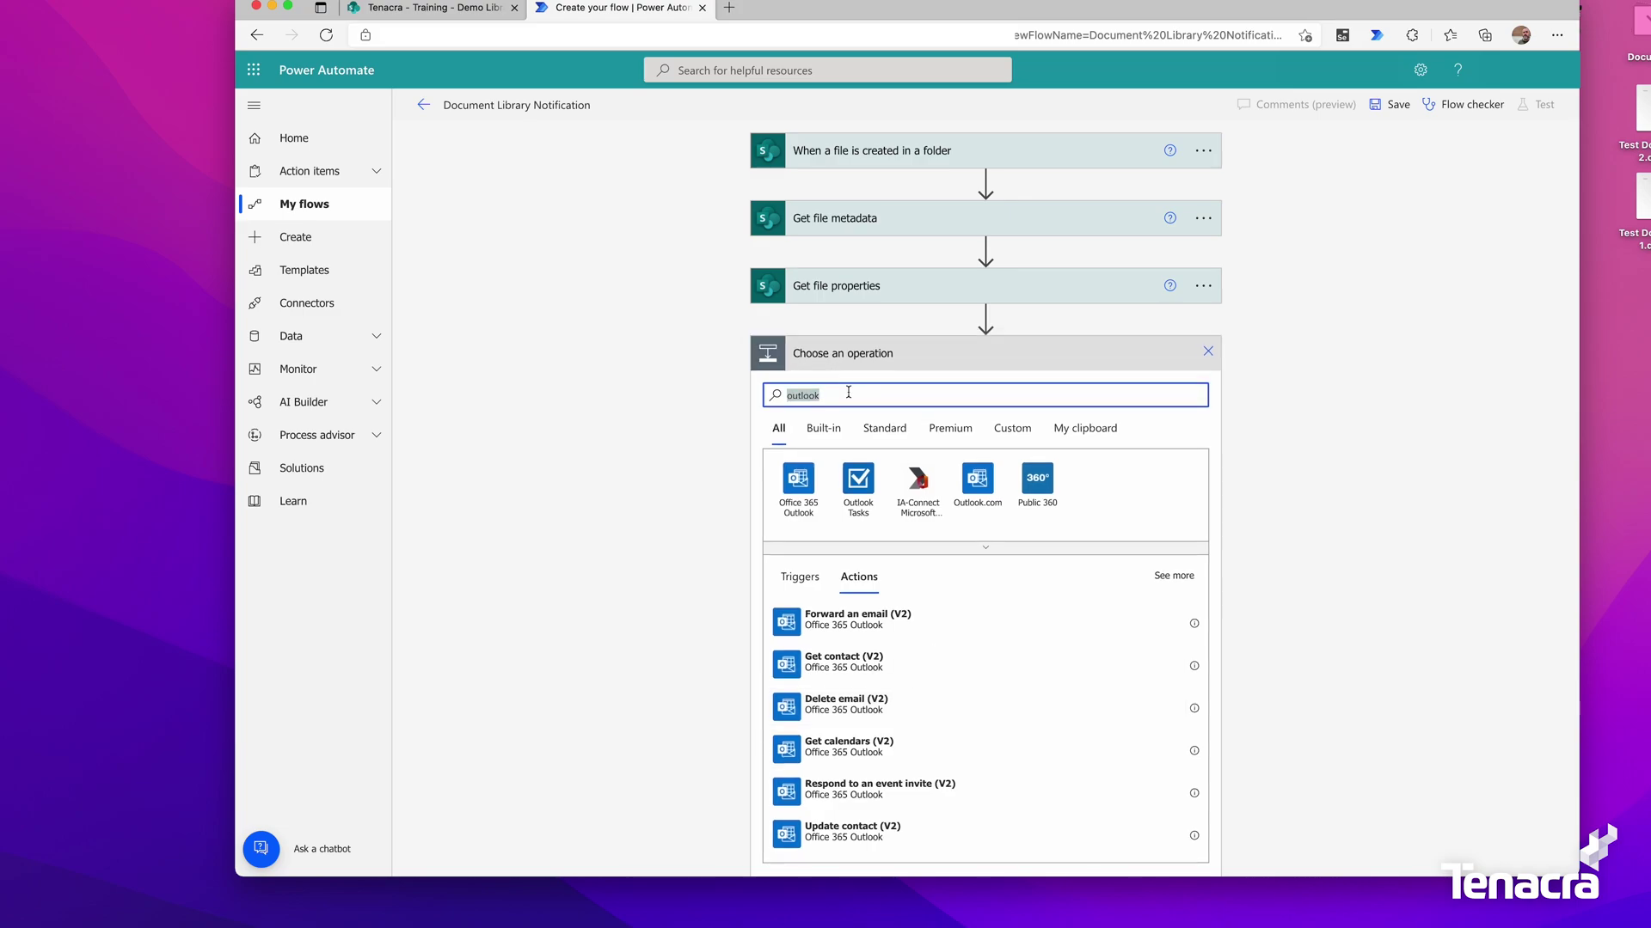
pyautogui.write('email')
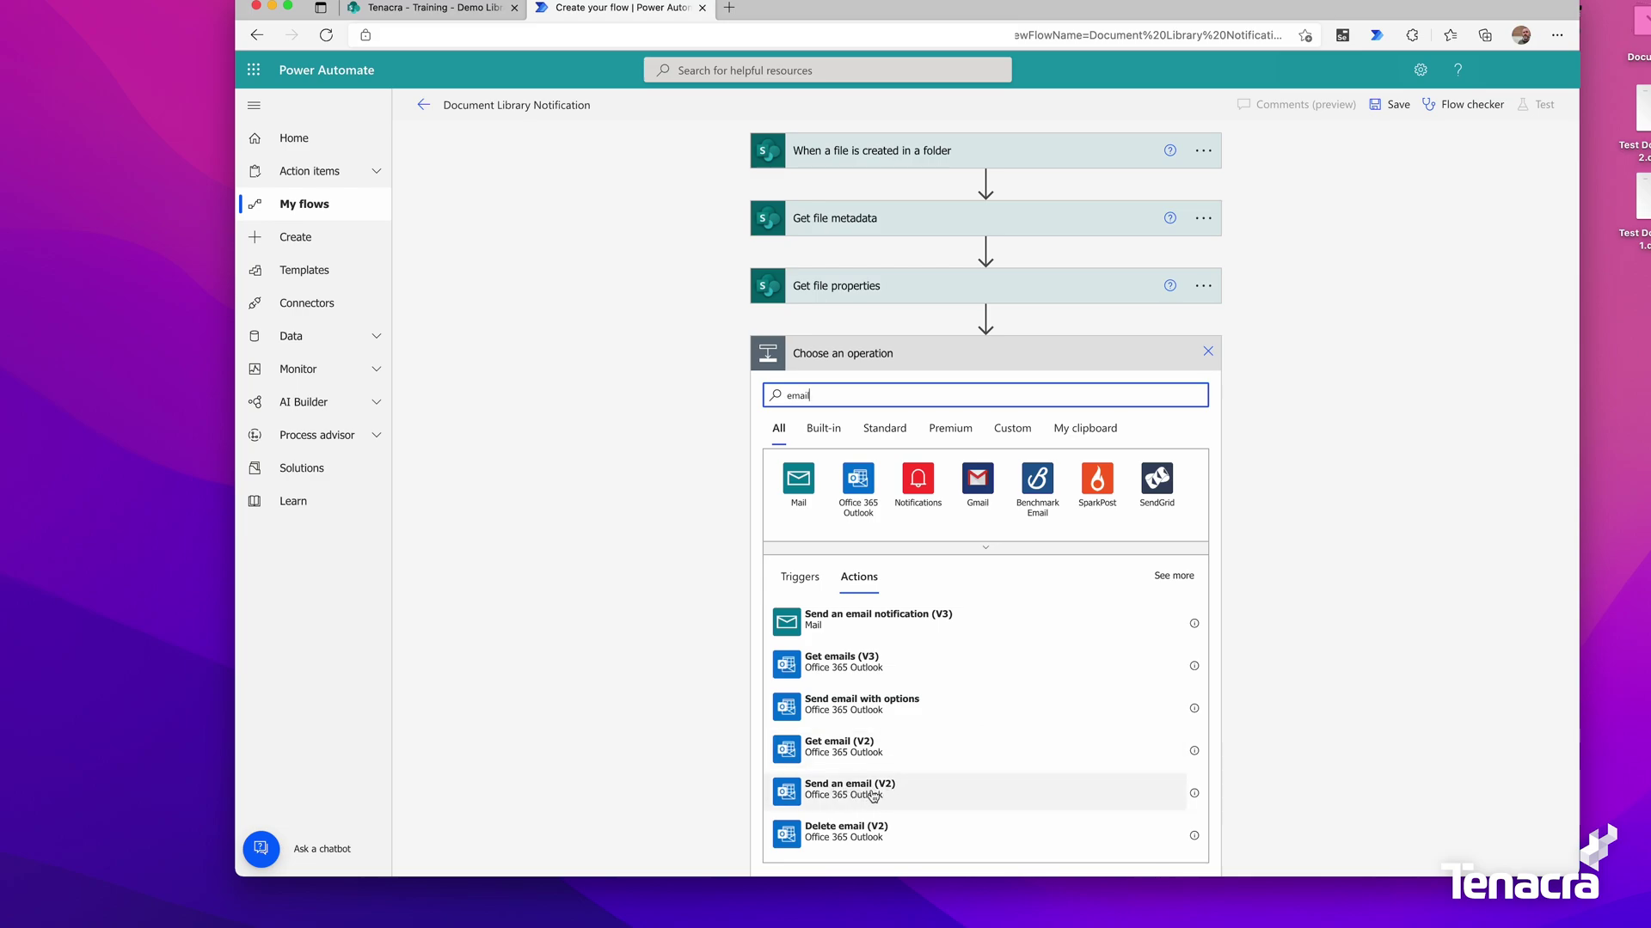
pyautogui.click(898, 792)
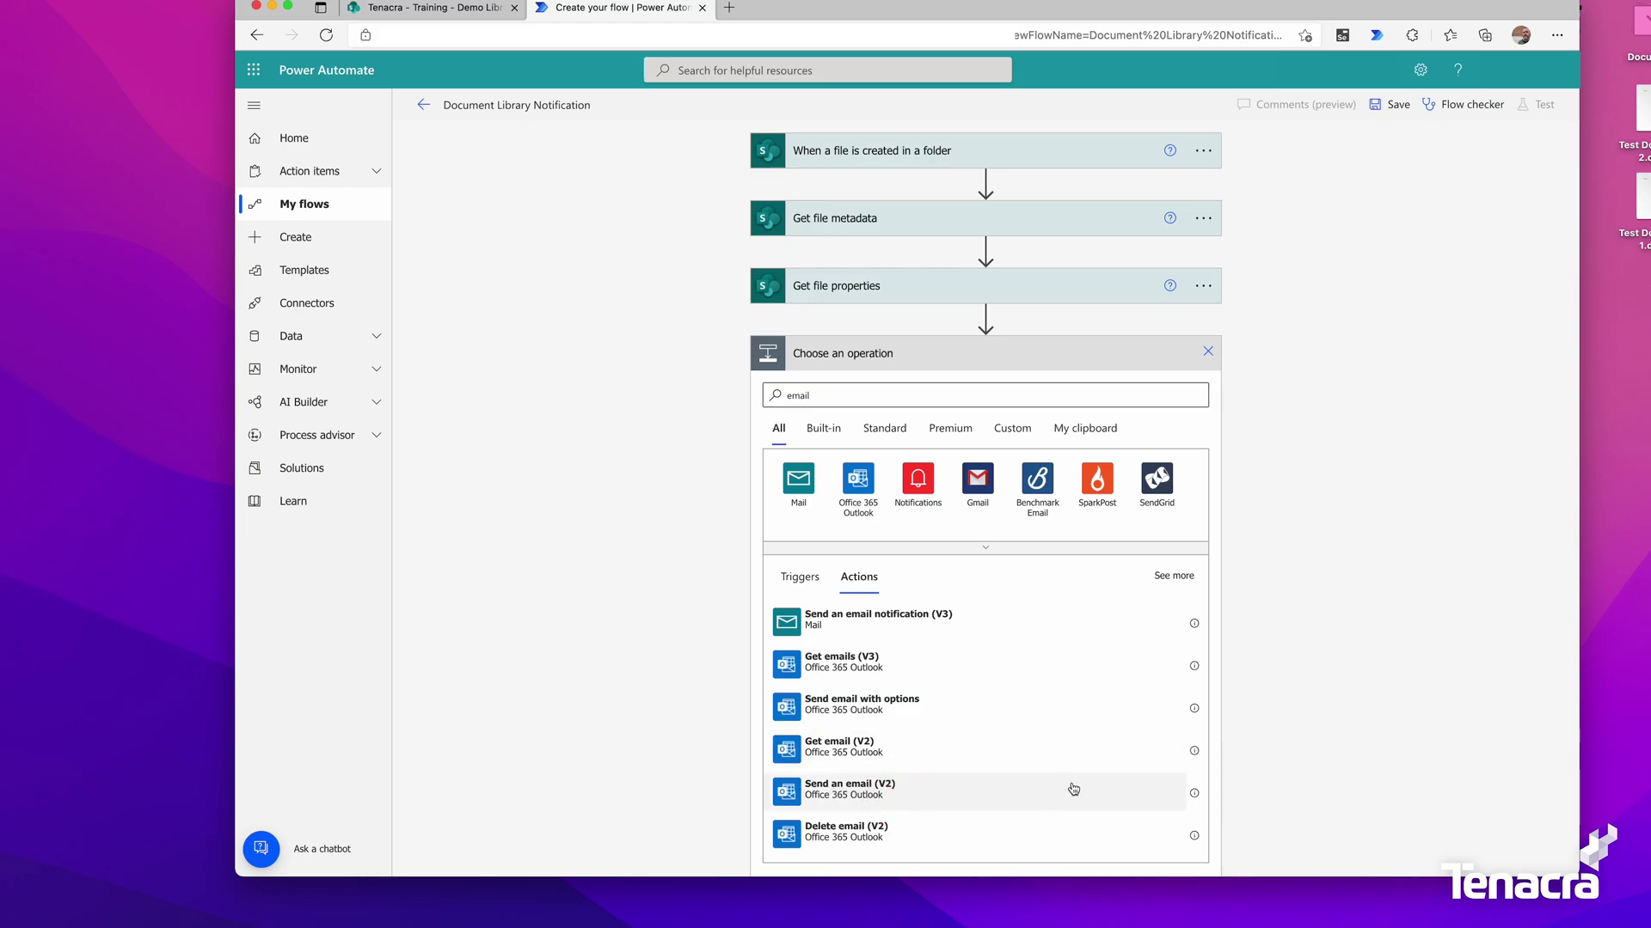
# Set the email's To field to the suggested recipient.
pyautogui.click(915, 397)
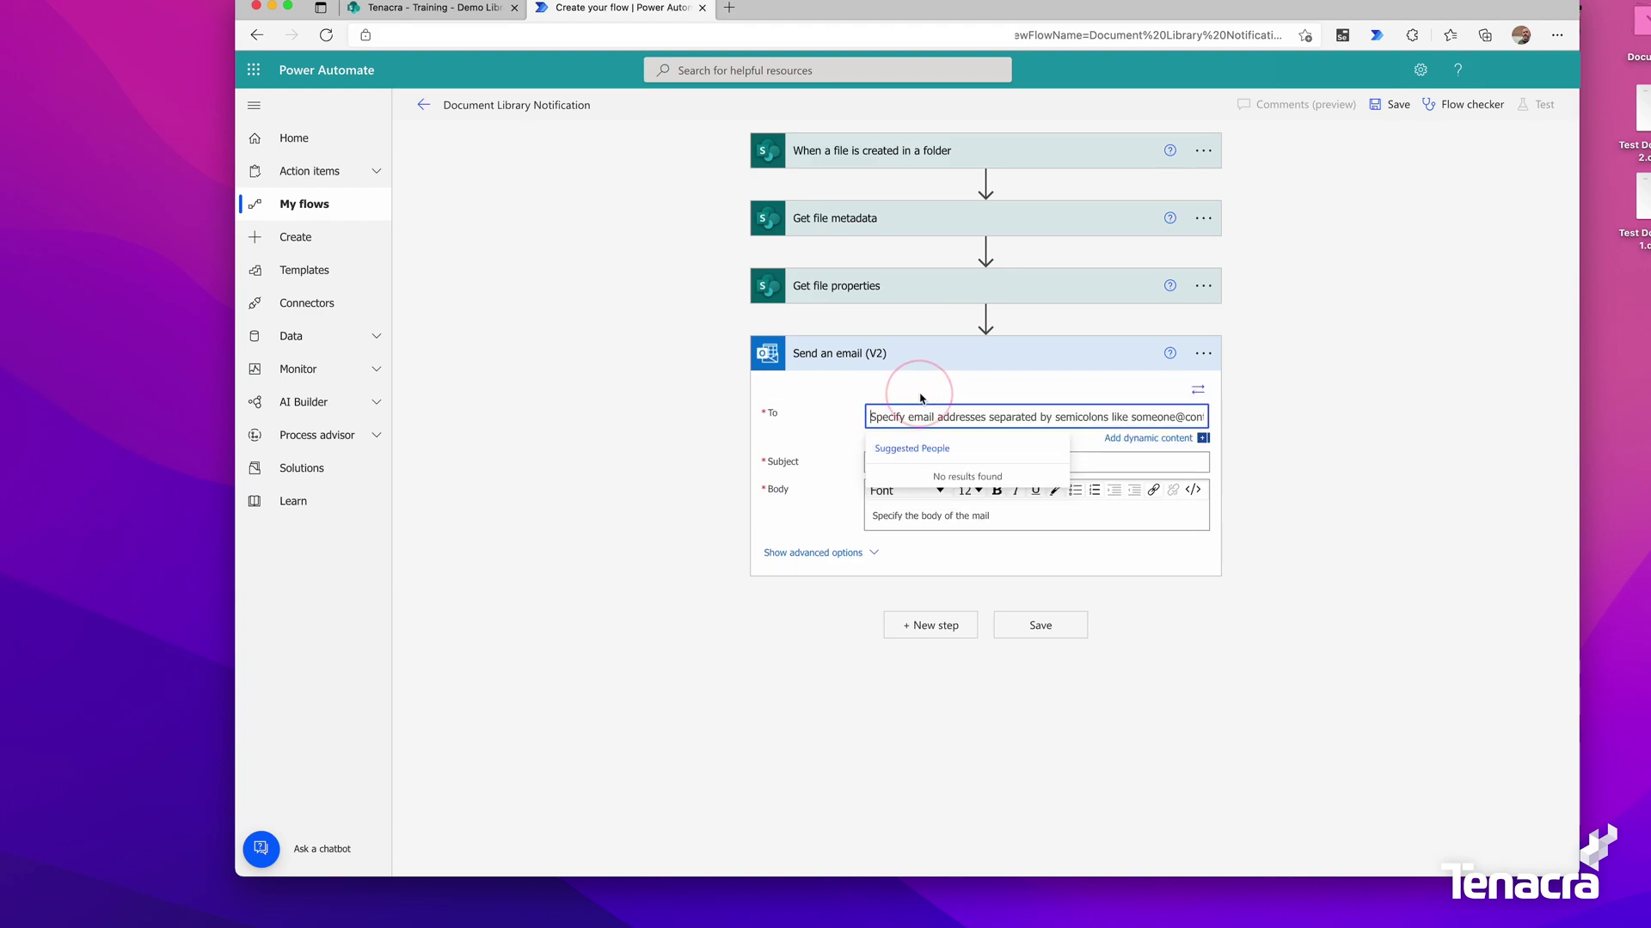
pyautogui.write('jason')
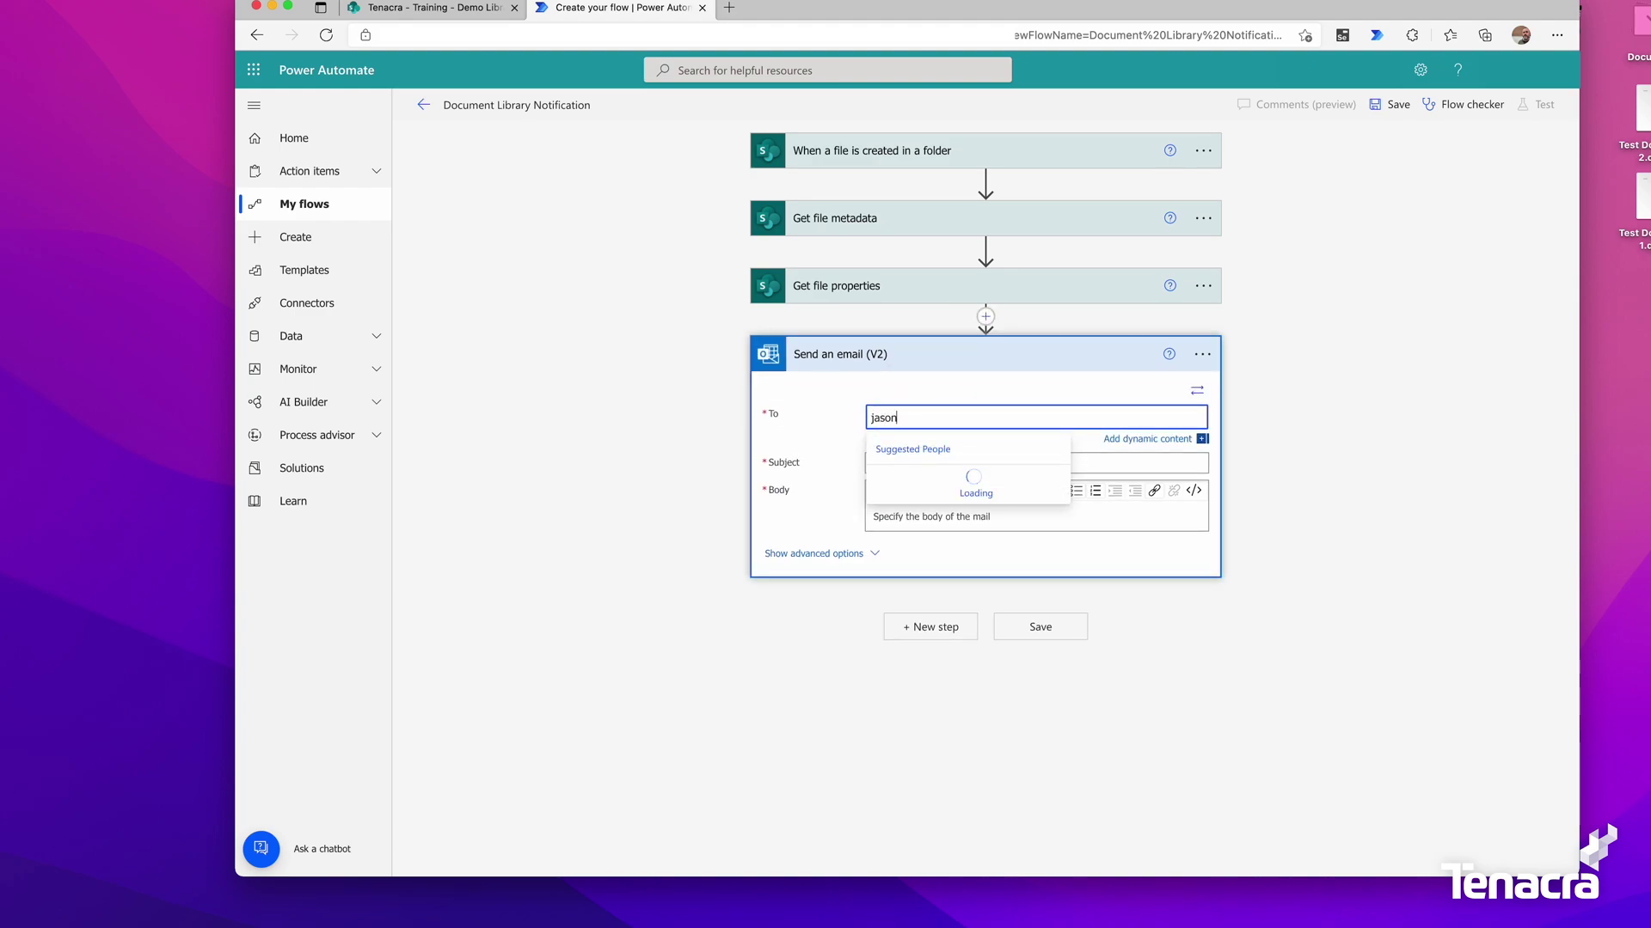
pyautogui.click(937, 476)
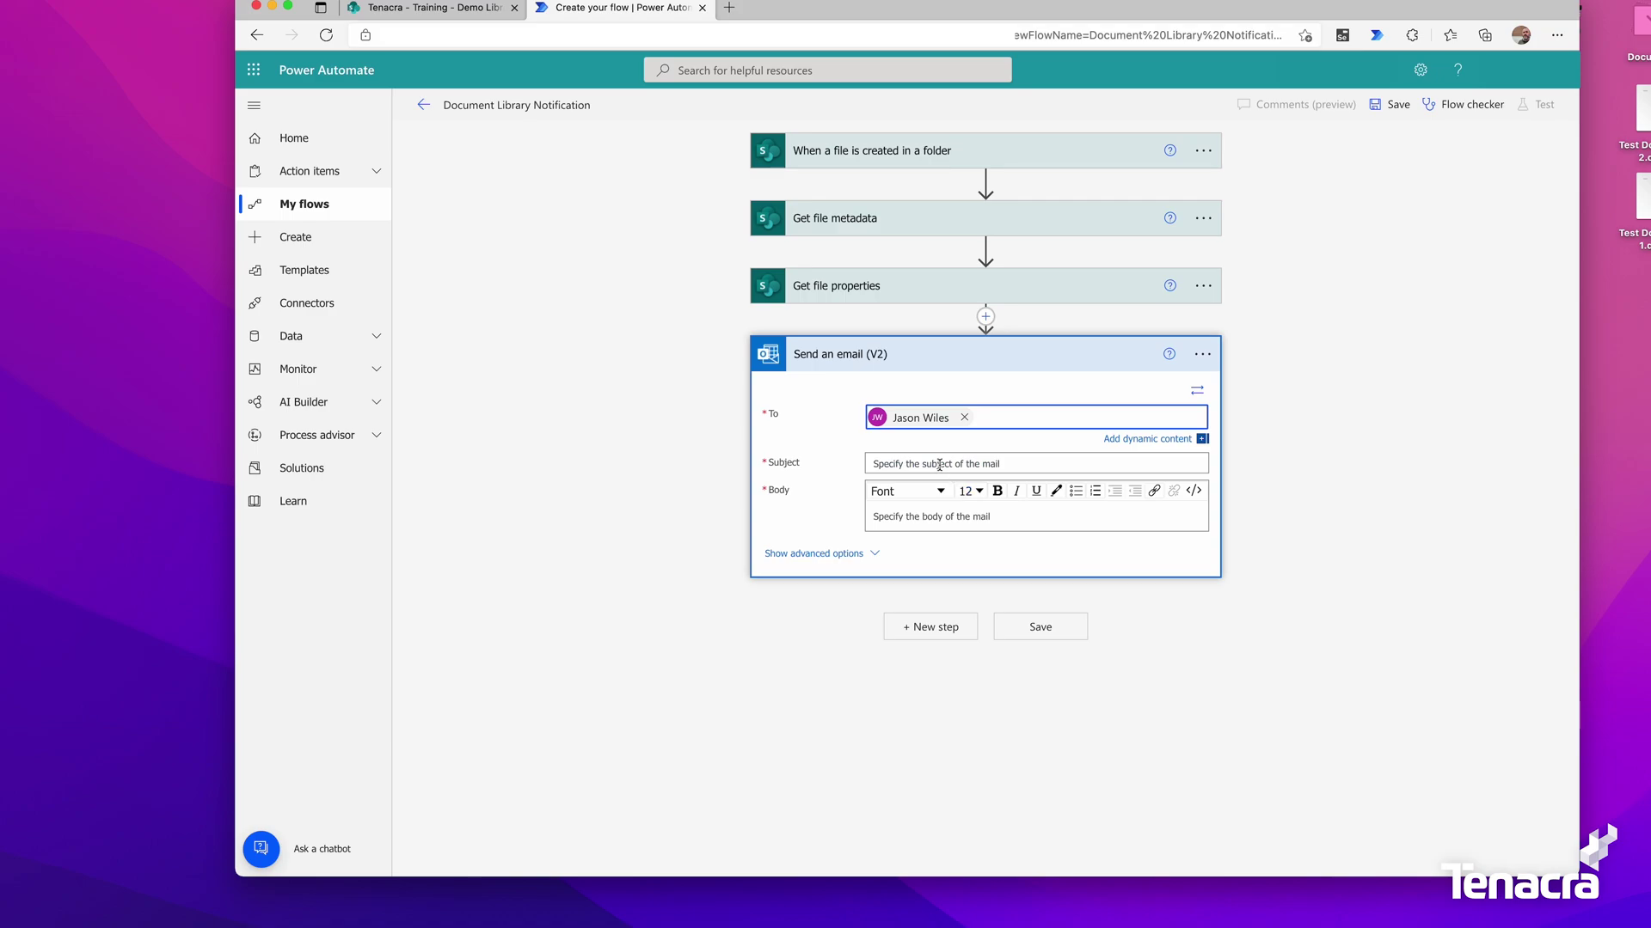
# Set the email Subject to the dynamic x-ms-file-name-encoded file name.
pyautogui.click(940, 464)
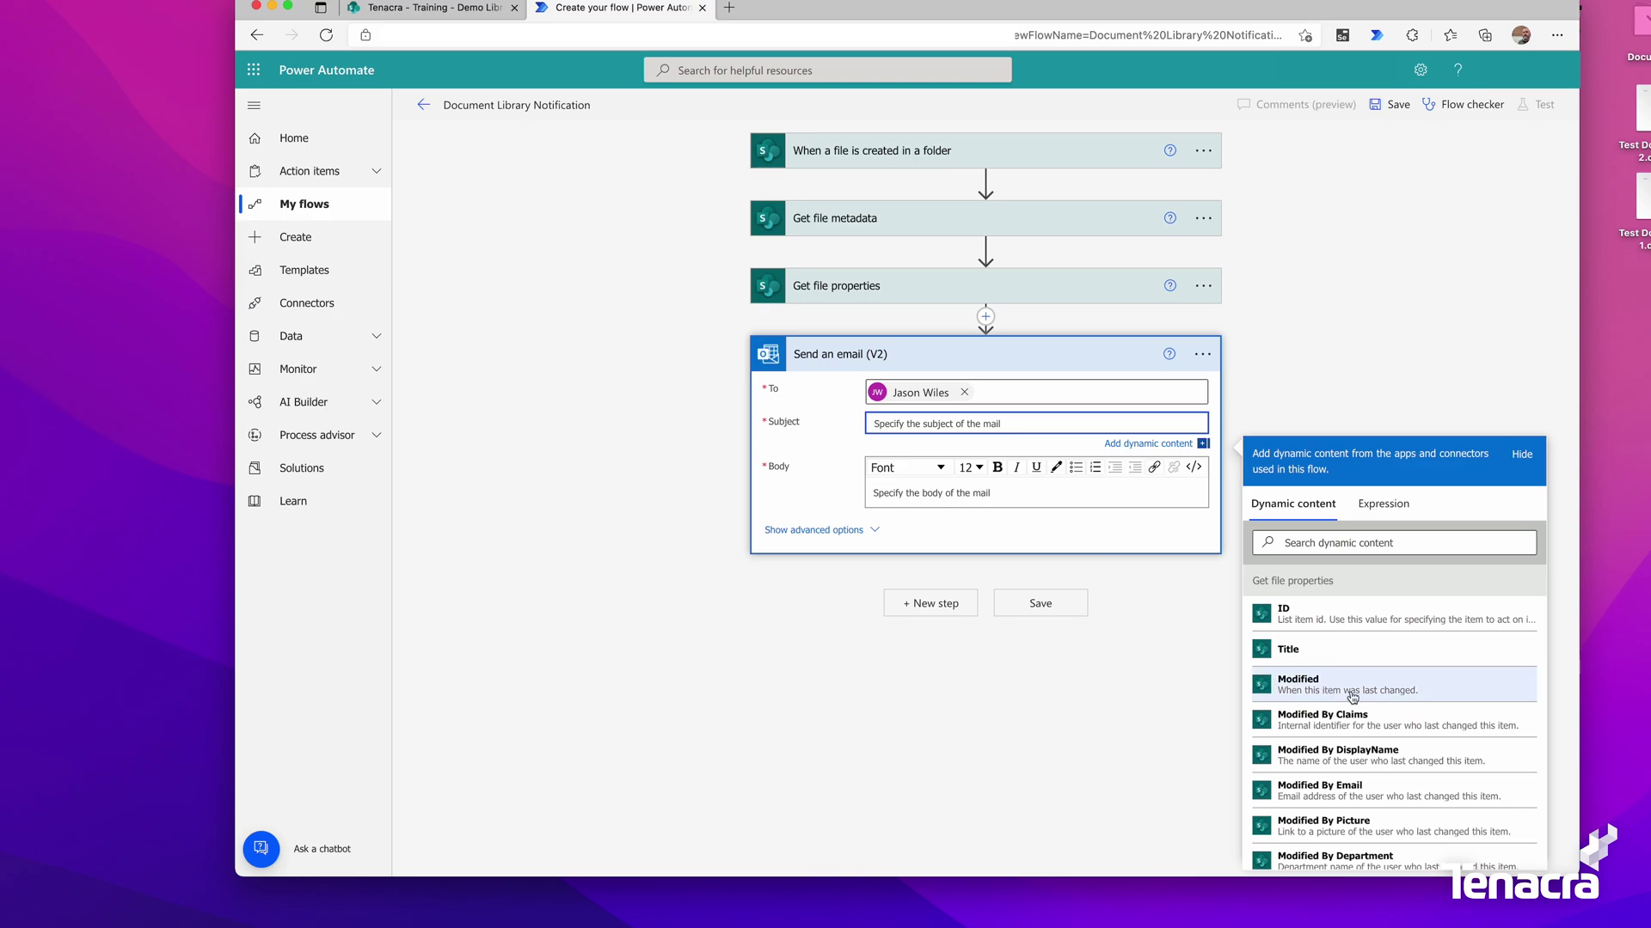
pyautogui.scroll(-5, 1417, 778)
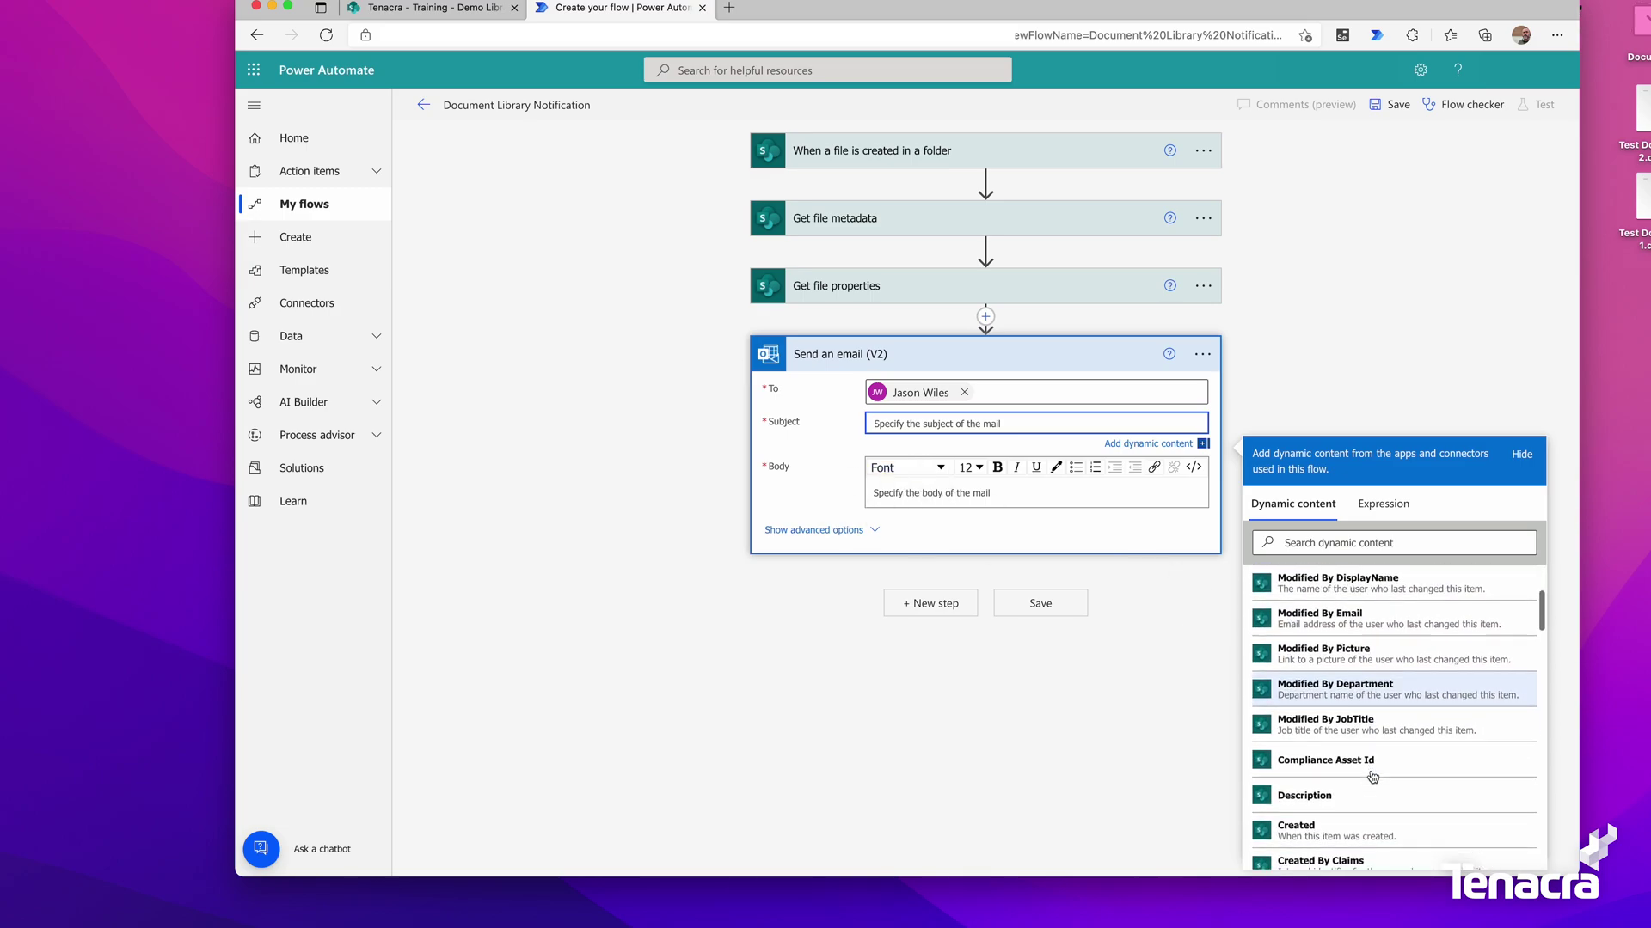
pyautogui.scroll(-5, 1417, 784)
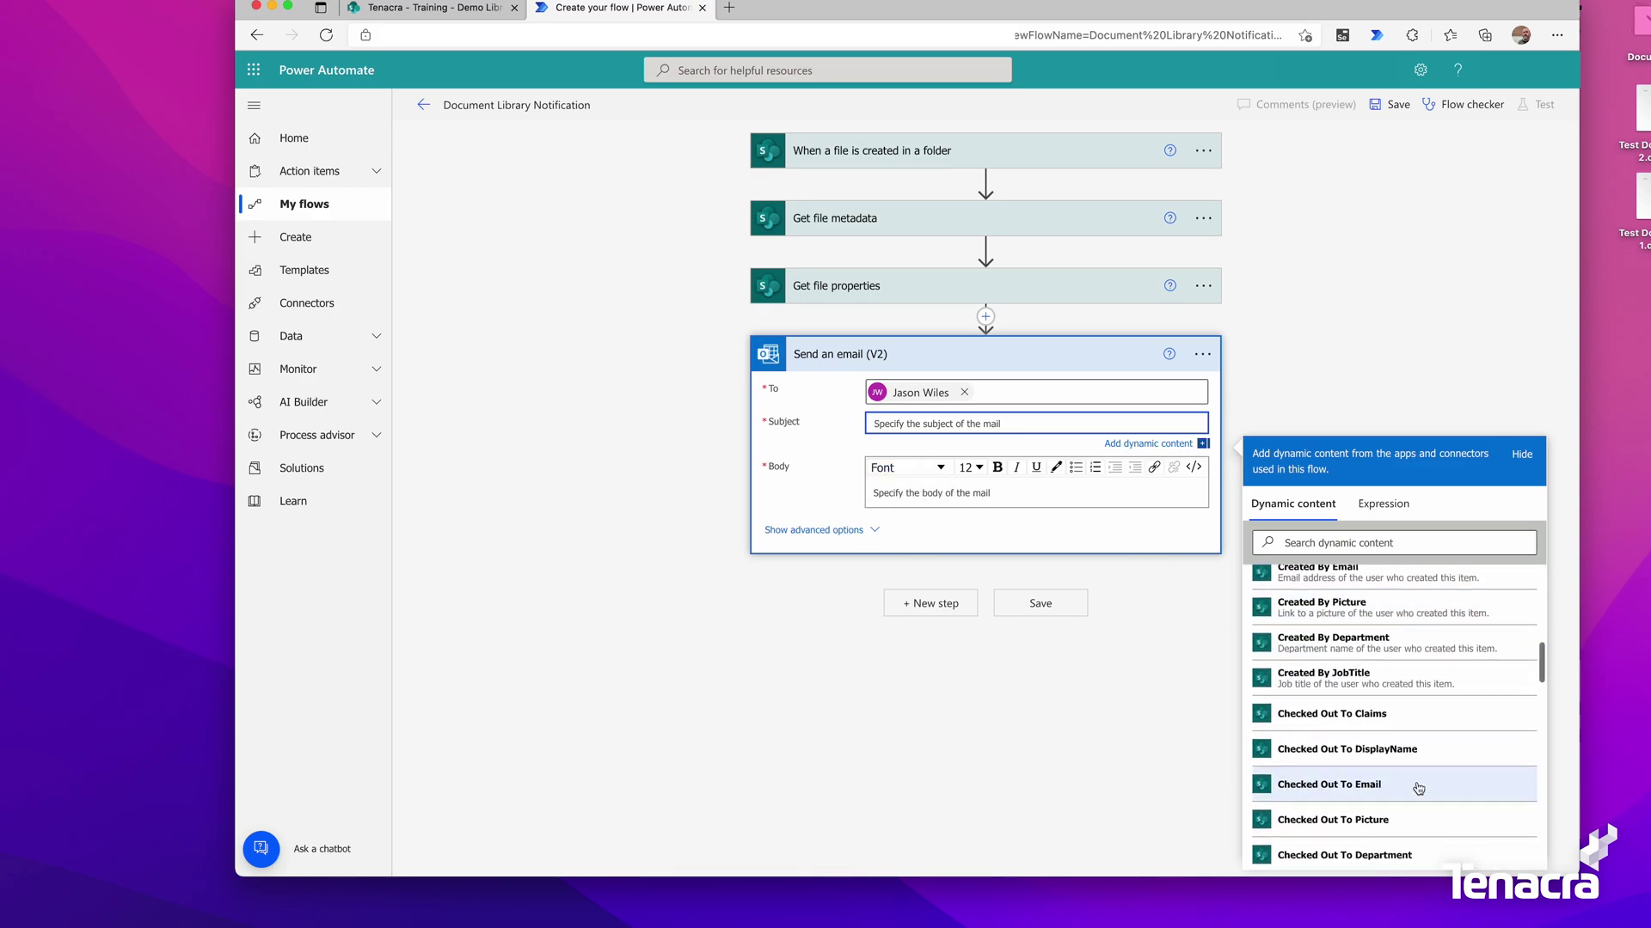
pyautogui.scroll(-5, 1417, 788)
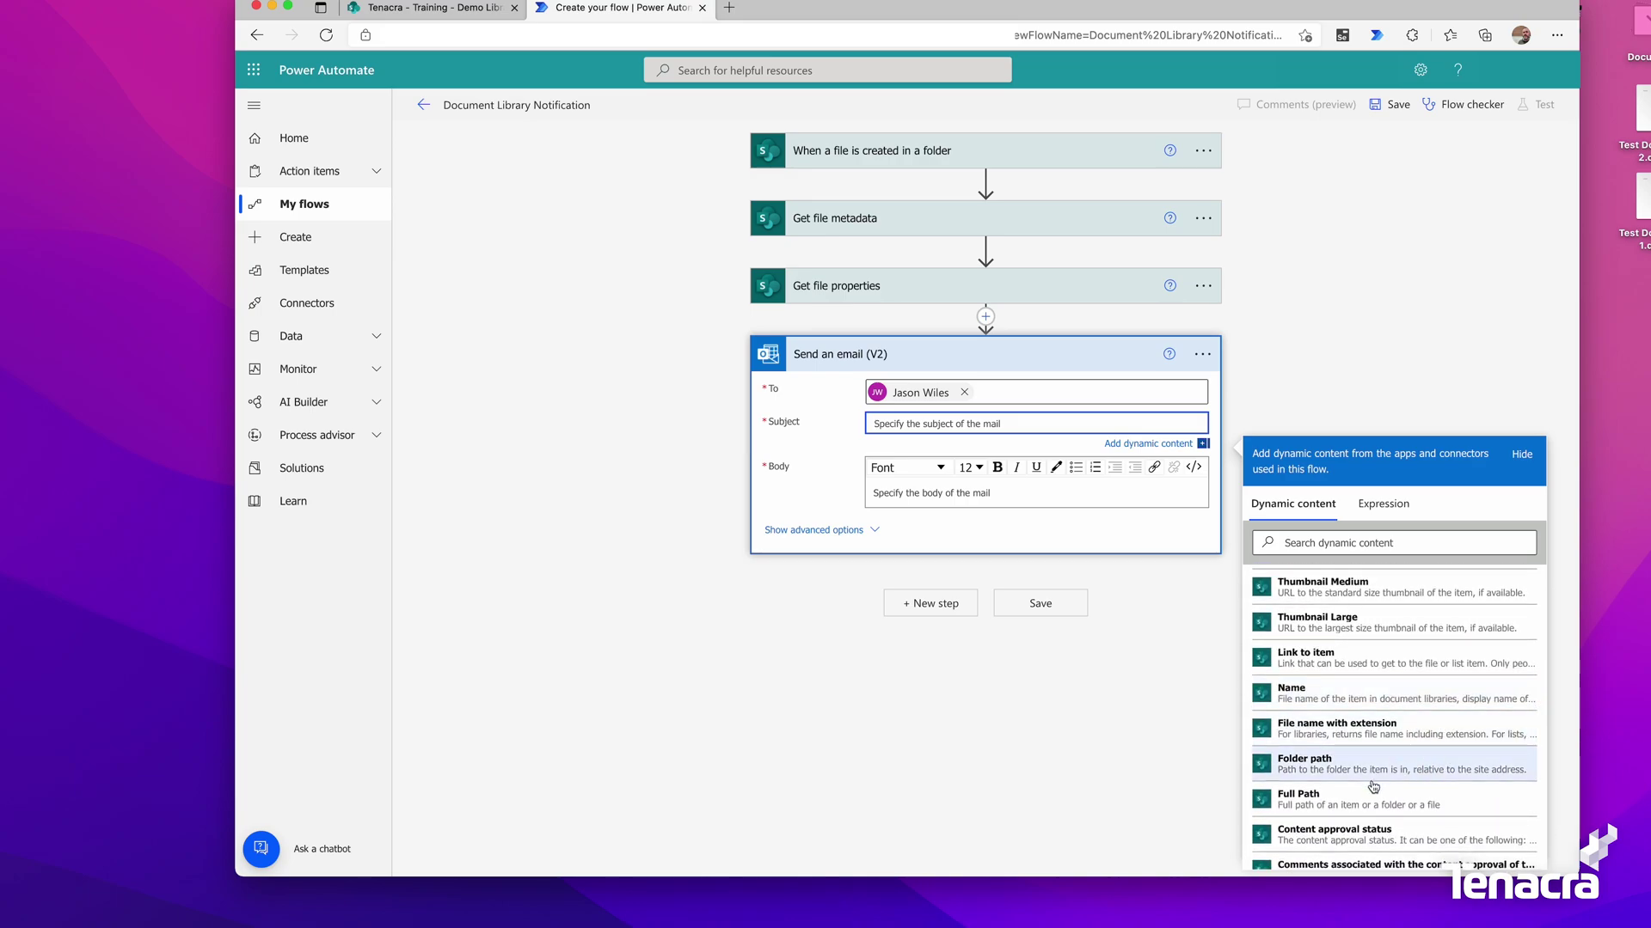
pyautogui.scroll(-5, 1389, 791)
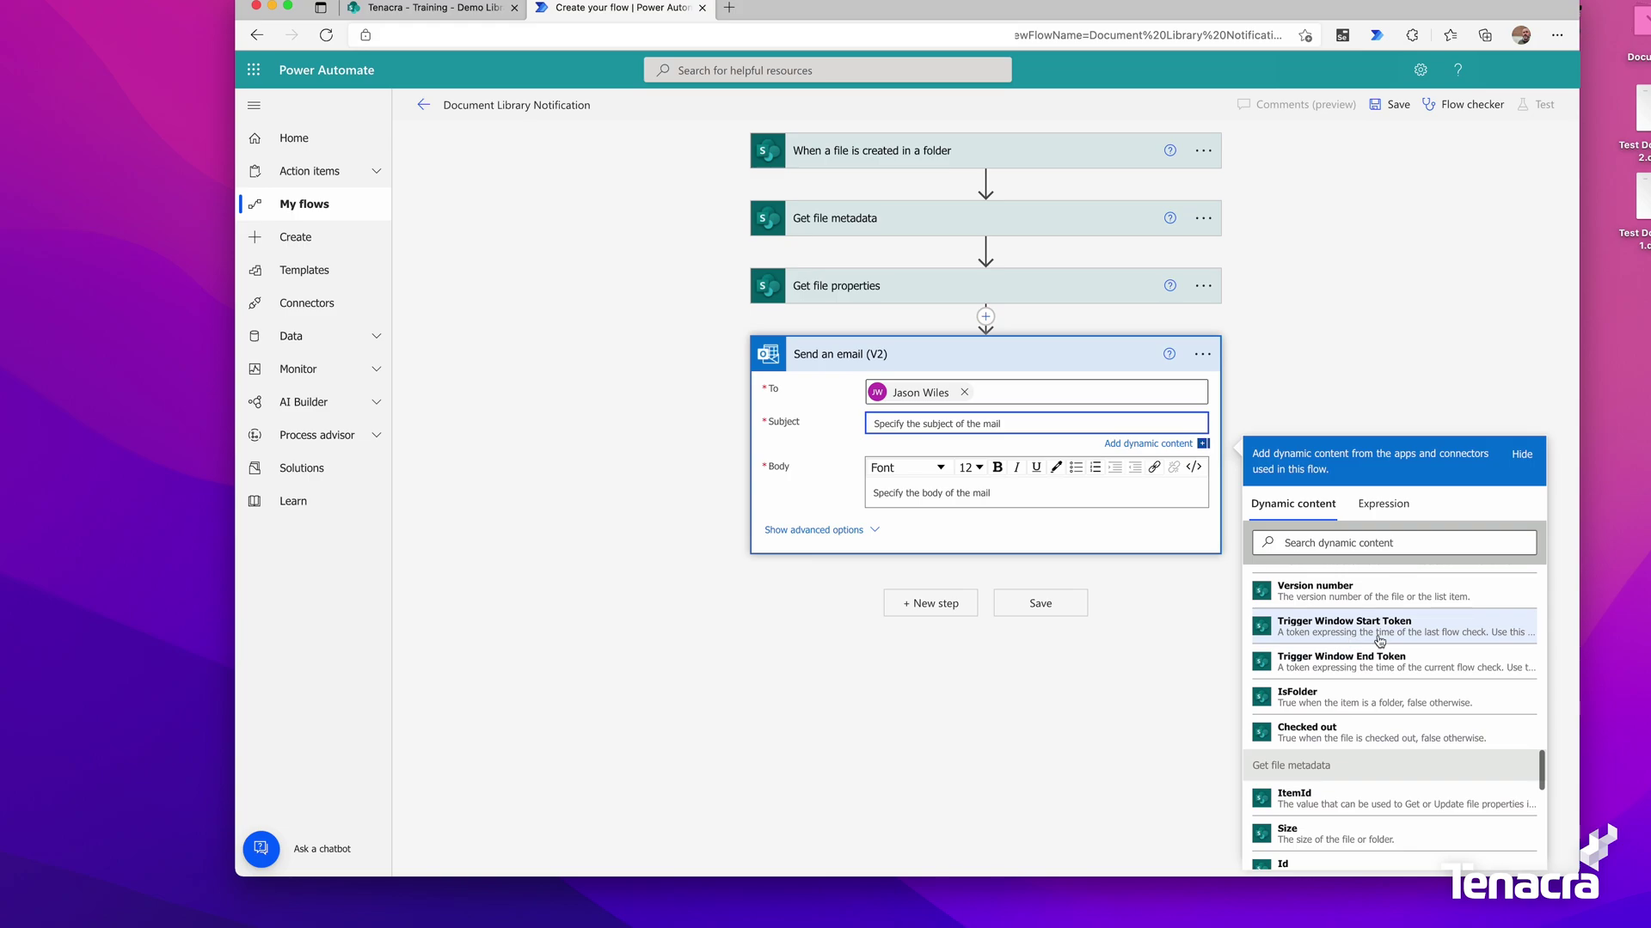
pyautogui.click(1364, 544)
pyautogui.write('file')
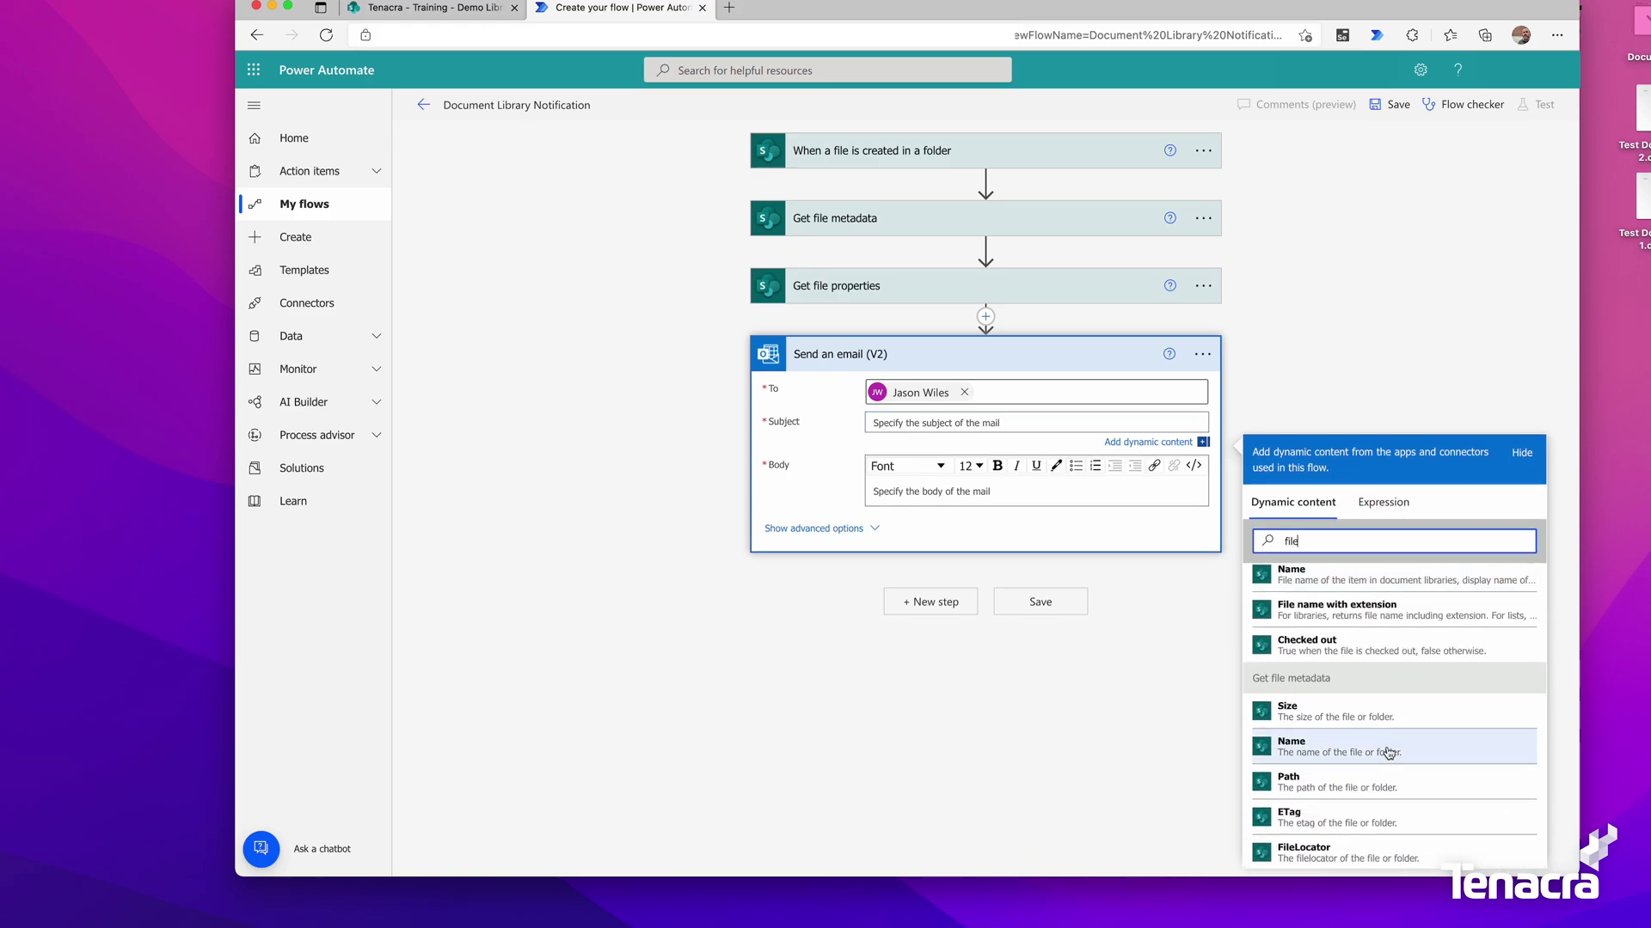
pyautogui.write('name')
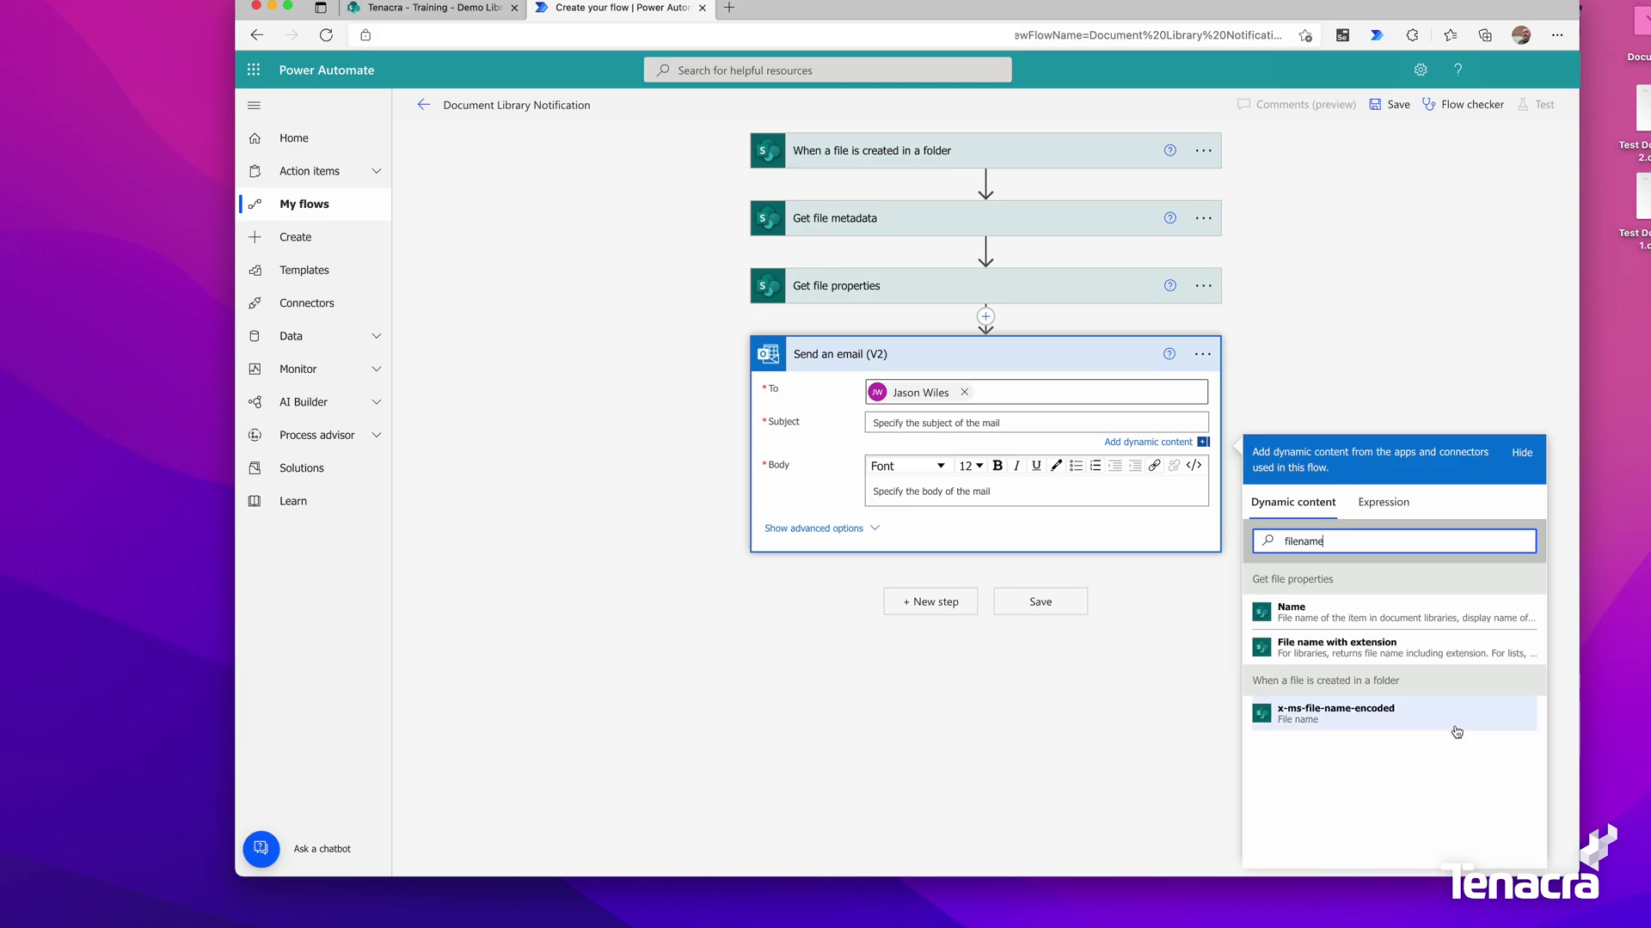
pyautogui.click(1328, 729)
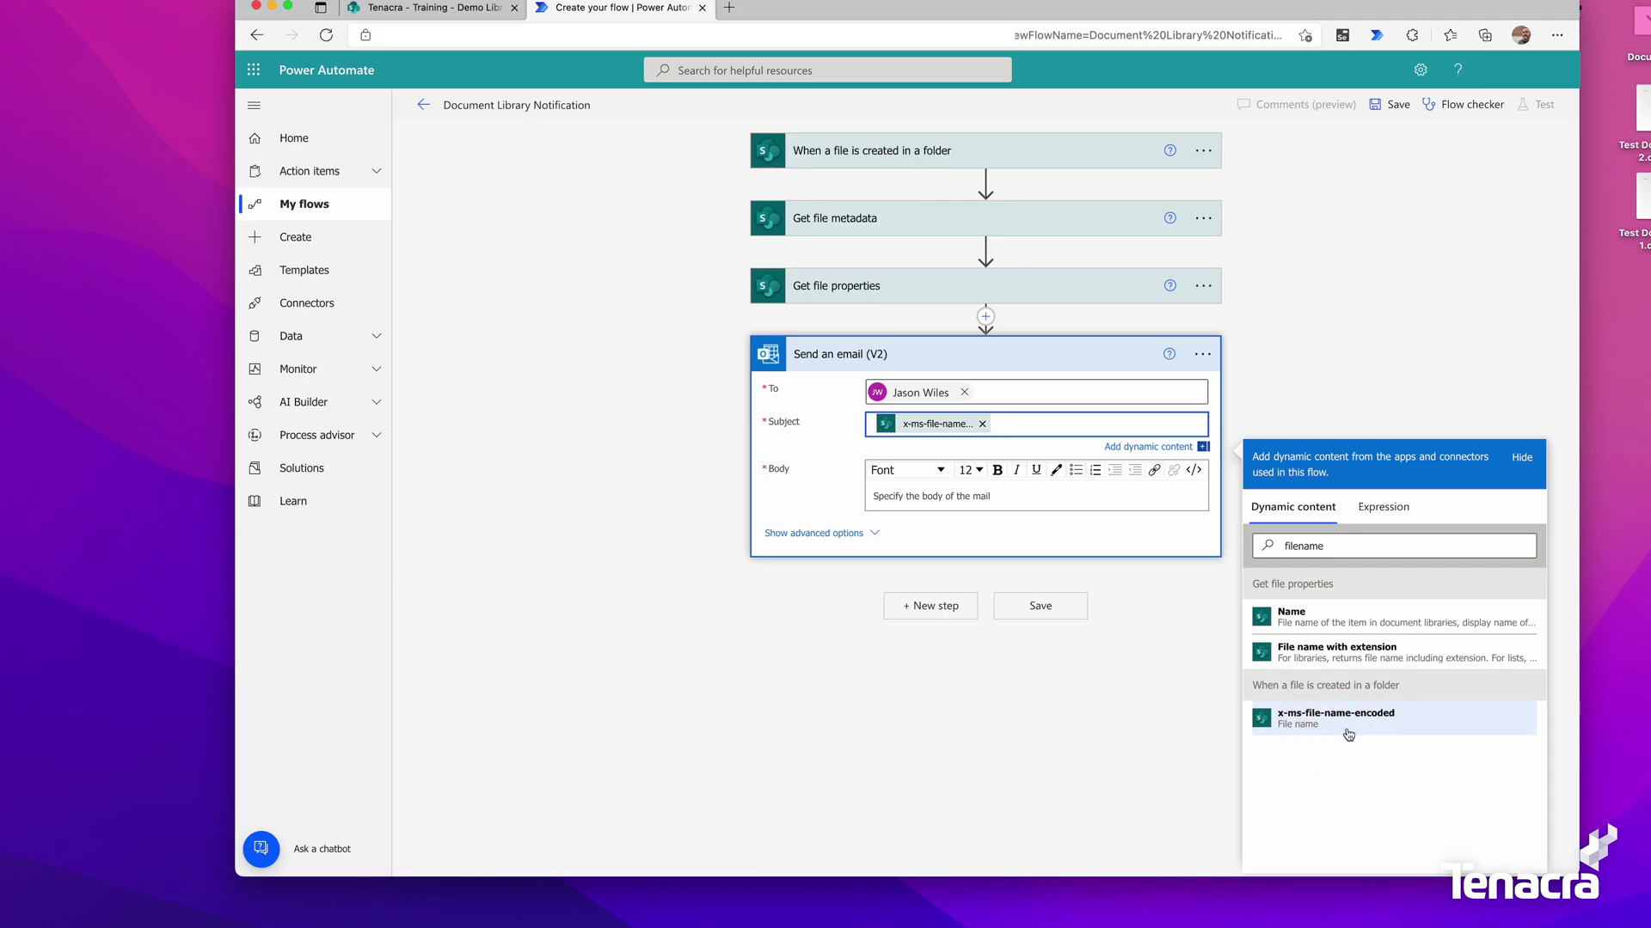
# Write the body: 'Hello,', the file name token, the Demo Library notice, a view-file line, and 'Thanks,'.
pyautogui.click(958, 497)
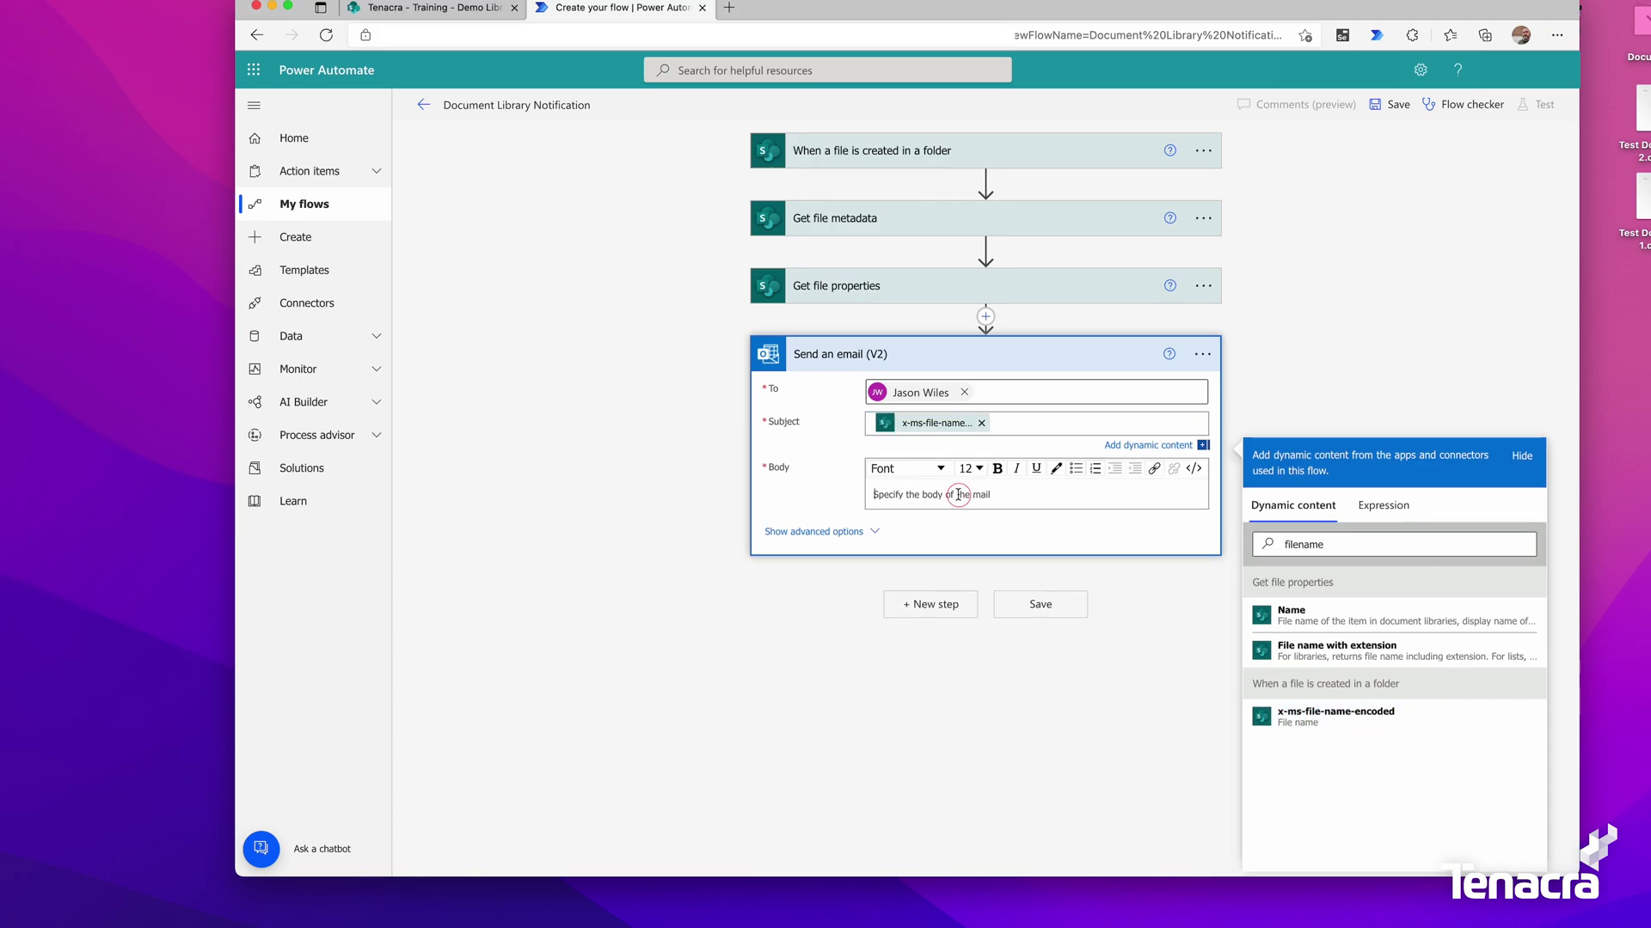
pyautogui.write('He')
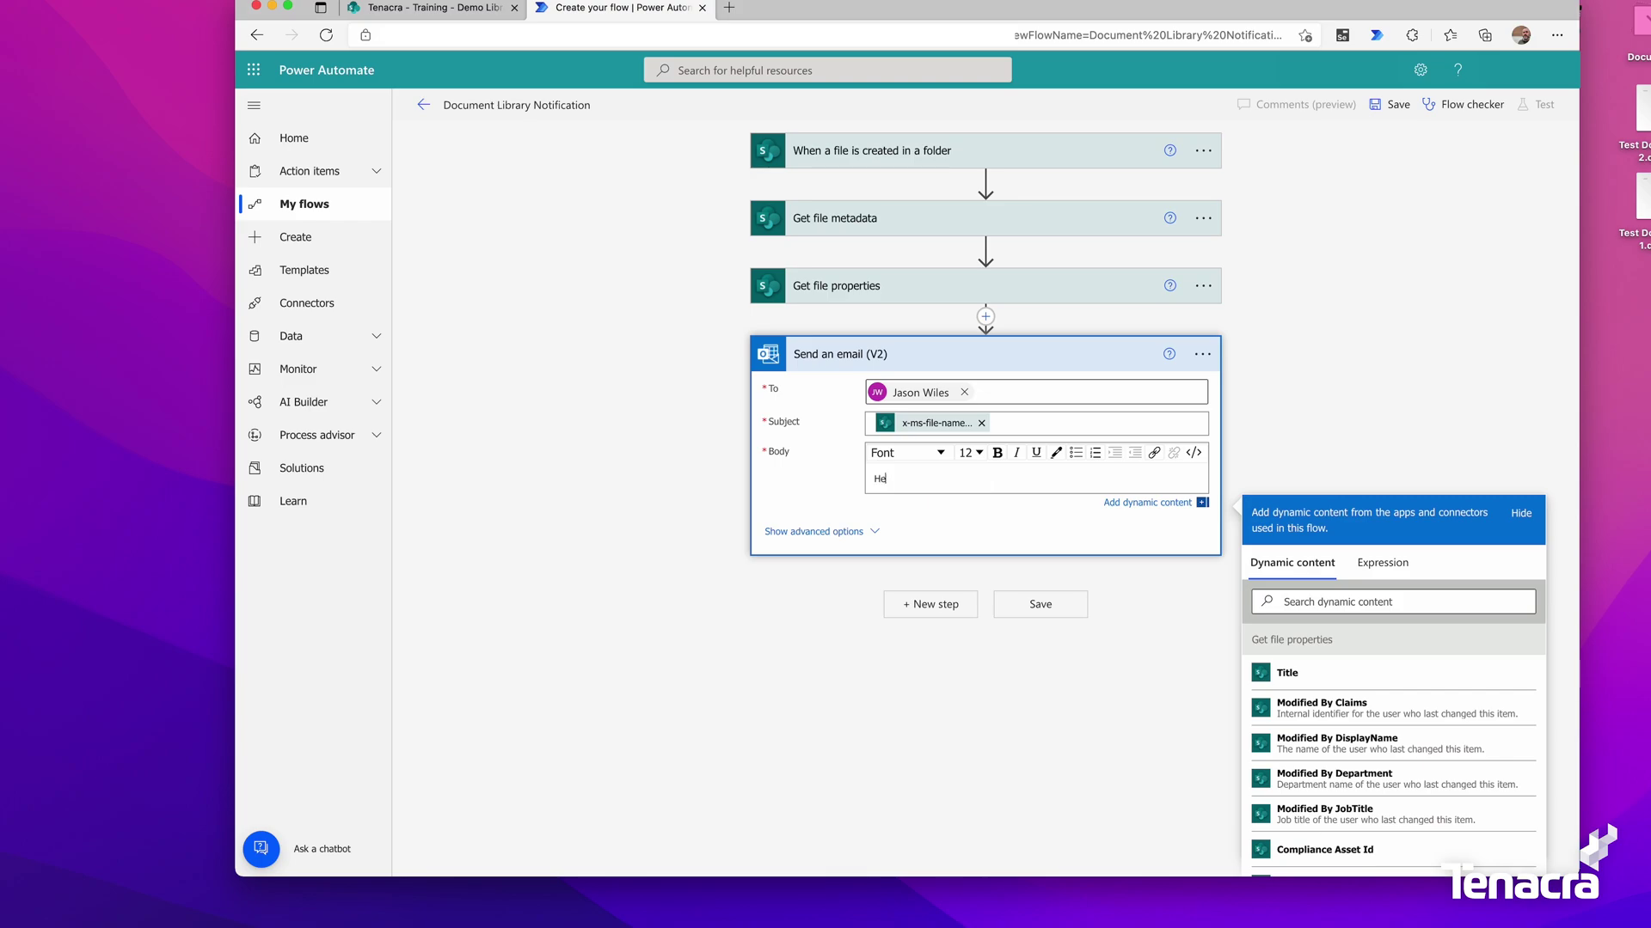
pyautogui.write('llo,')
pyautogui.press('Return')
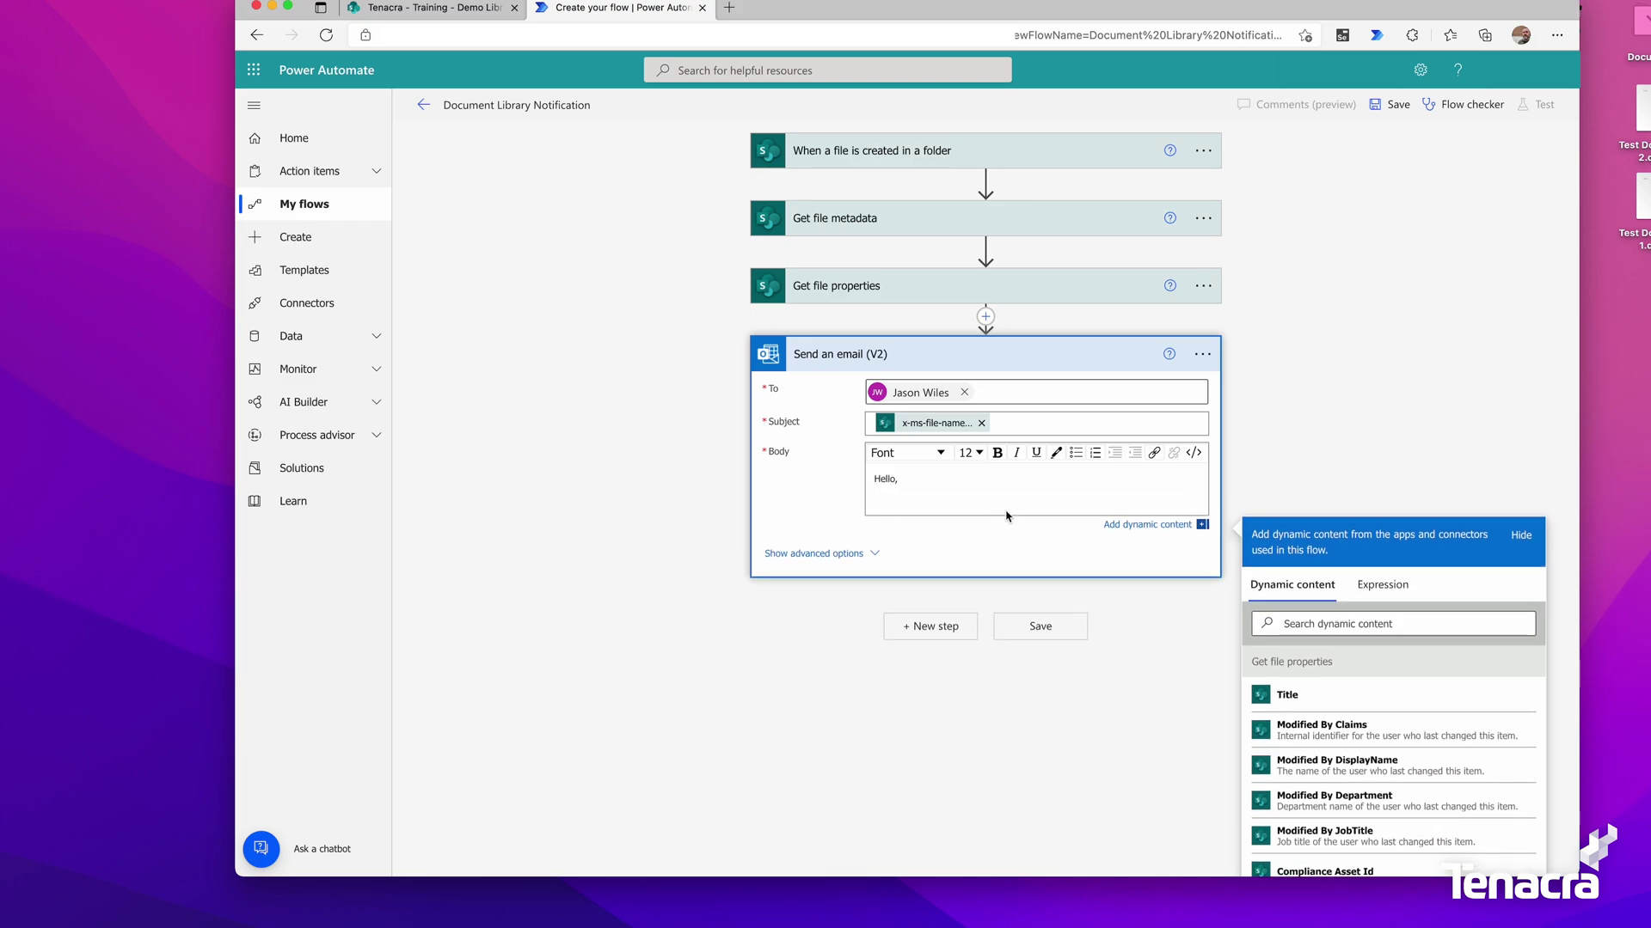
pyautogui.click(1334, 622)
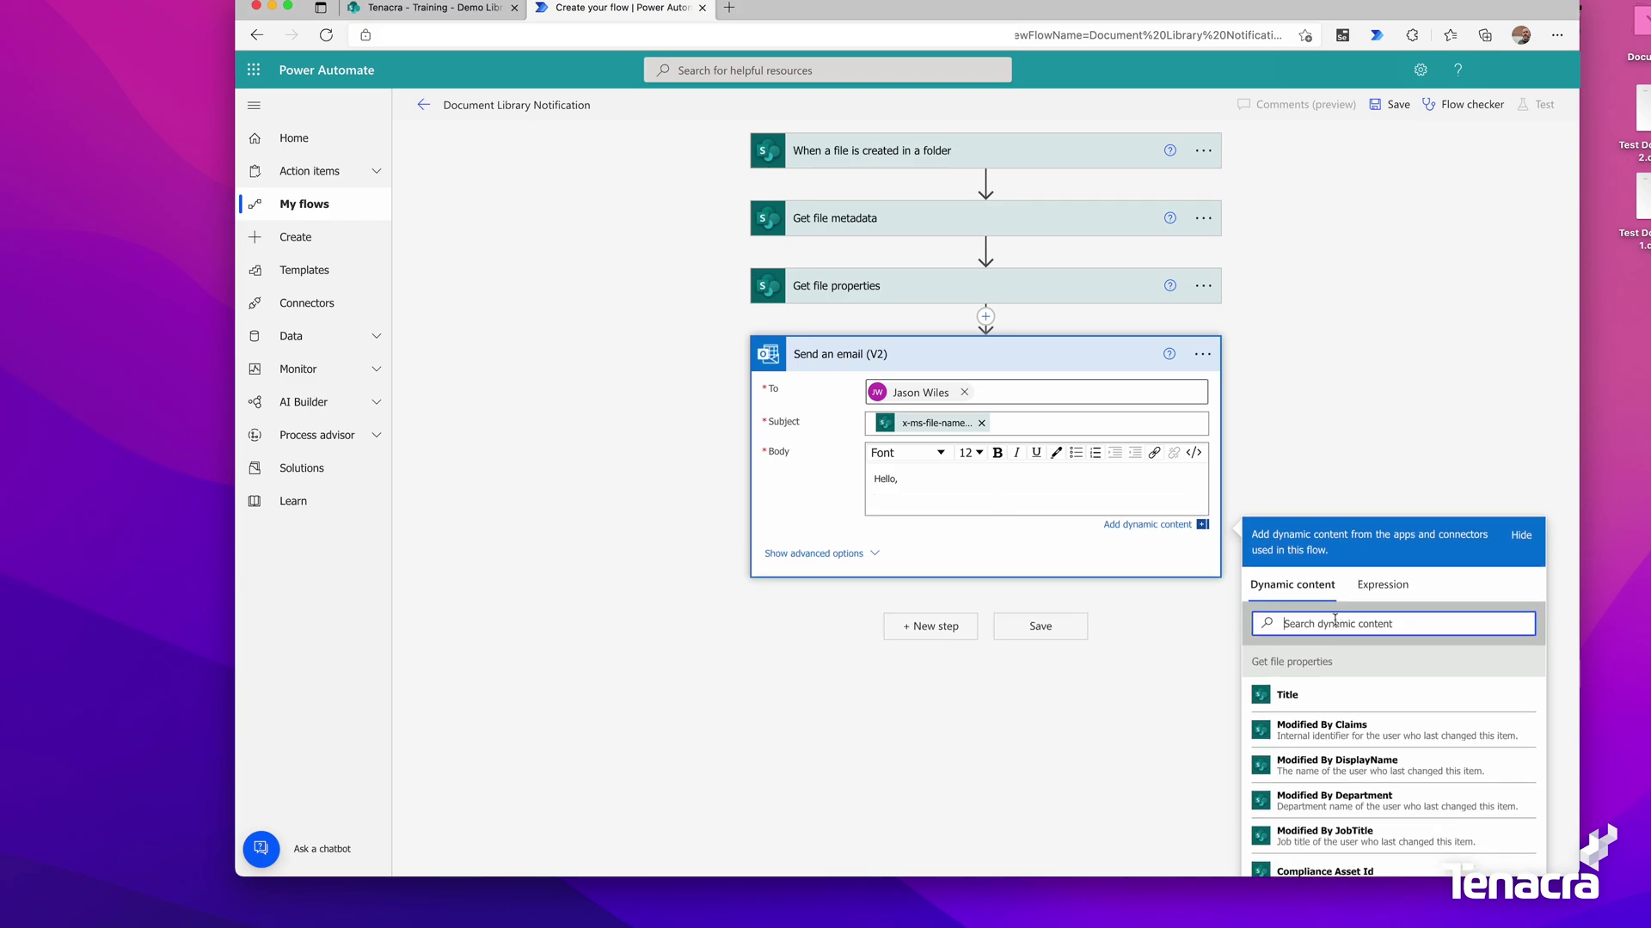
pyautogui.write('filename')
pyautogui.click(1312, 793)
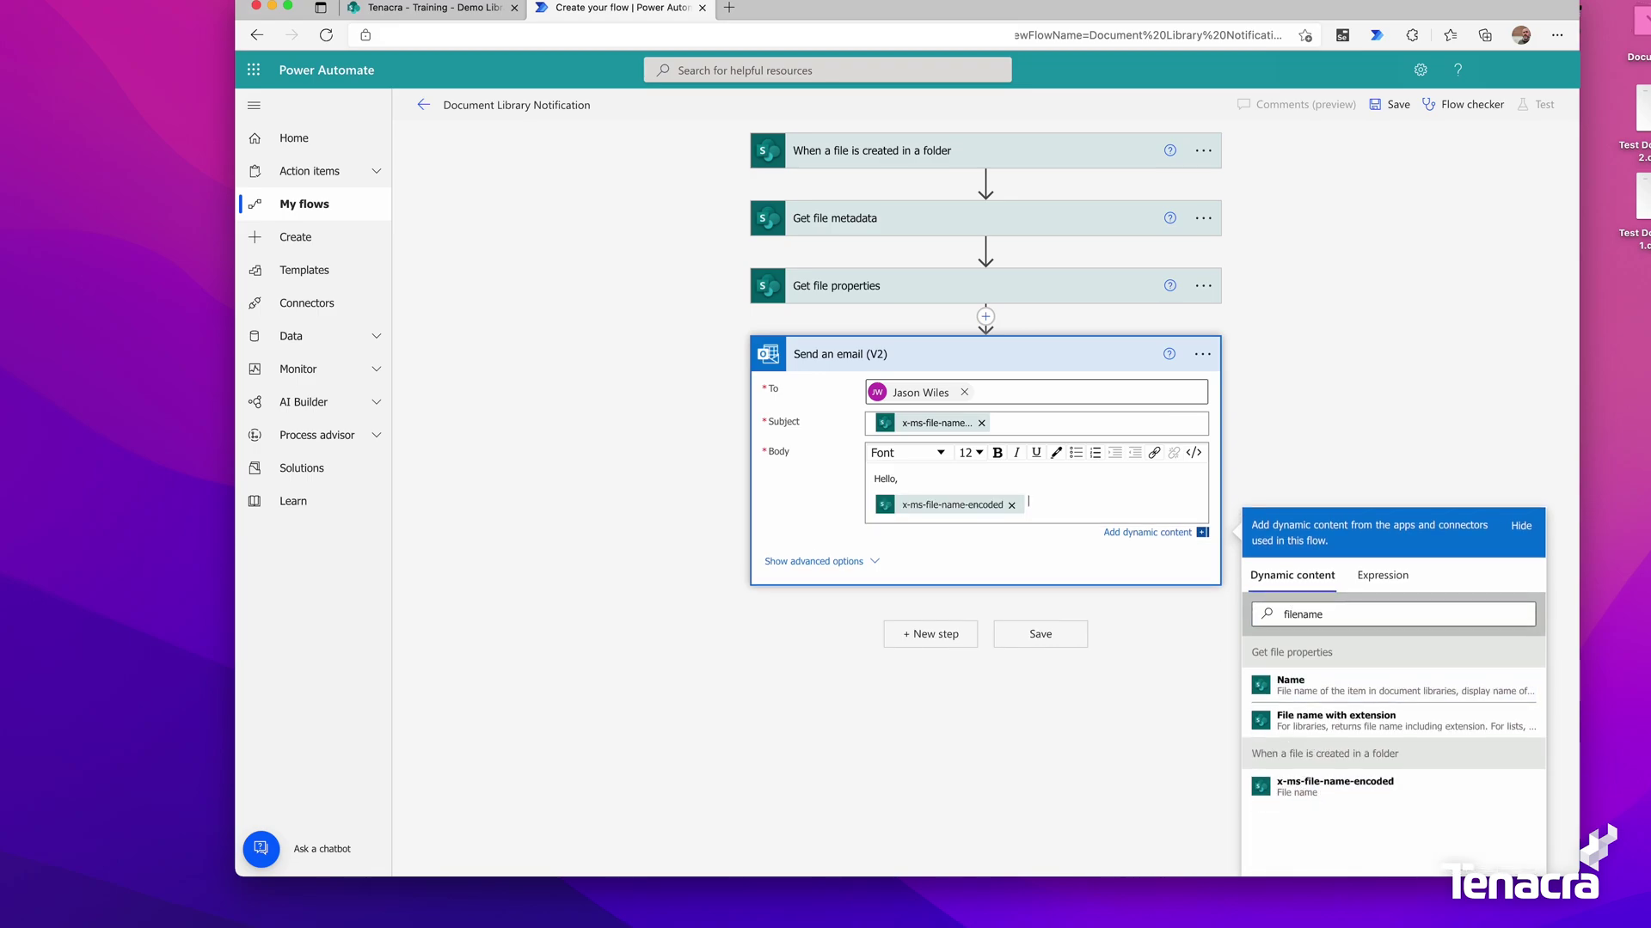
pyautogui.write('has been created in the Demo Library. C')
pyautogui.write('lick here to view the file.')
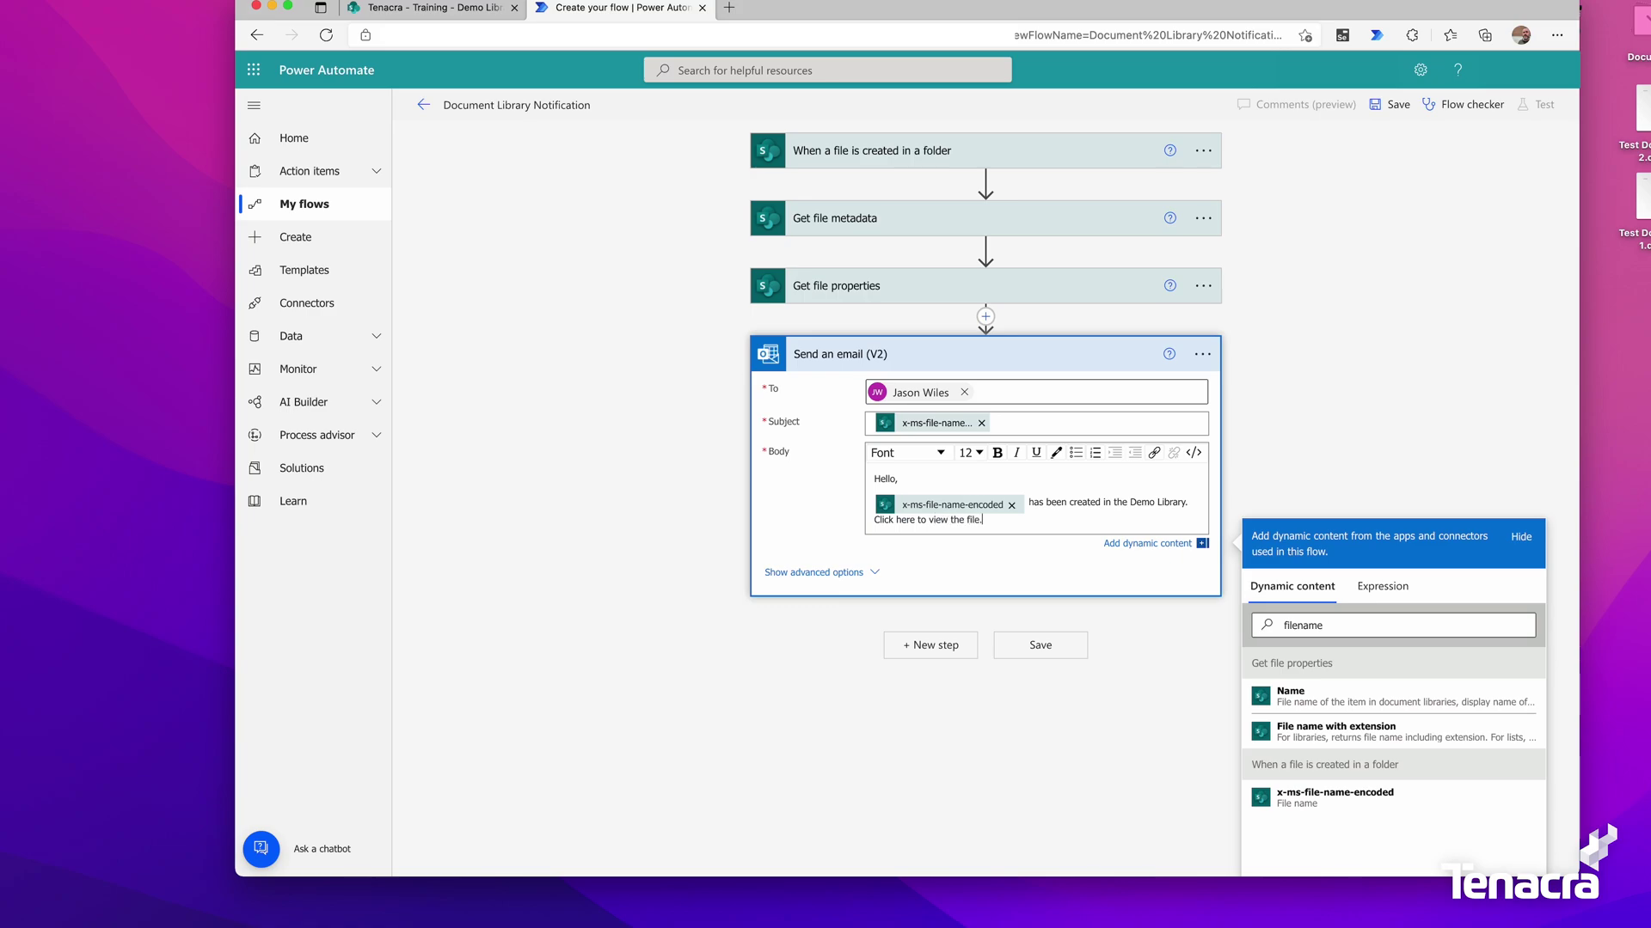
pyautogui.press('Return')
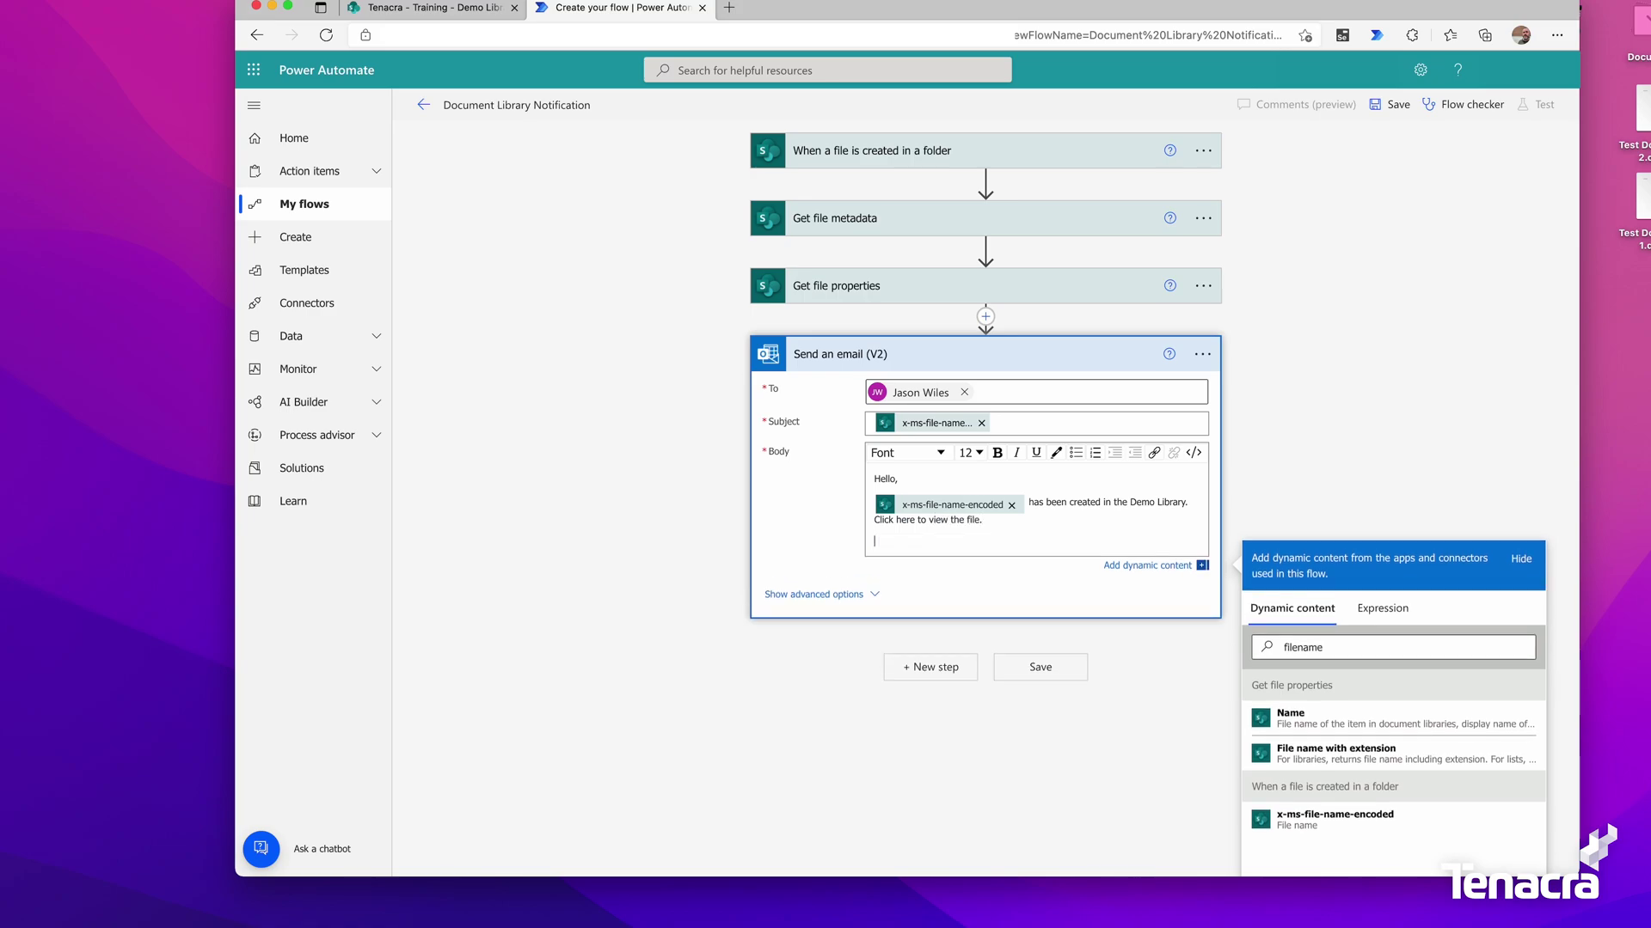
pyautogui.press('Return')
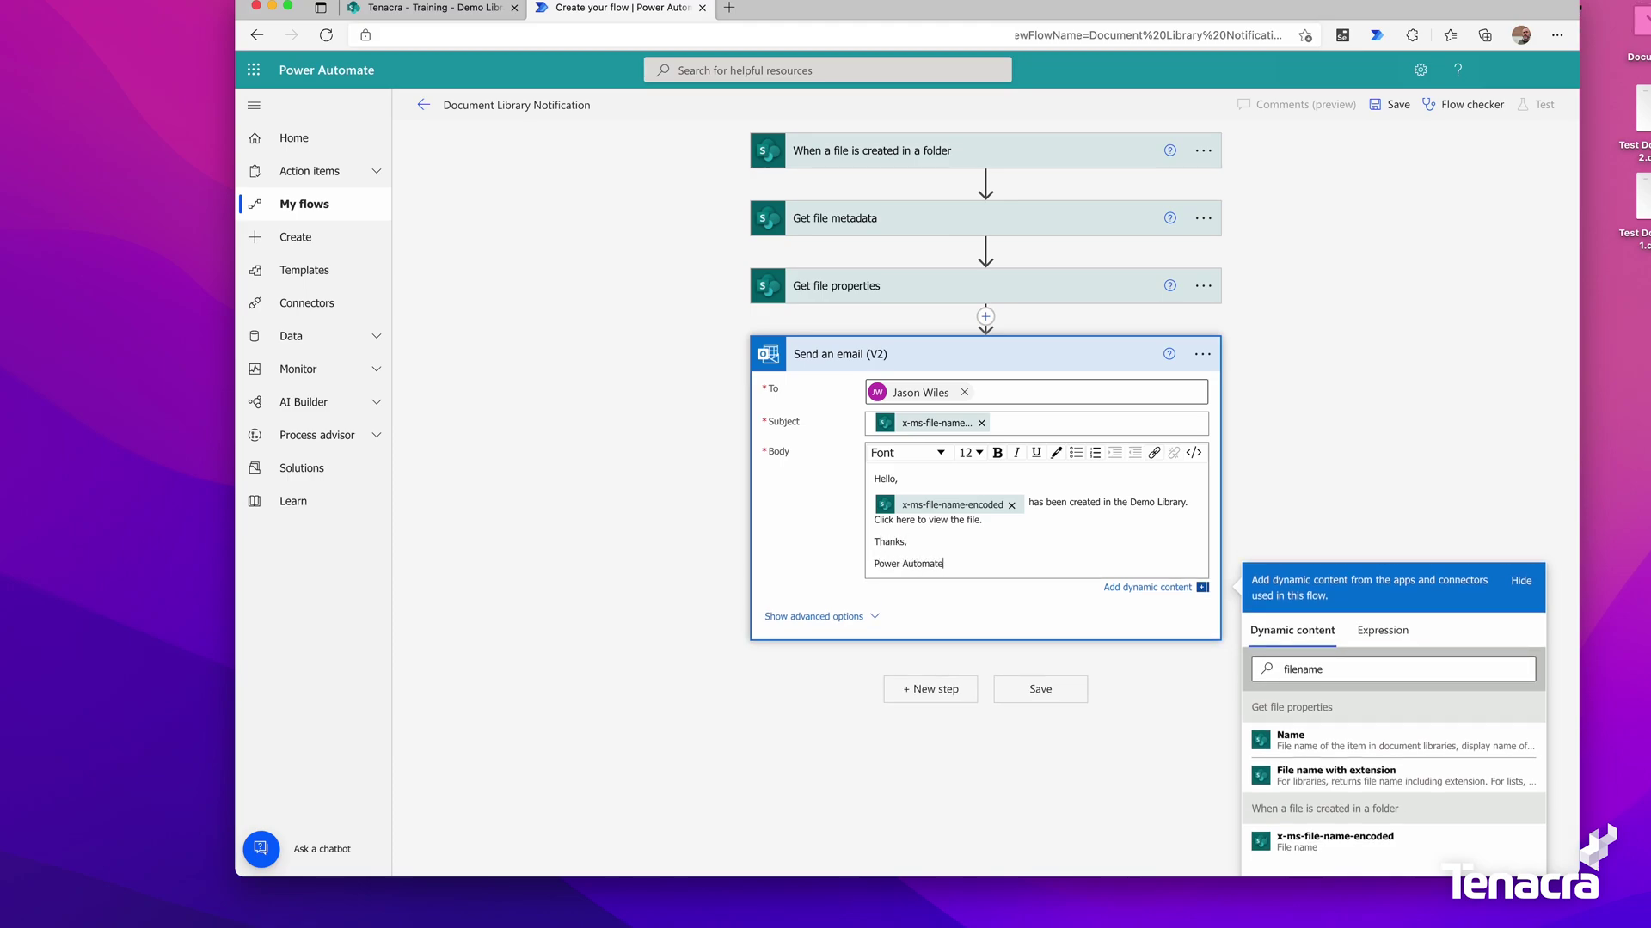
pyautogui.moveTo(874, 520); pyautogui.dragTo(975, 523)
# In HTML code view, wrap the view-file sentence in <a href=""></a> tags.
pyautogui.click(1195, 456)
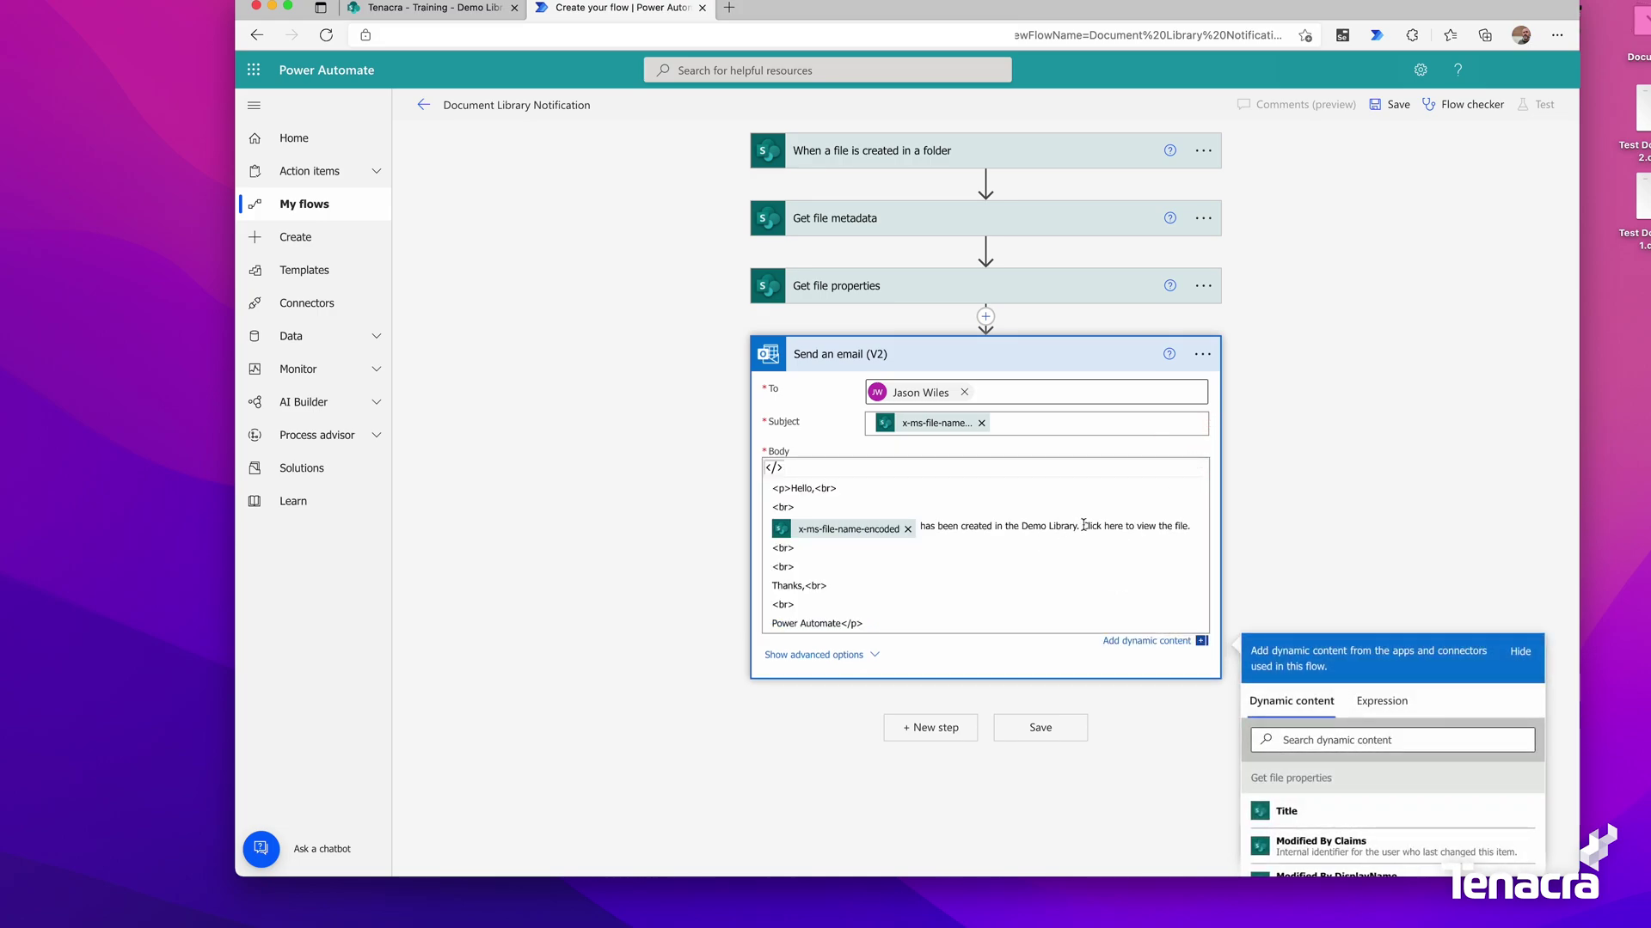
pyautogui.write('<a href')
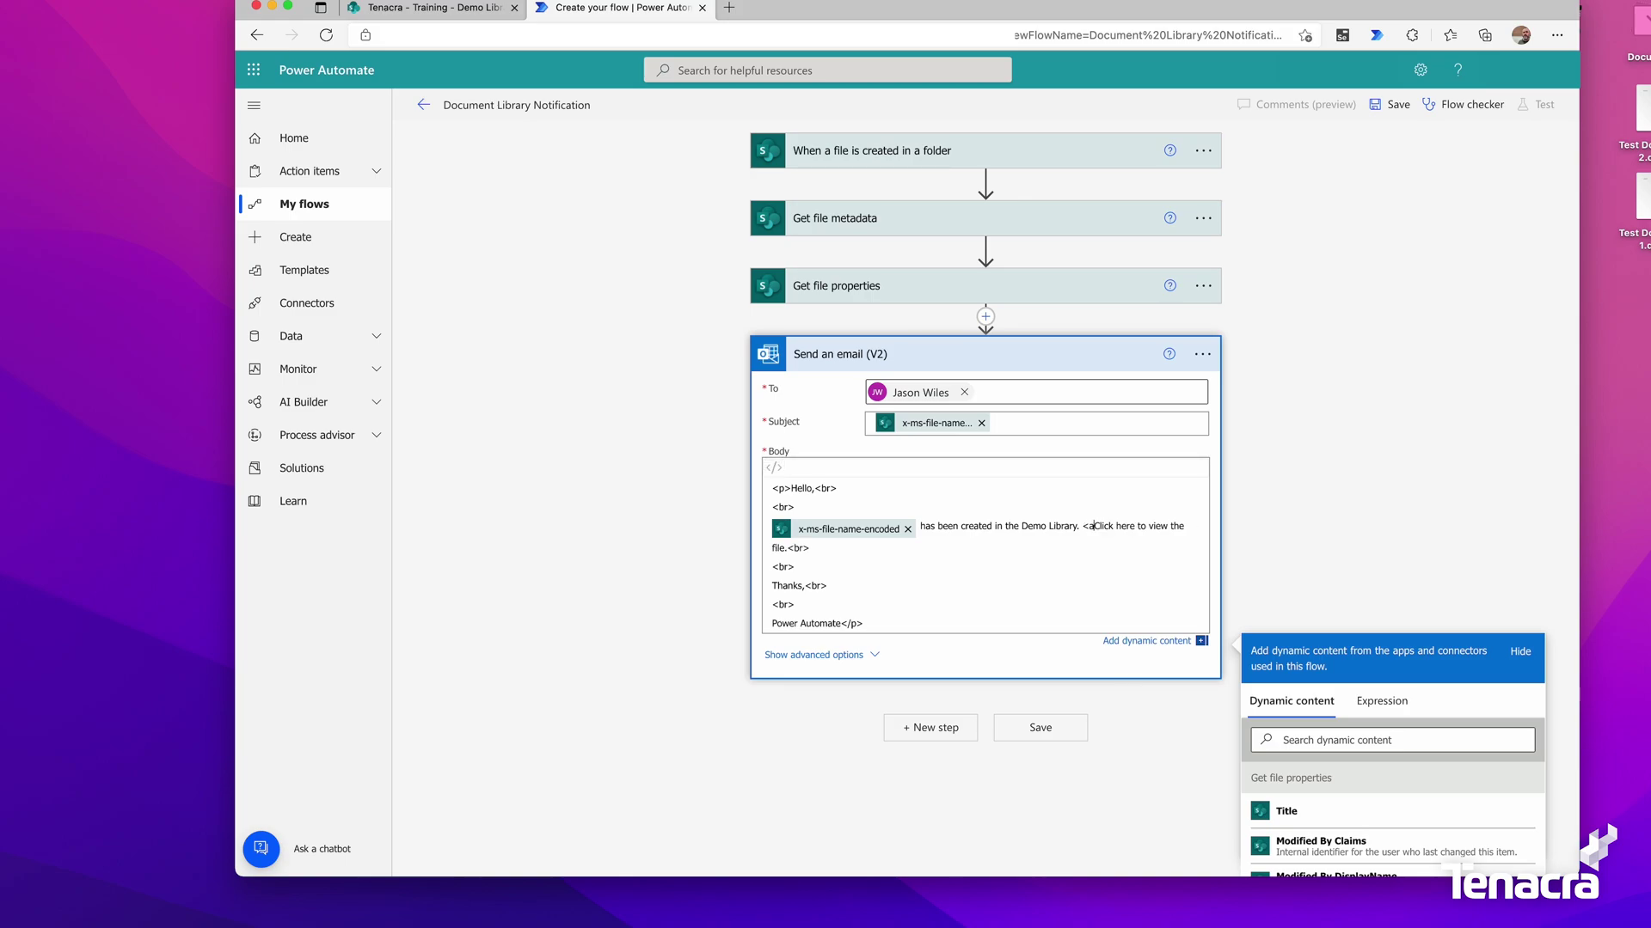
pyautogui.write('="">')
pyautogui.click(826, 551)
pyautogui.write('</a><')
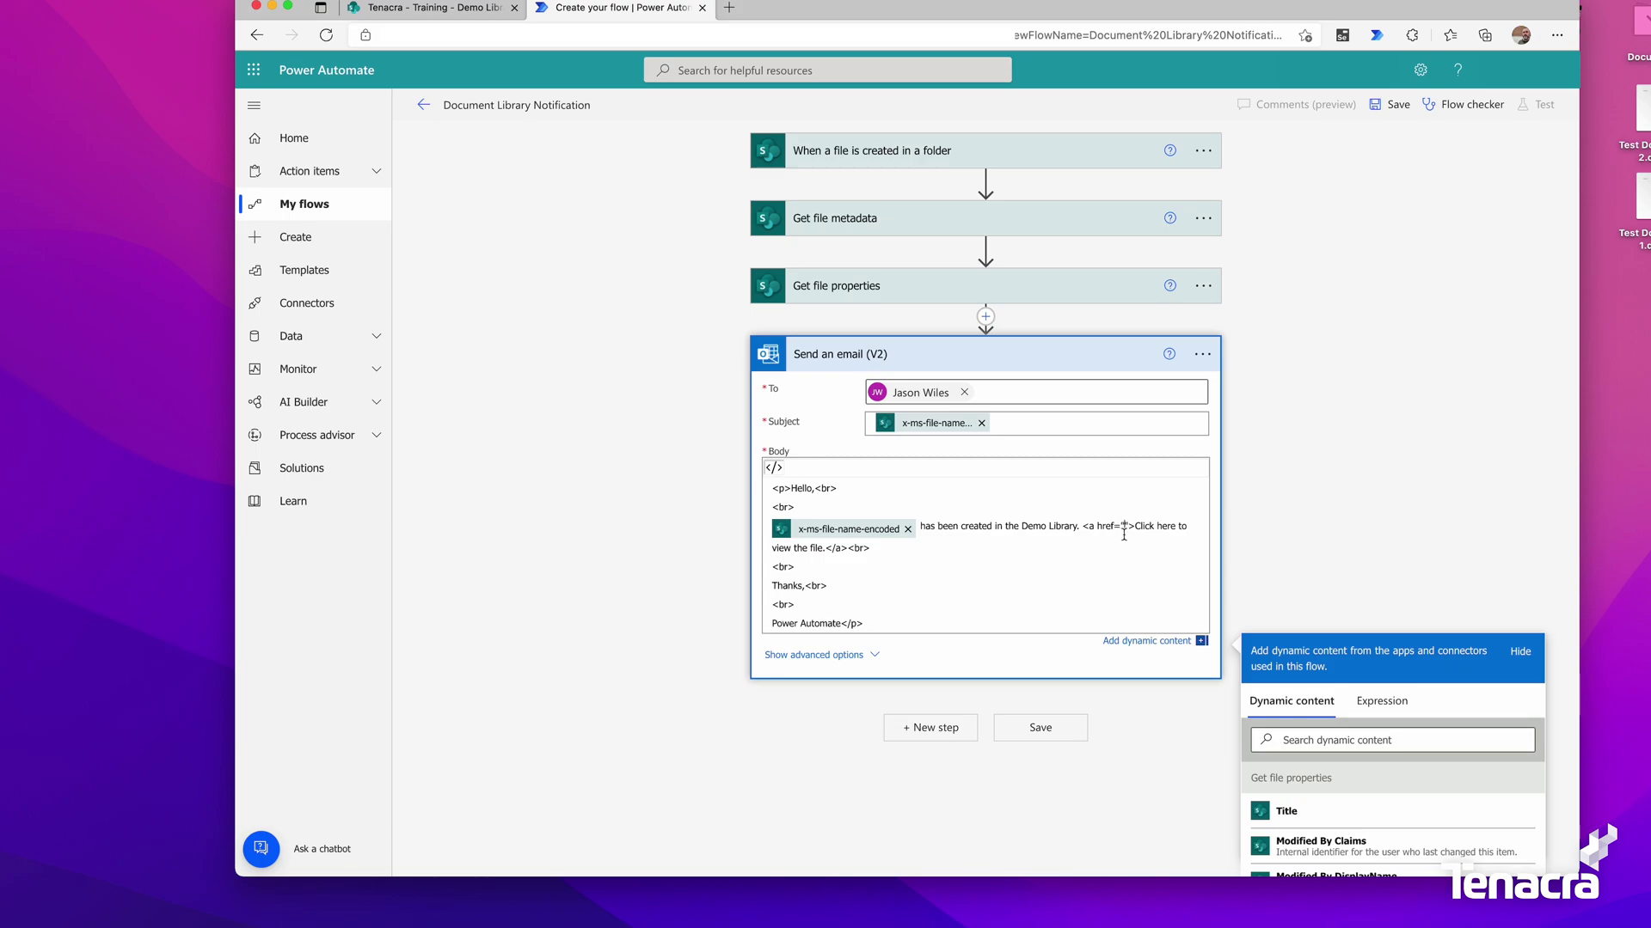
# Insert the file's Link to item dynamic value into the href quotes.
pyautogui.scroll(-2, 1328, 713)
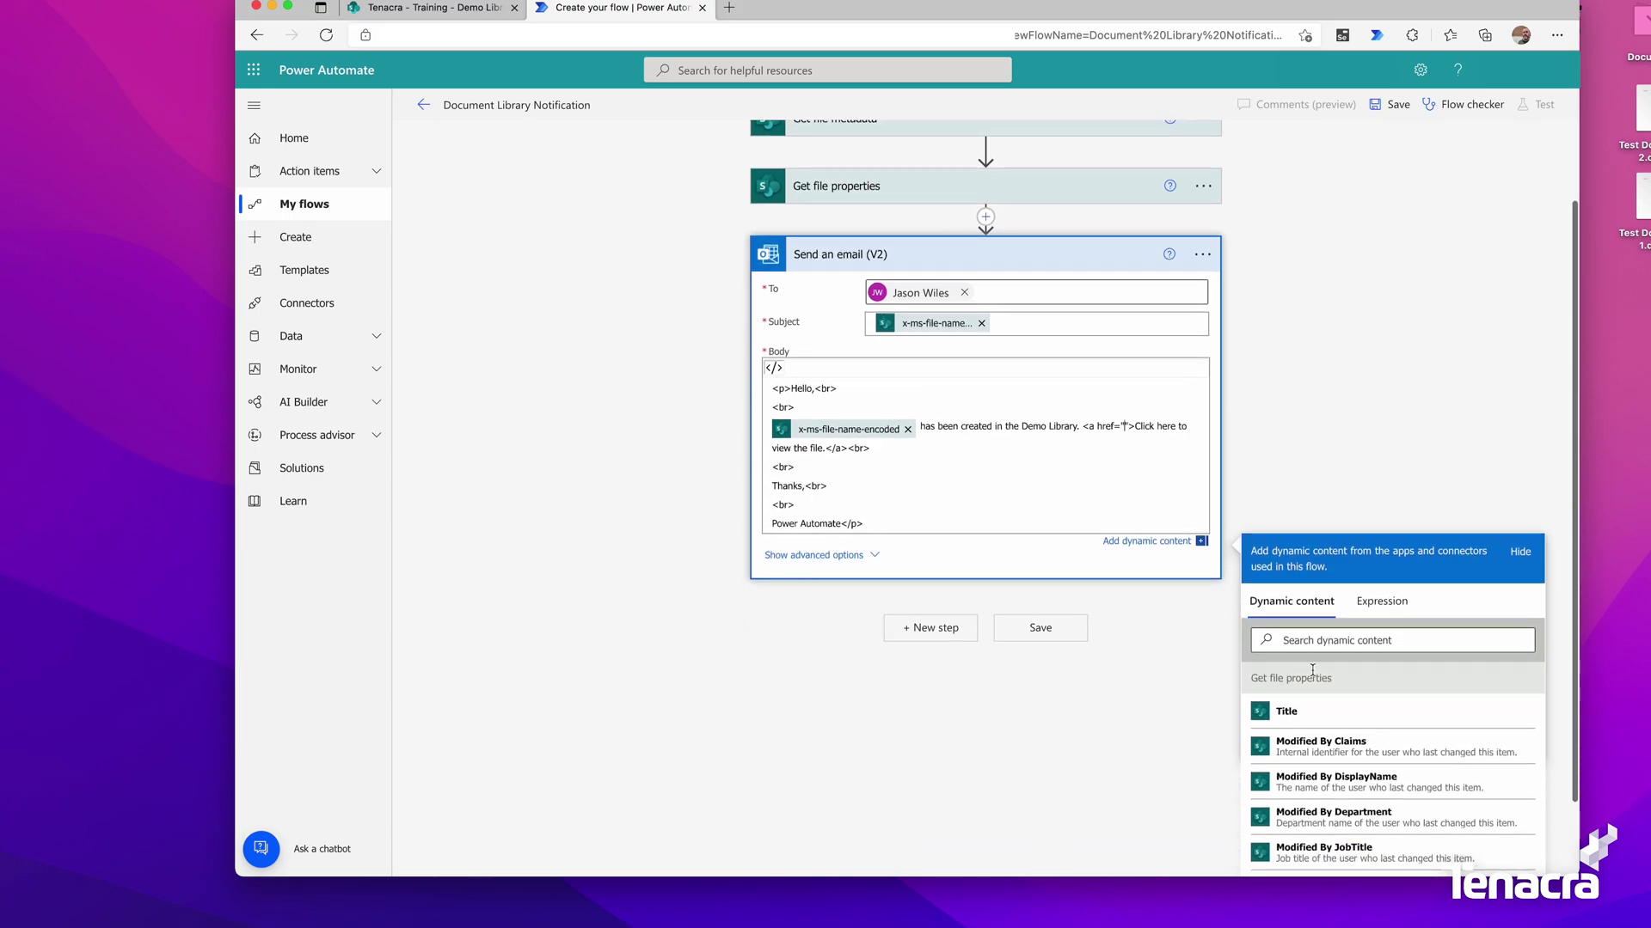
pyautogui.click(1331, 644)
pyautogui.write('path')
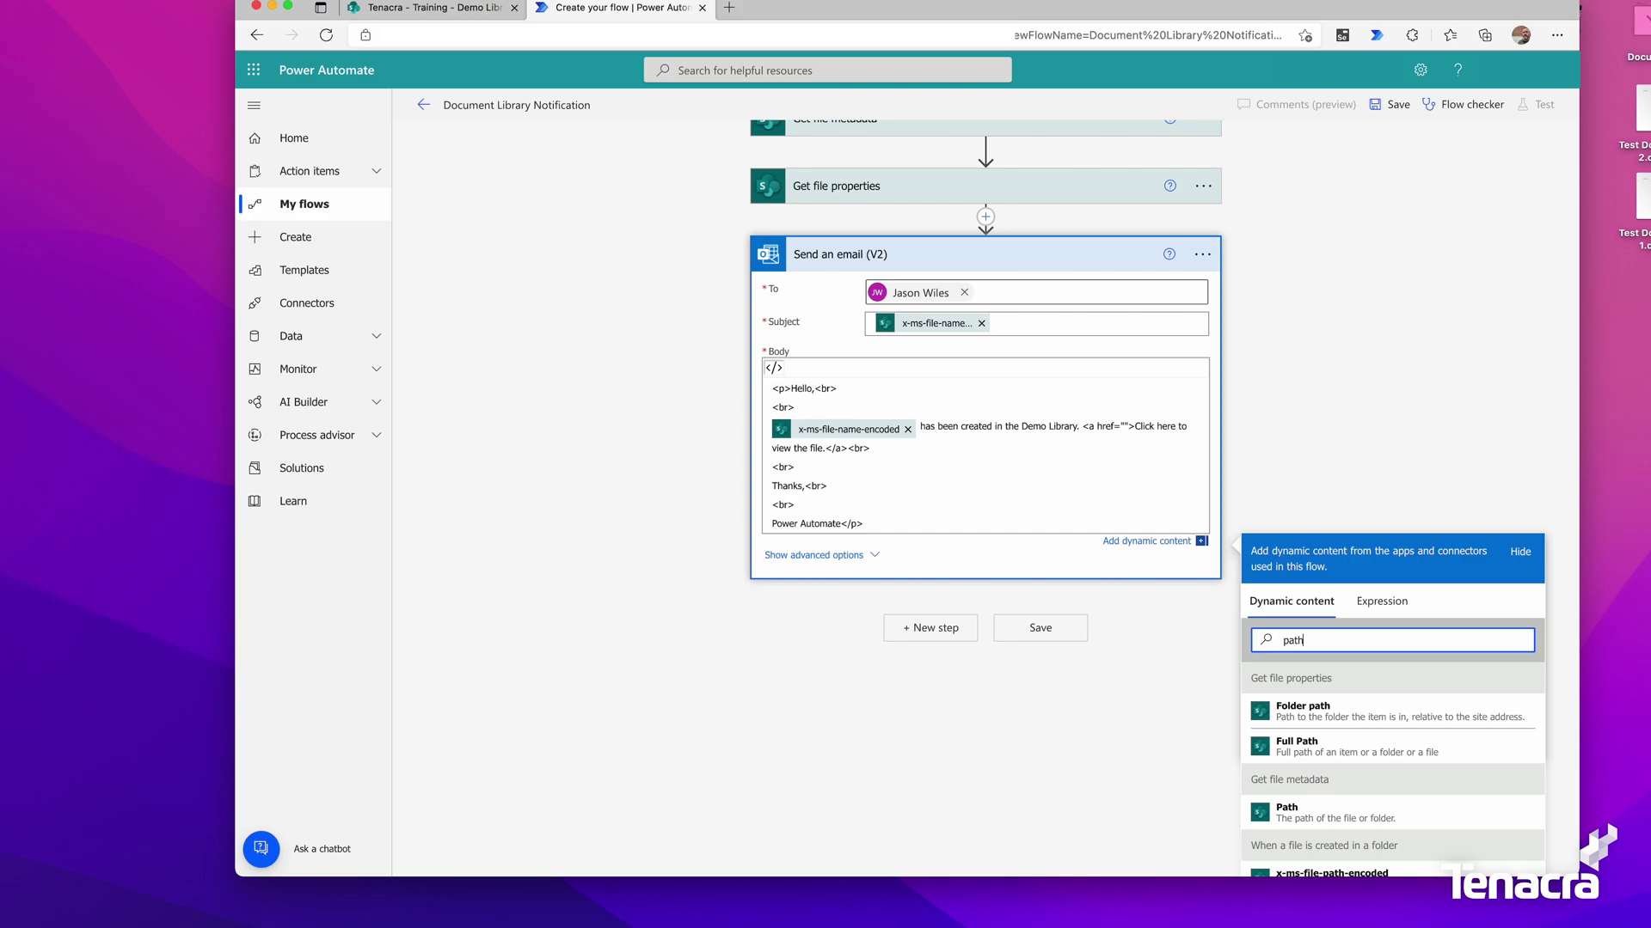
pyautogui.scroll(-2, 1328, 653)
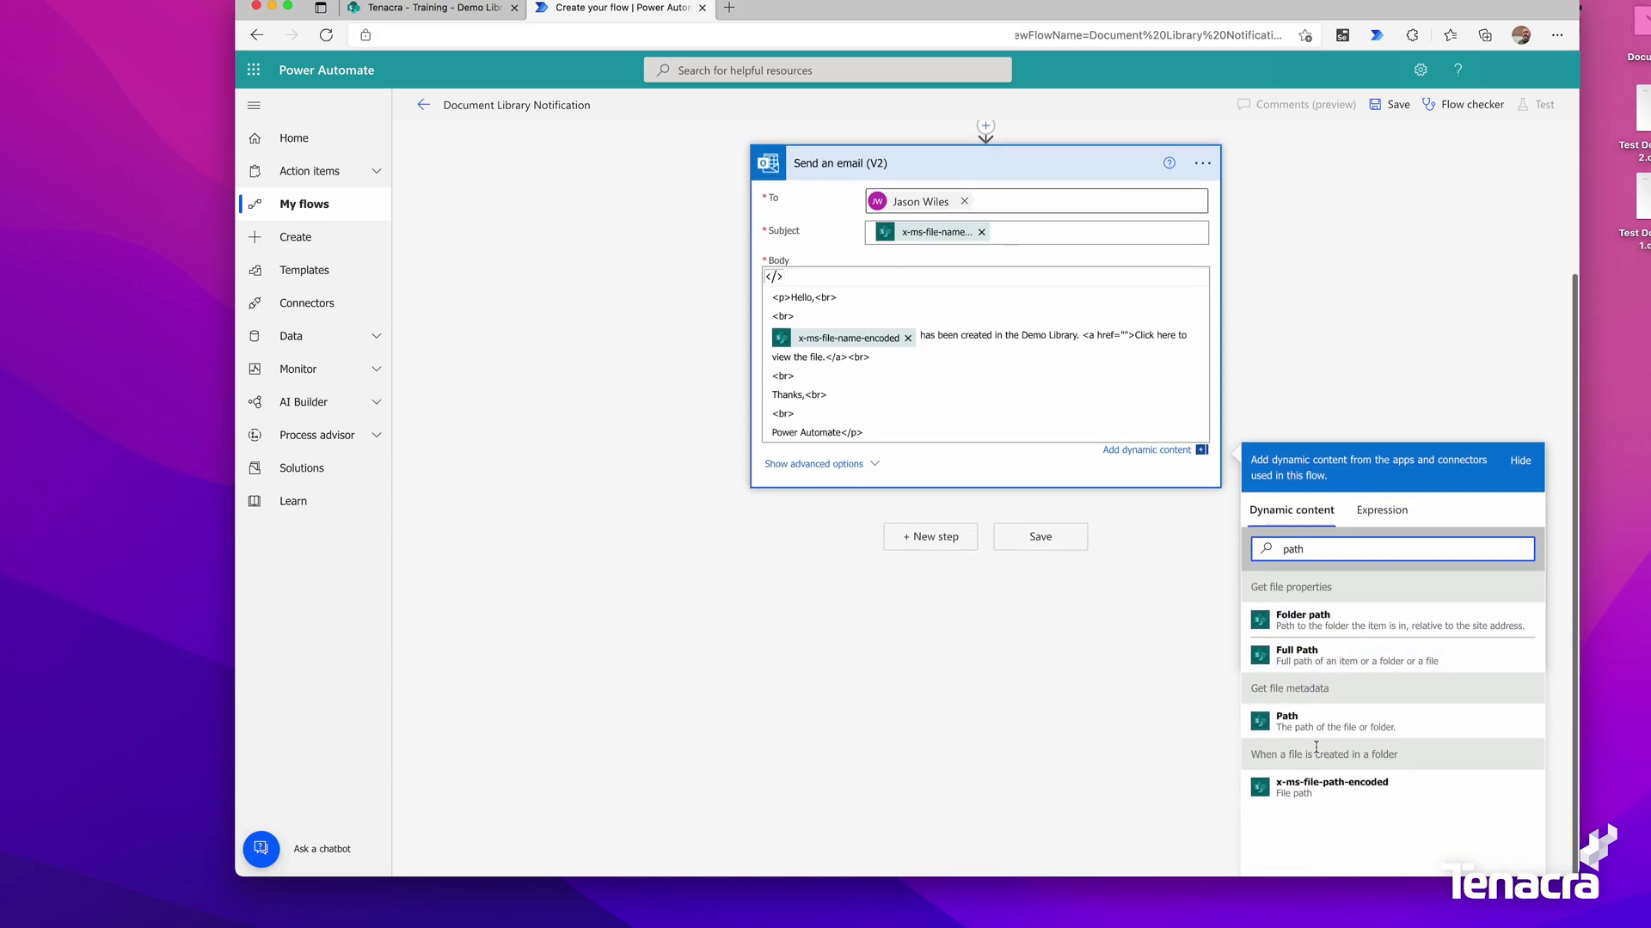
pyautogui.doubleClick(1335, 551)
pyautogui.write('link')
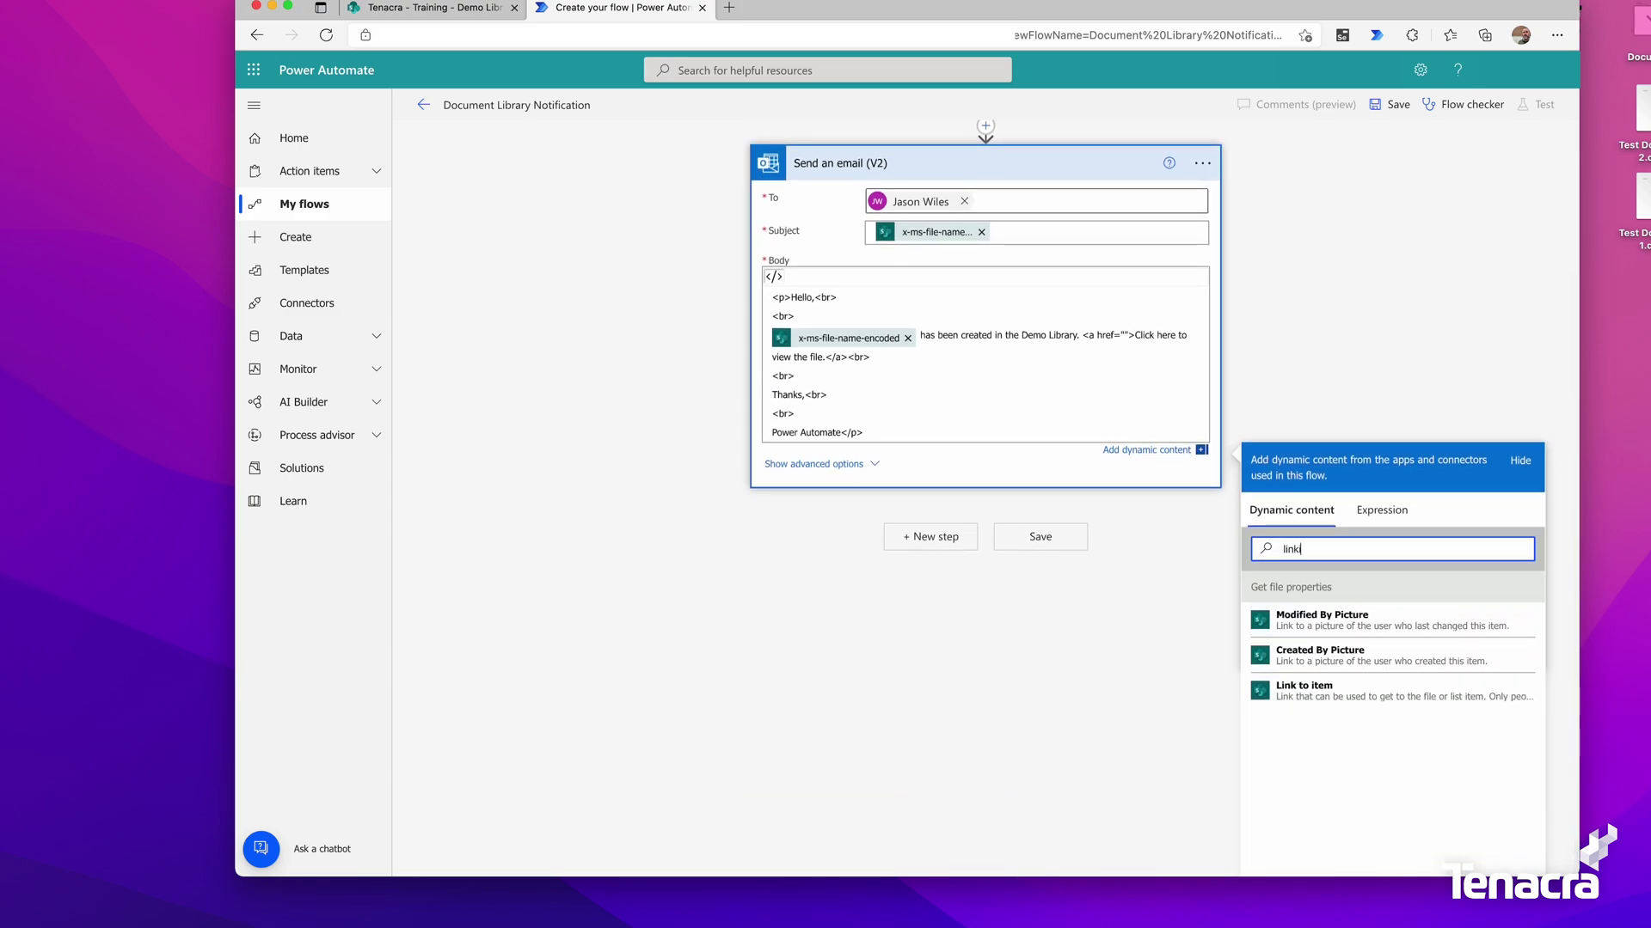
pyautogui.click(1125, 337)
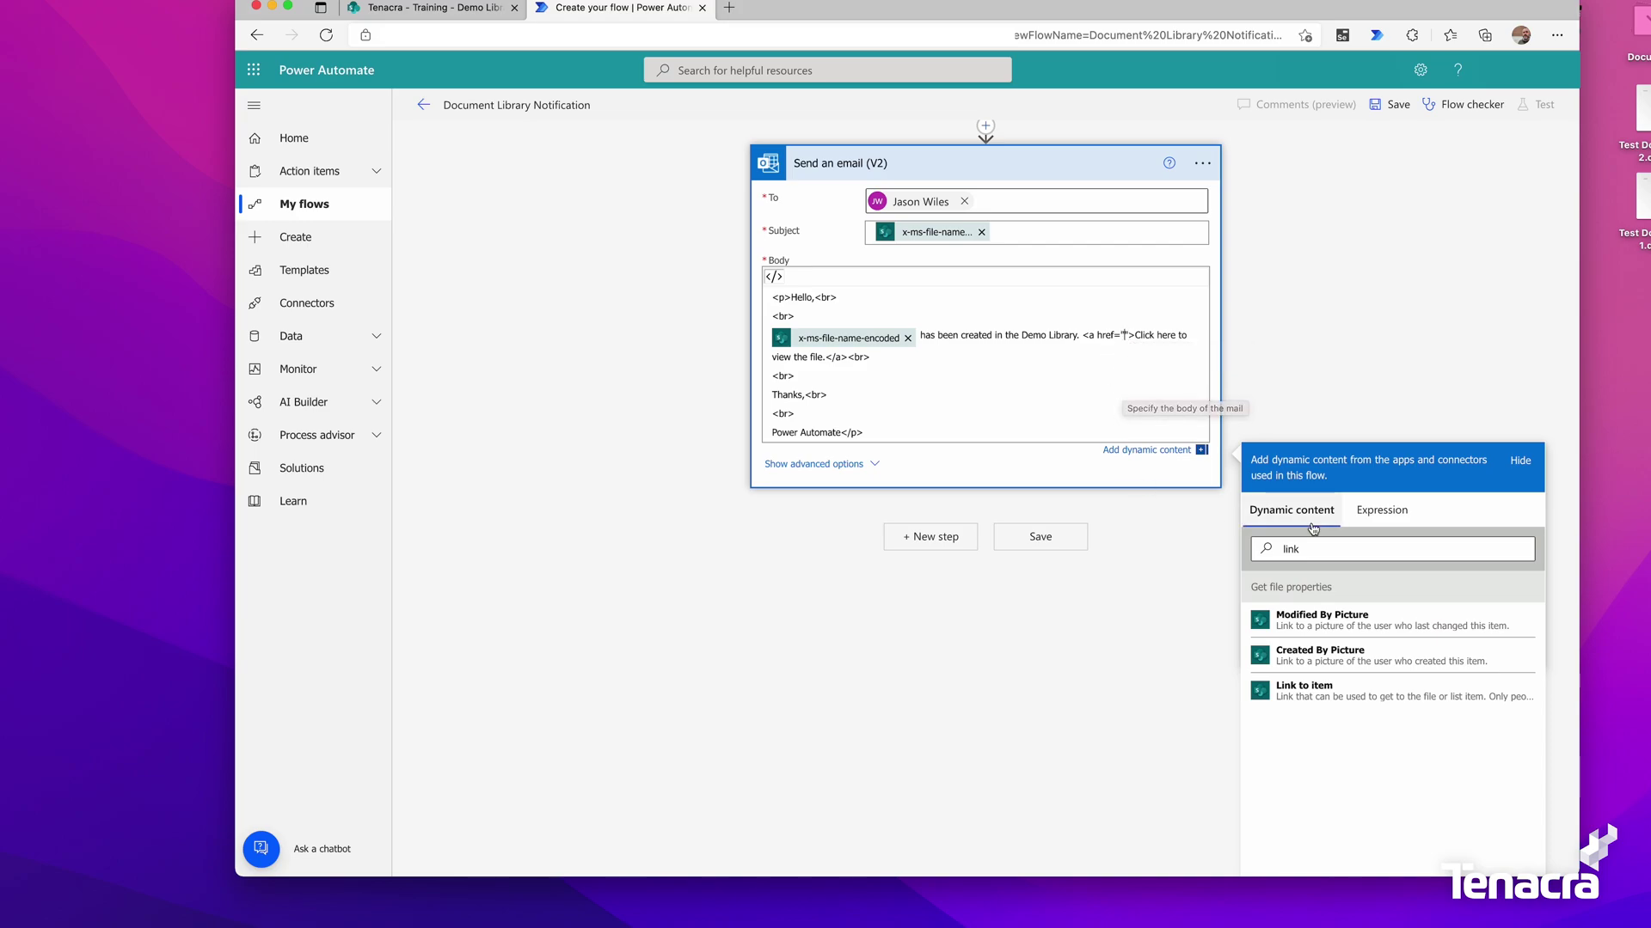
pyautogui.click(1305, 693)
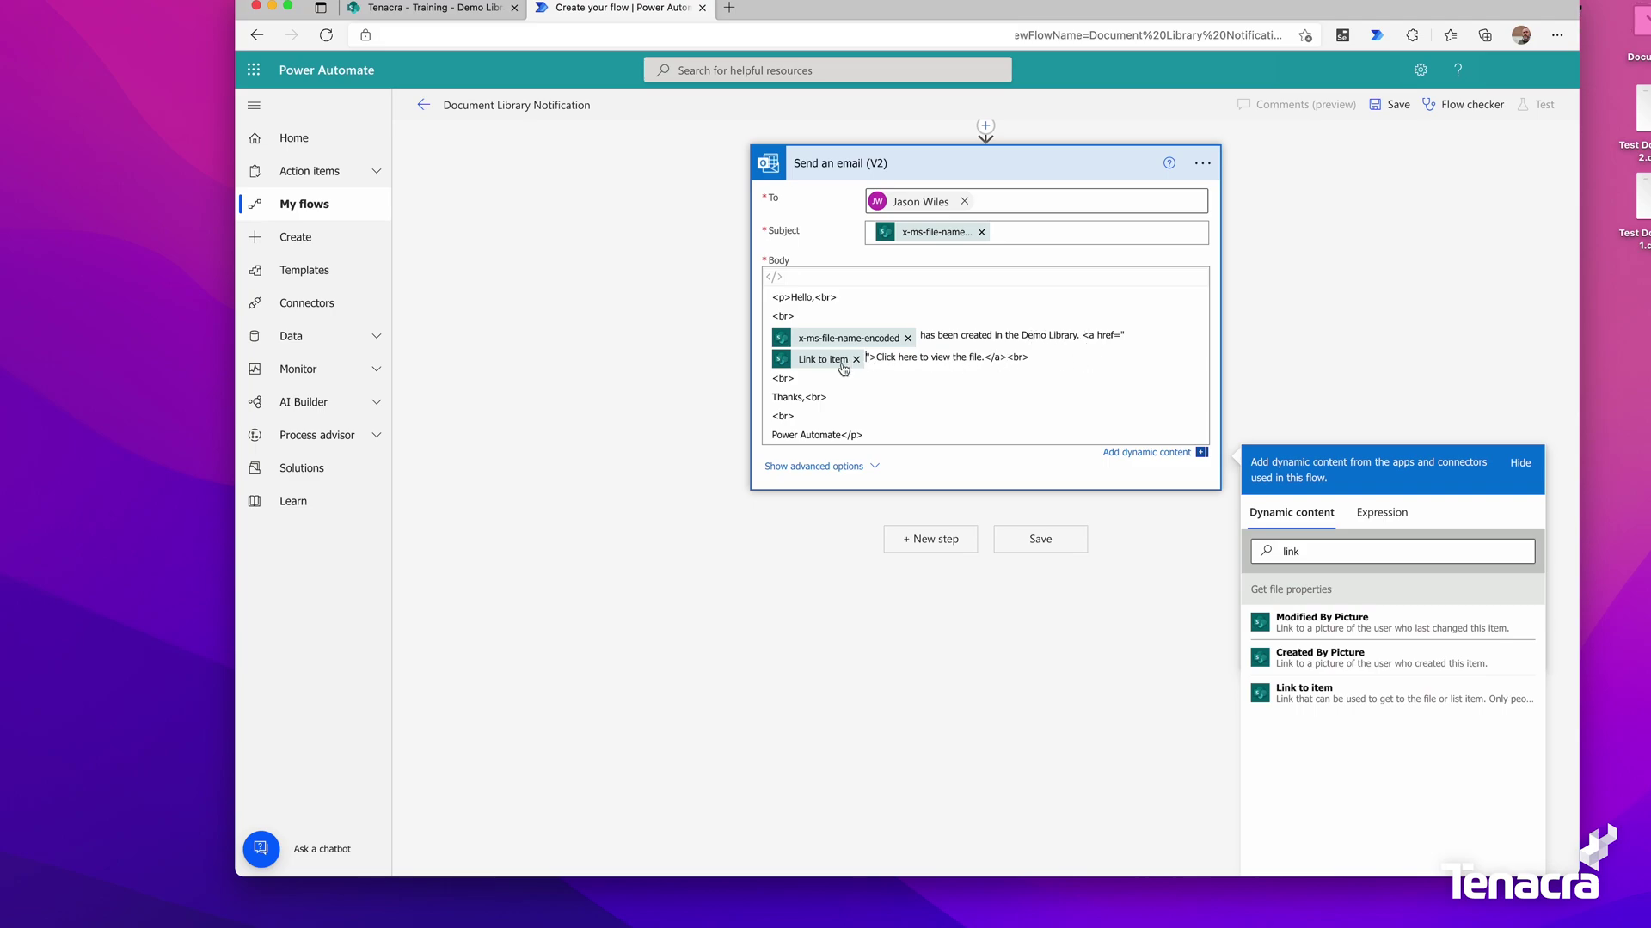
# Save the flow and start a manual test run.
pyautogui.click(1037, 540)
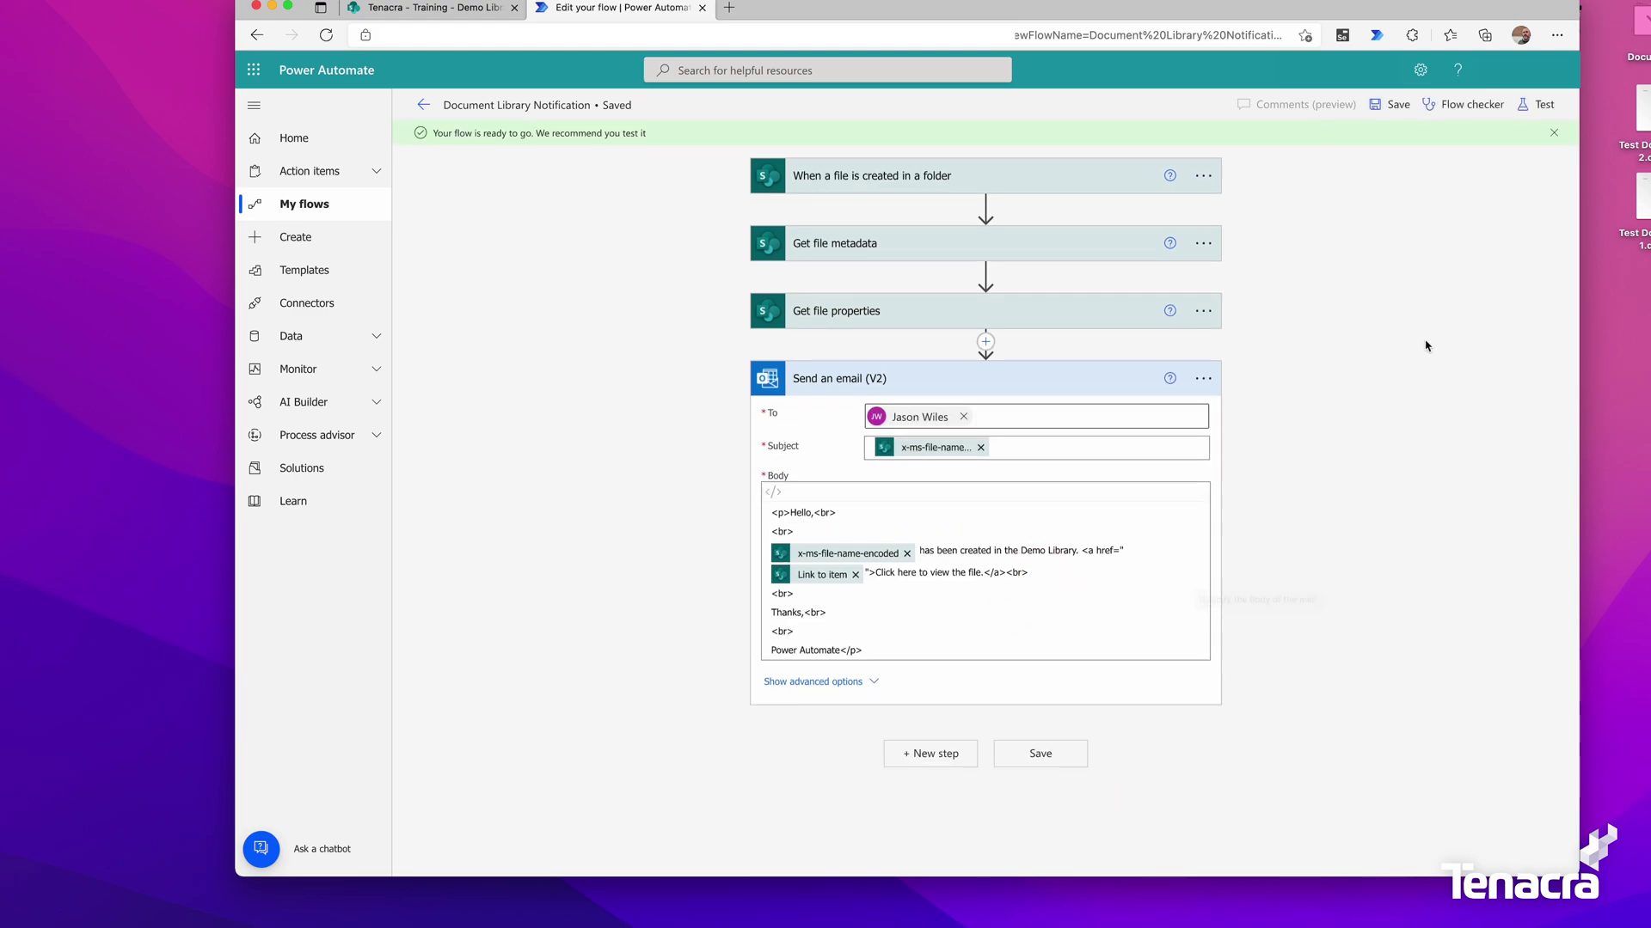
pyautogui.click(1546, 106)
pyautogui.click(1332, 142)
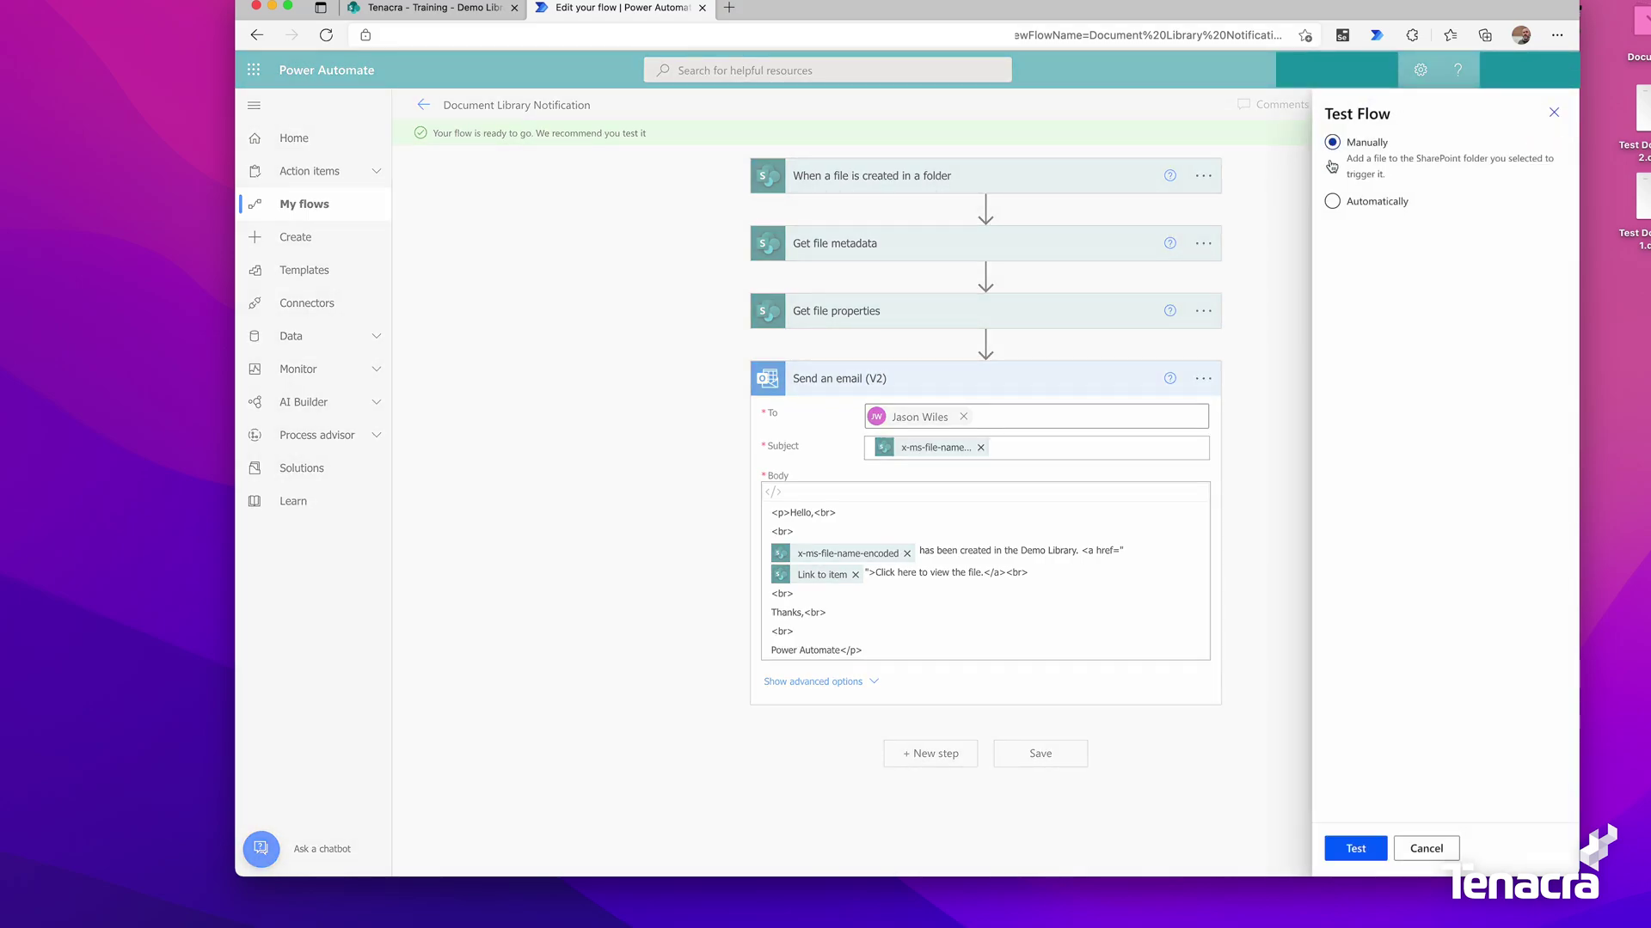
pyautogui.click(1367, 849)
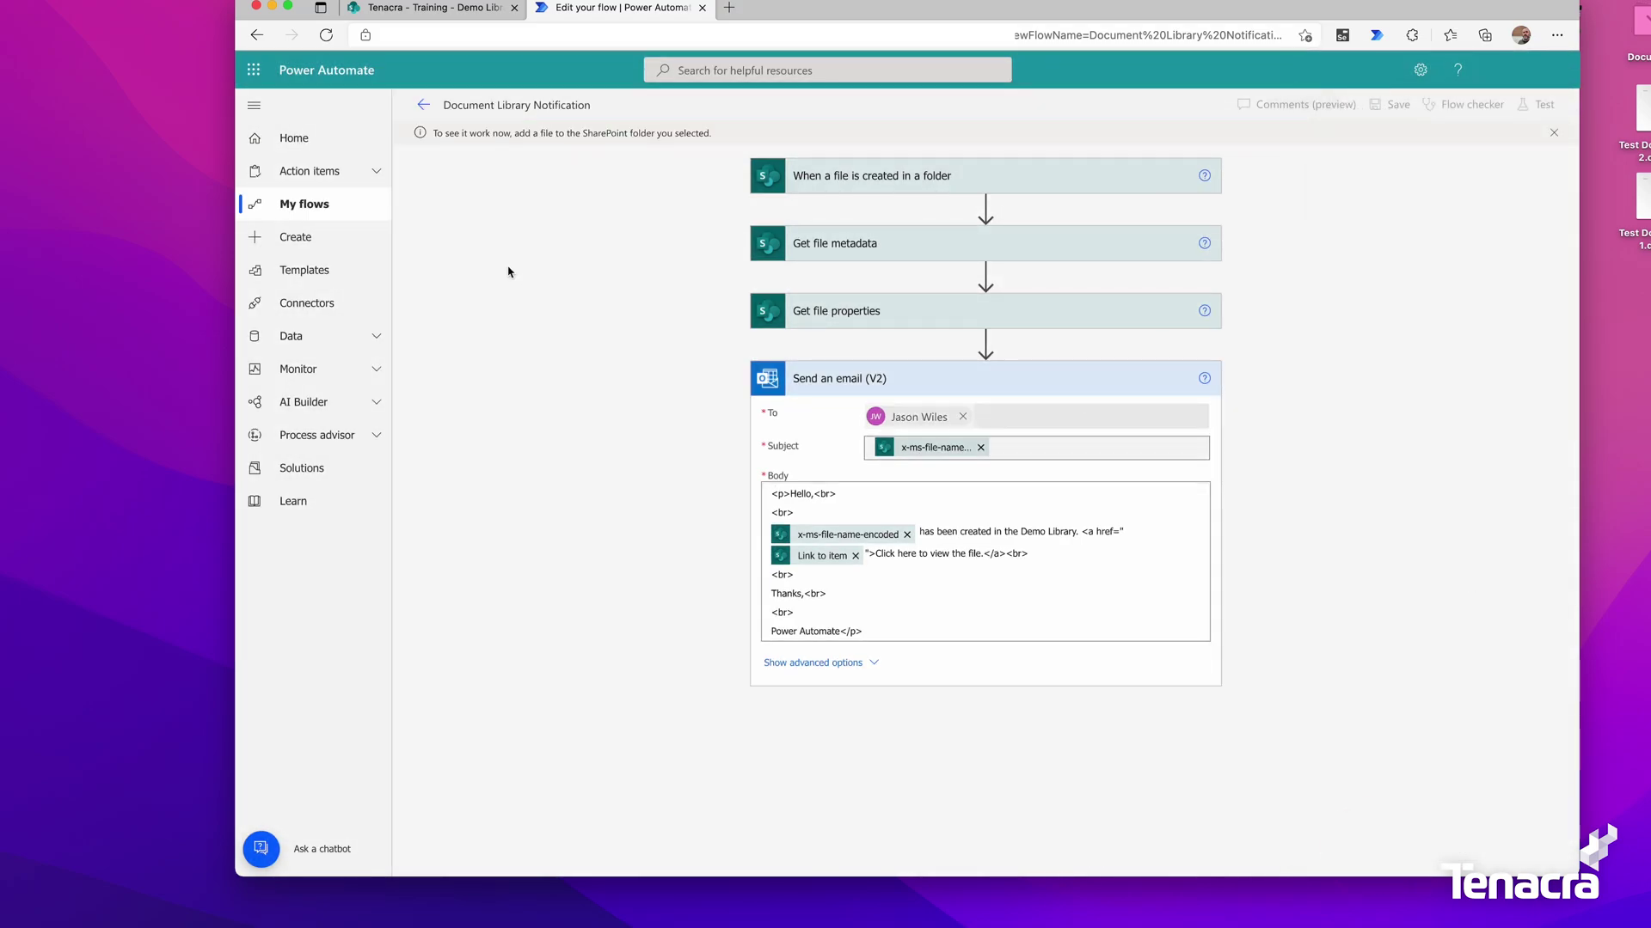
# Upload Test Document 1.docx from the desktop into the Demo Library, then go back to the flow's run.
pyautogui.click(404, 11)
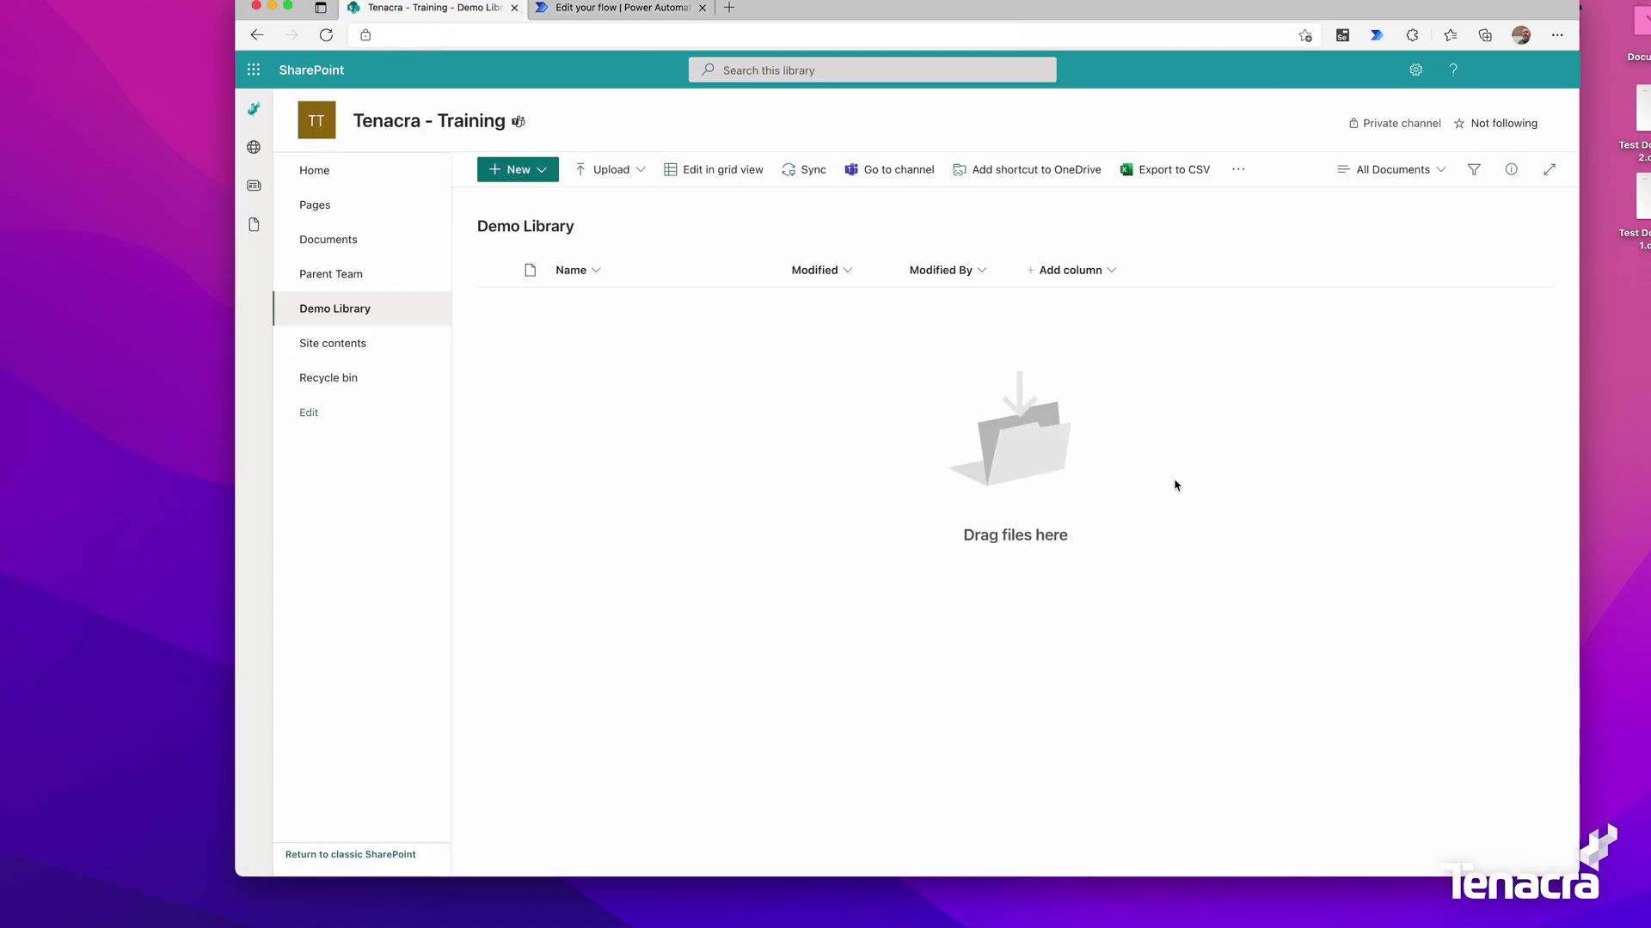
pyautogui.click(1638, 199)
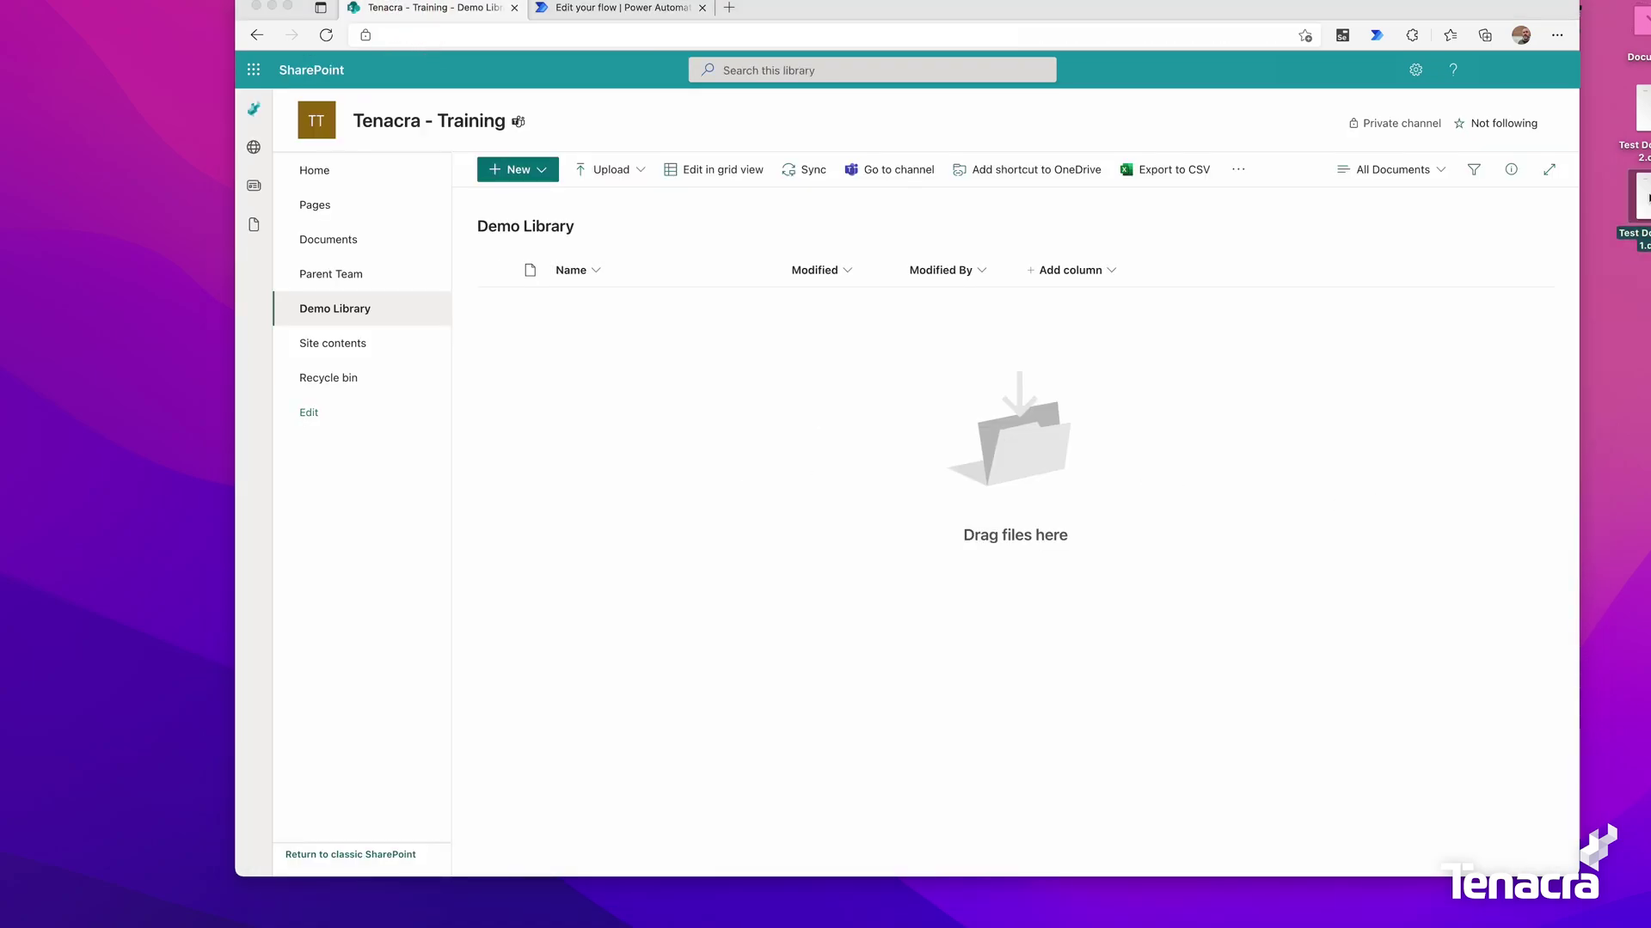
pyautogui.moveTo(1638, 199); pyautogui.dragTo(838, 404)
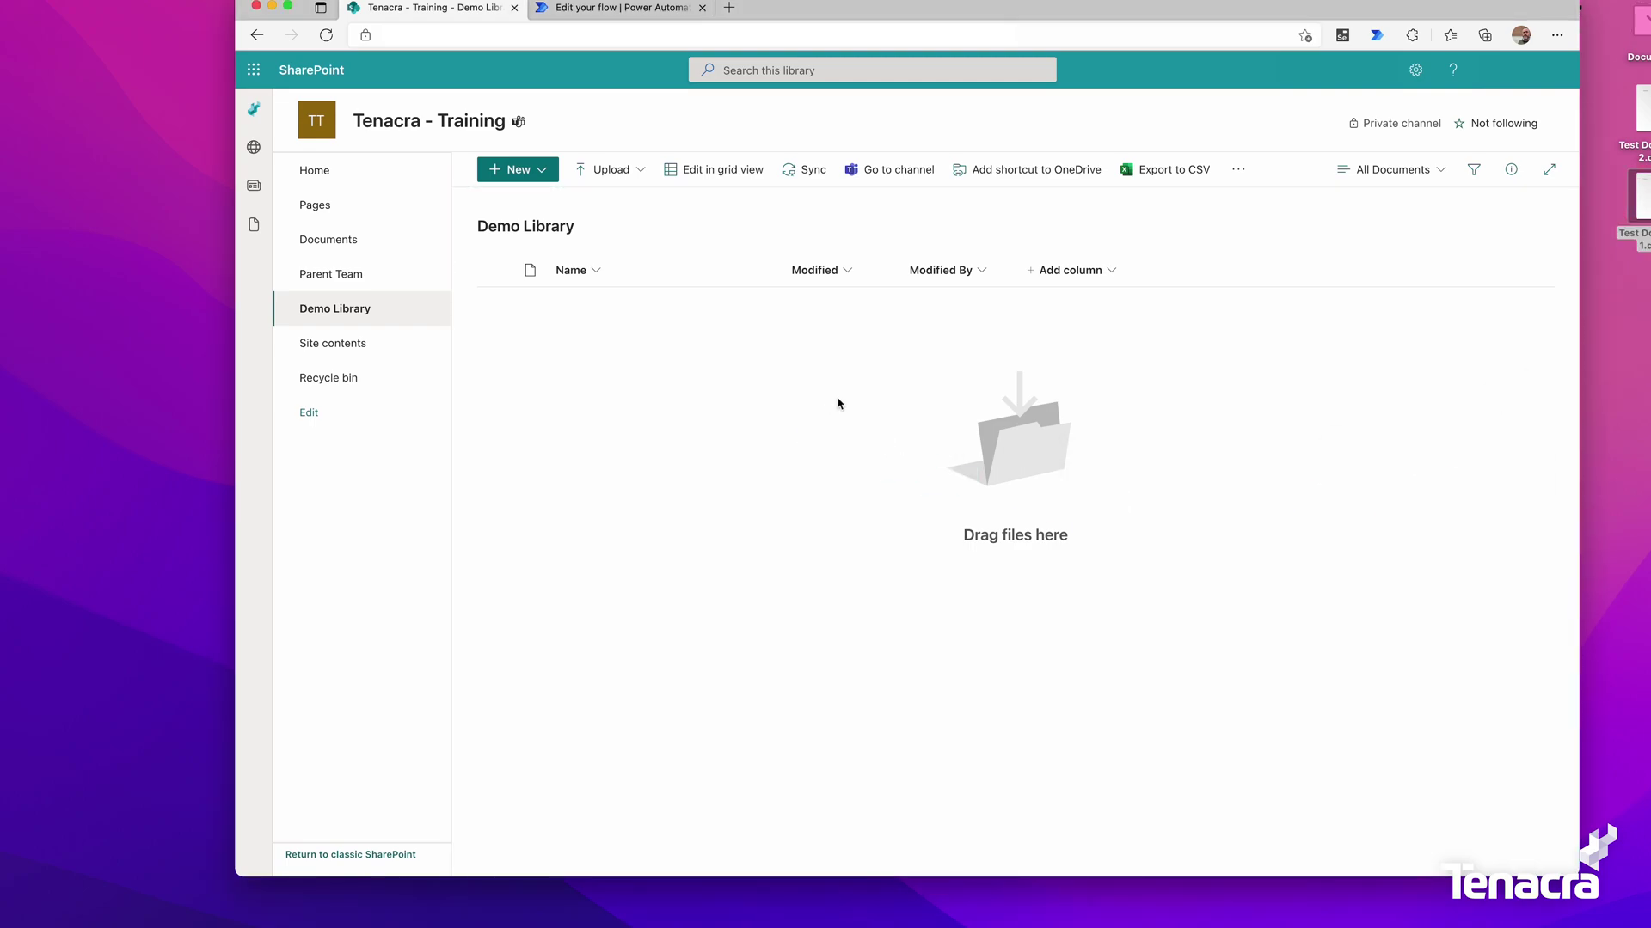
pyautogui.click(621, 9)
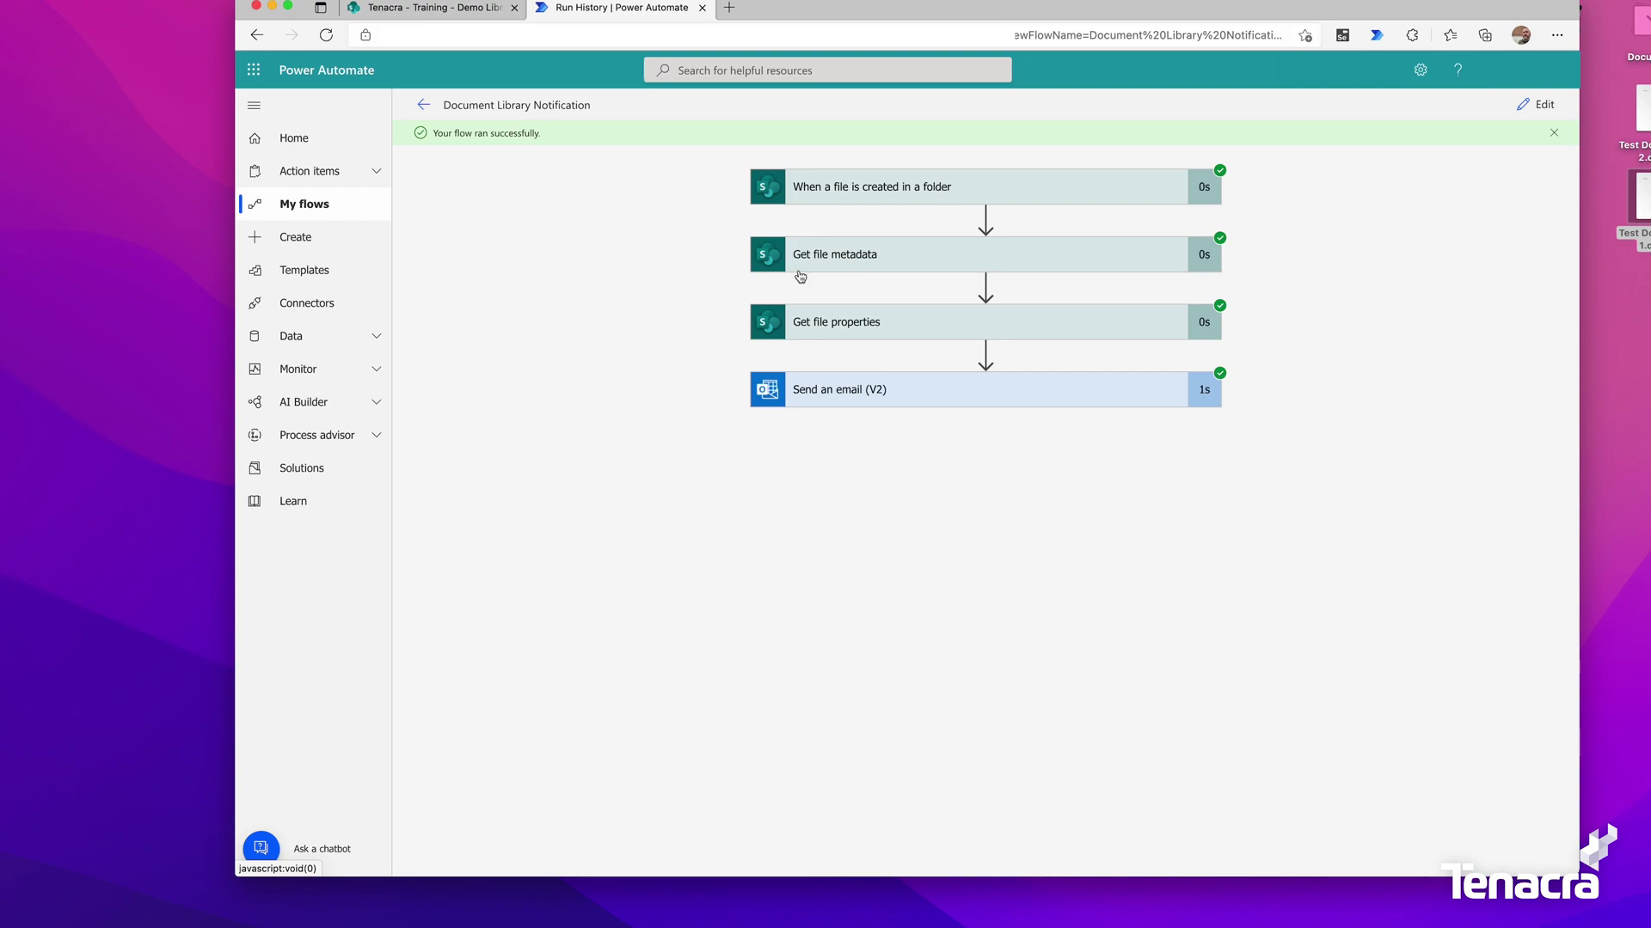
# Check the Send an email (V2) inputs, selecting the body naming Test Document 1.docx, then bring up Outlook.
pyautogui.click(885, 385)
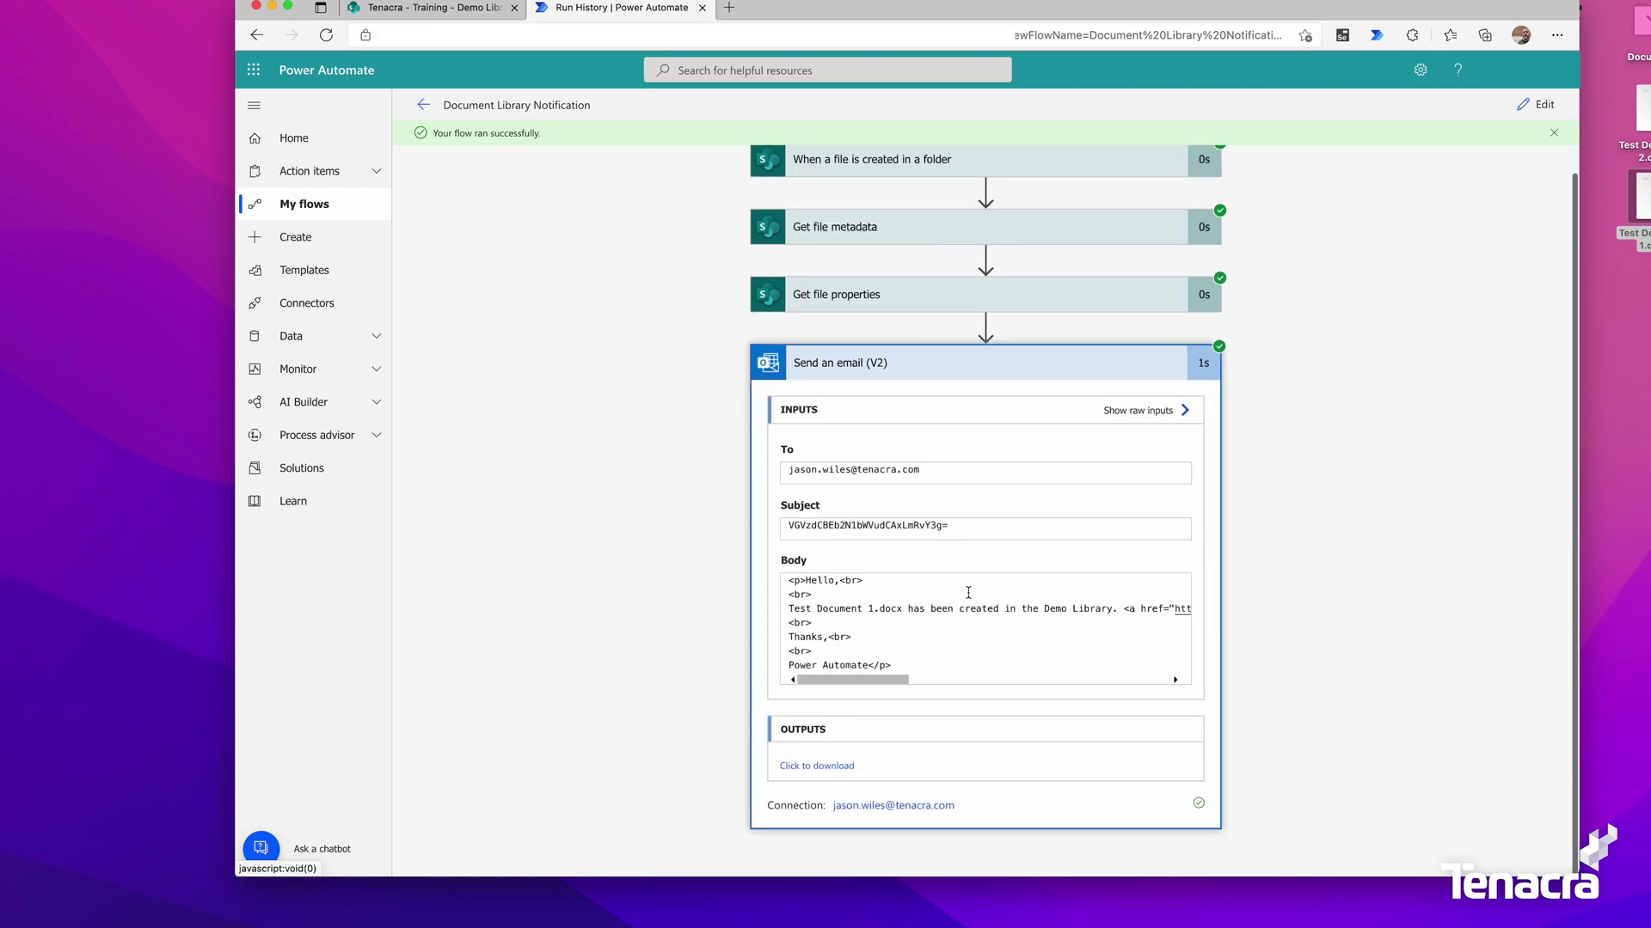
pyautogui.moveTo(791, 582); pyautogui.dragTo(725, 688)
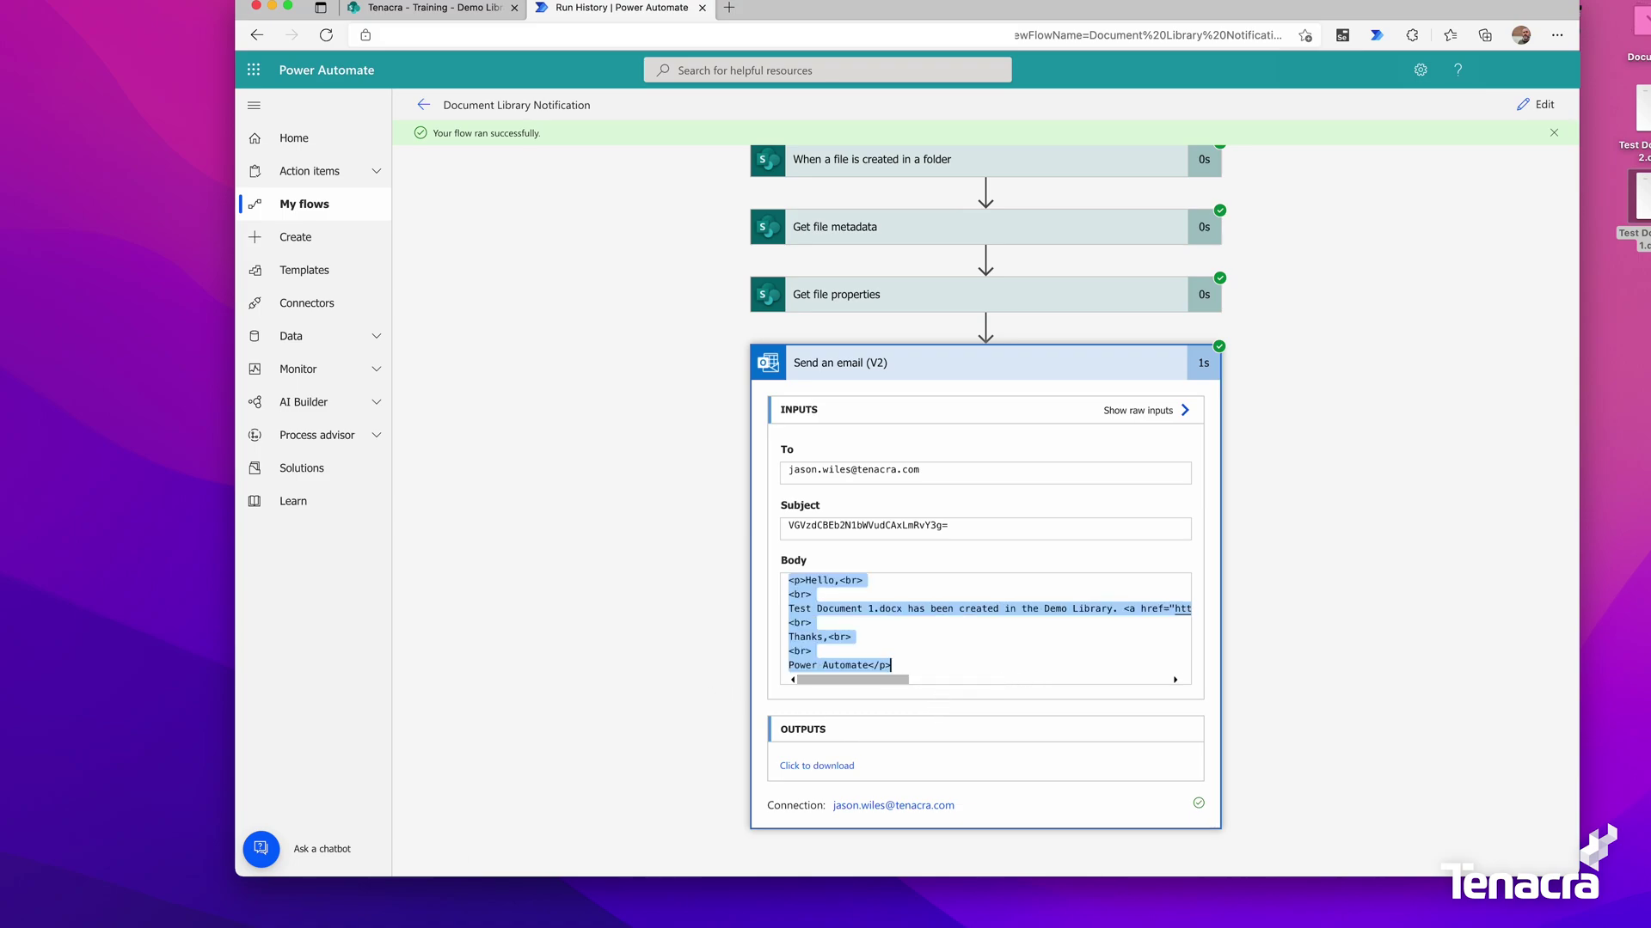
pyautogui.click(348, 918)
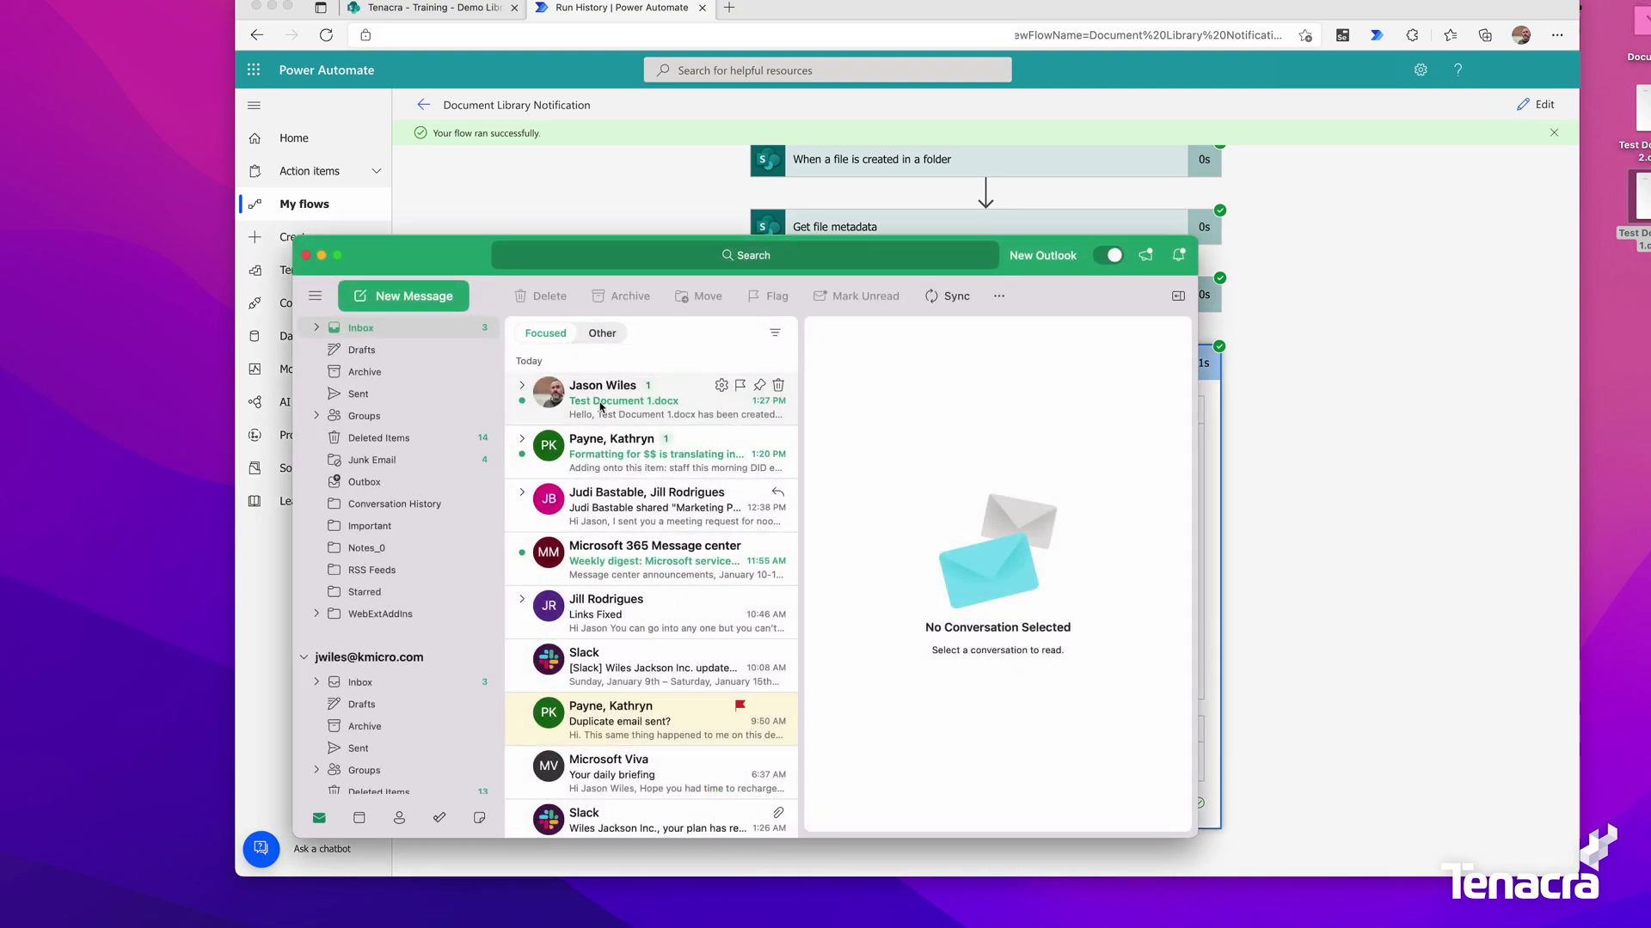
# Open the Test Document 1.docx notification email, follow its view-file link, then close Word Online.
pyautogui.doubleClick(605, 407)
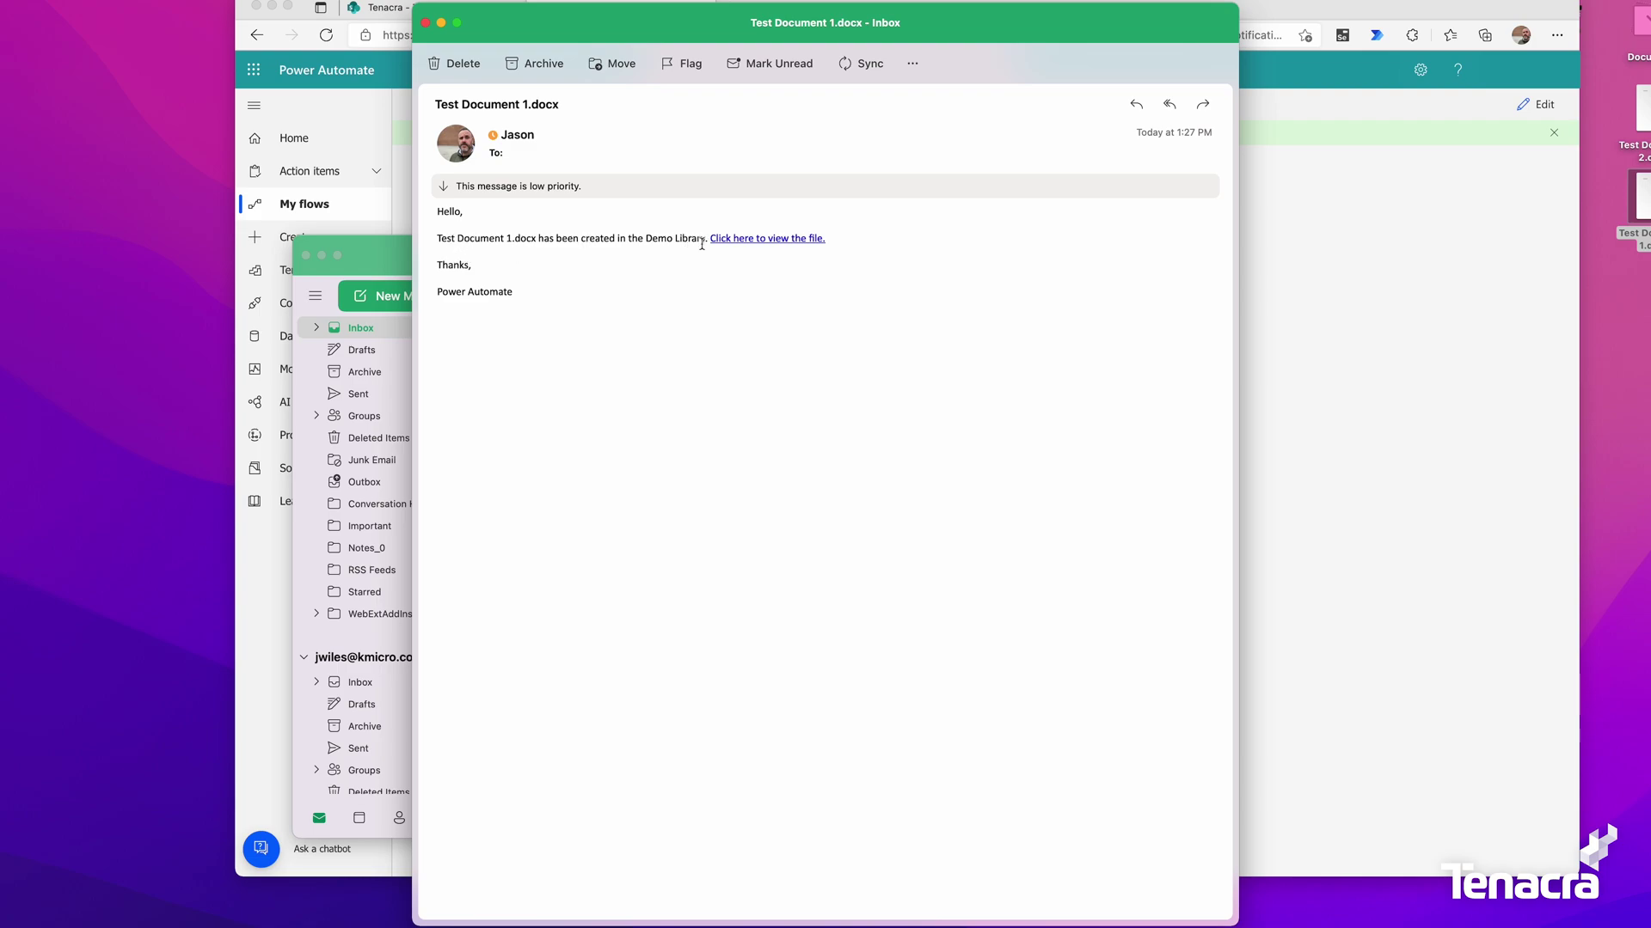
pyautogui.click(813, 241)
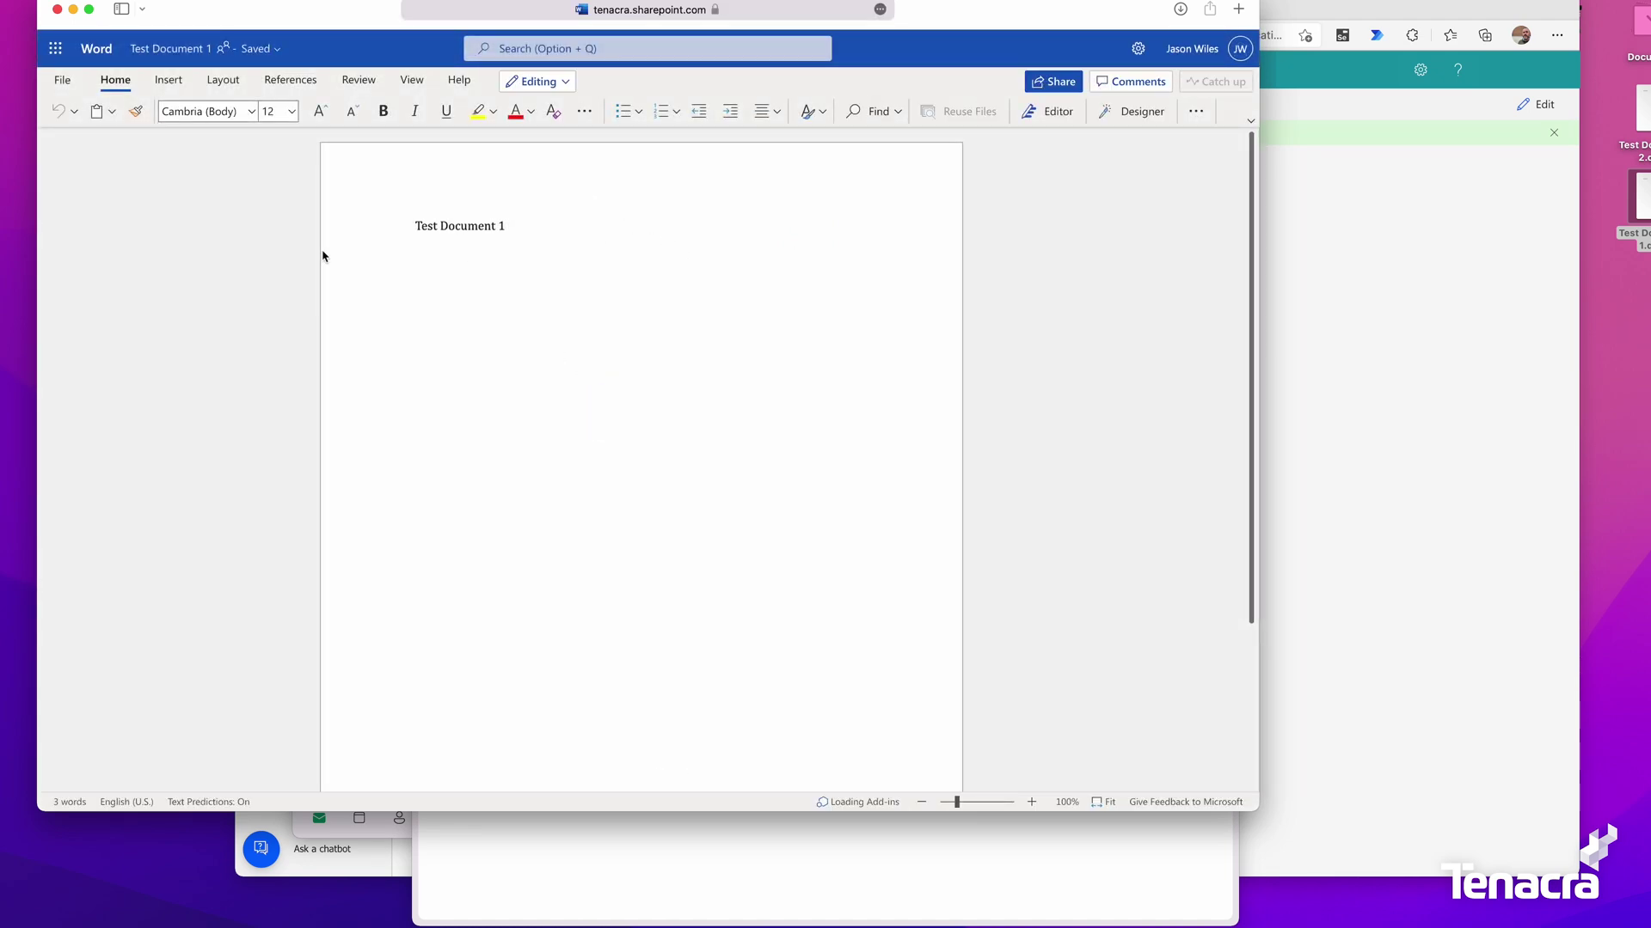
pyautogui.click(56, 9)
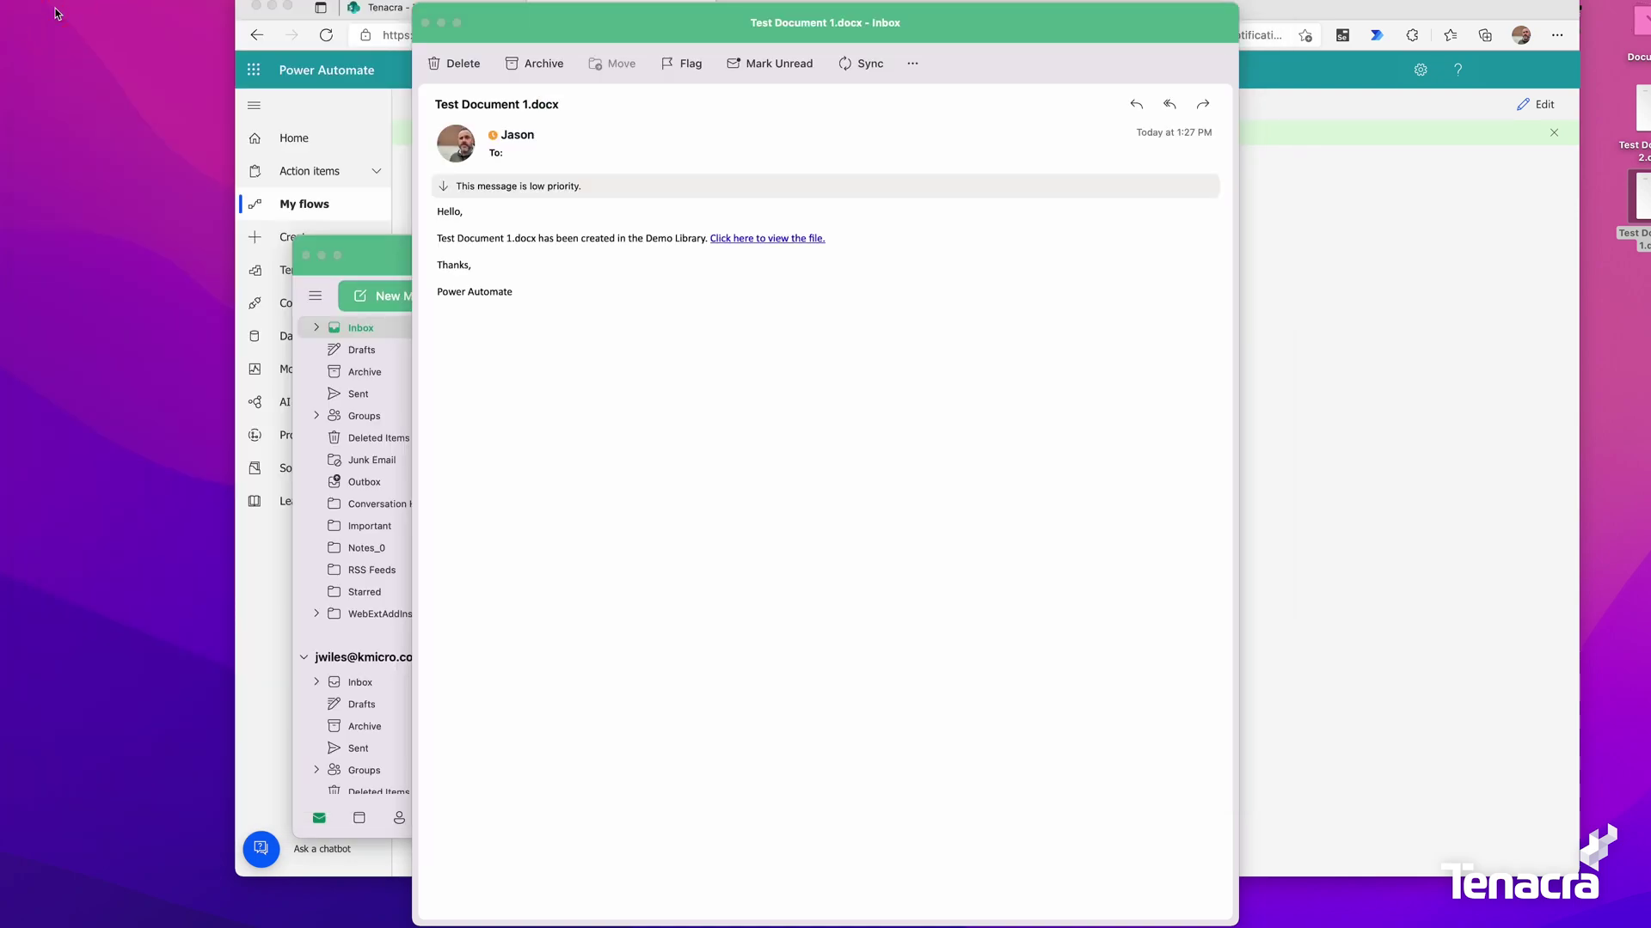